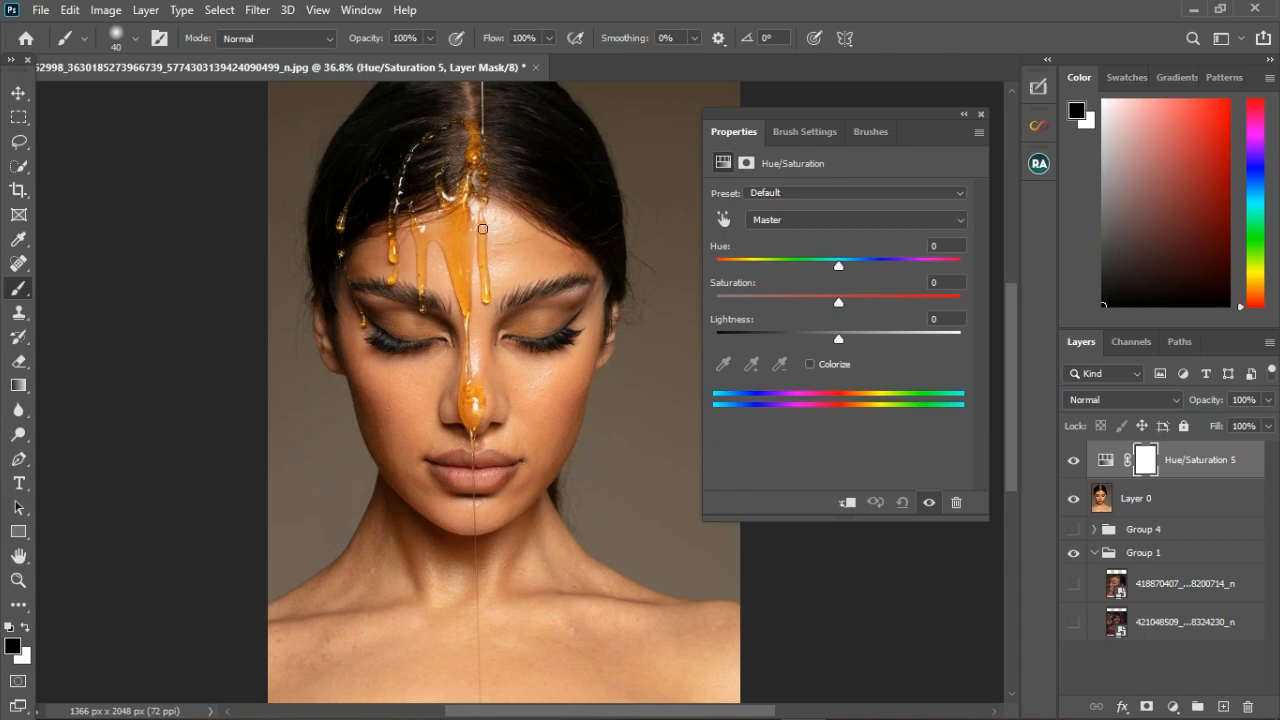
Target the Reds by sampling the cheek skin tone with the on-image adjustment tool, and set their hue to +180
{"action": "scroll", "coordinate": [482, 170], "scroll_direction": "up", "scroll_amount": 2}
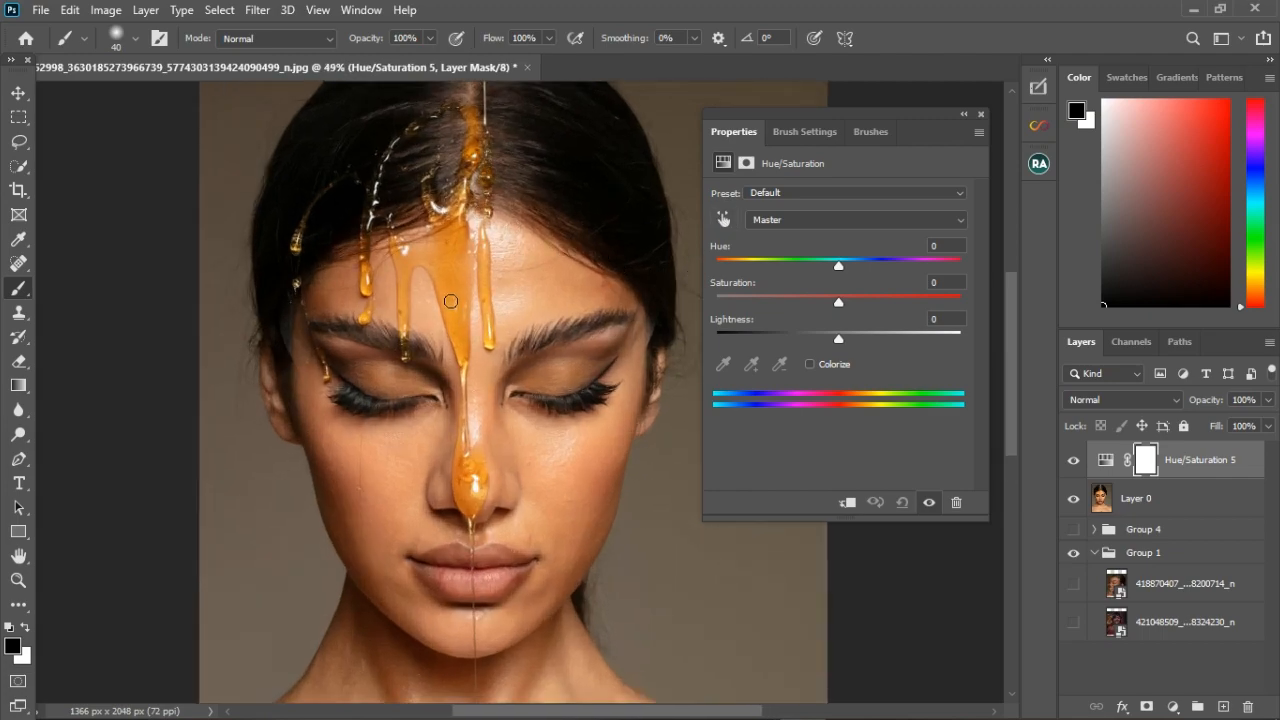
{"action": "scroll", "coordinate": [436, 304], "scroll_direction": "down", "scroll_amount": 2}
{"action": "left_click", "coordinate": [725, 220]}
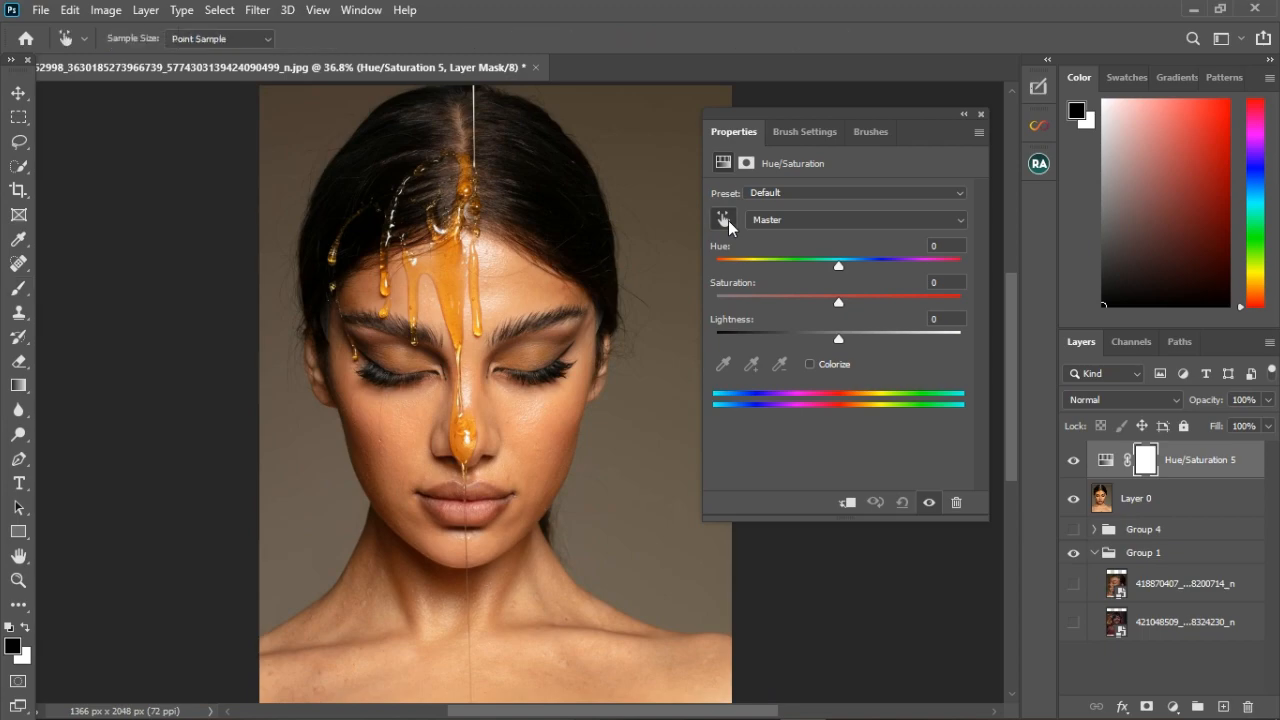
{"action": "left_click", "coordinate": [553, 440]}
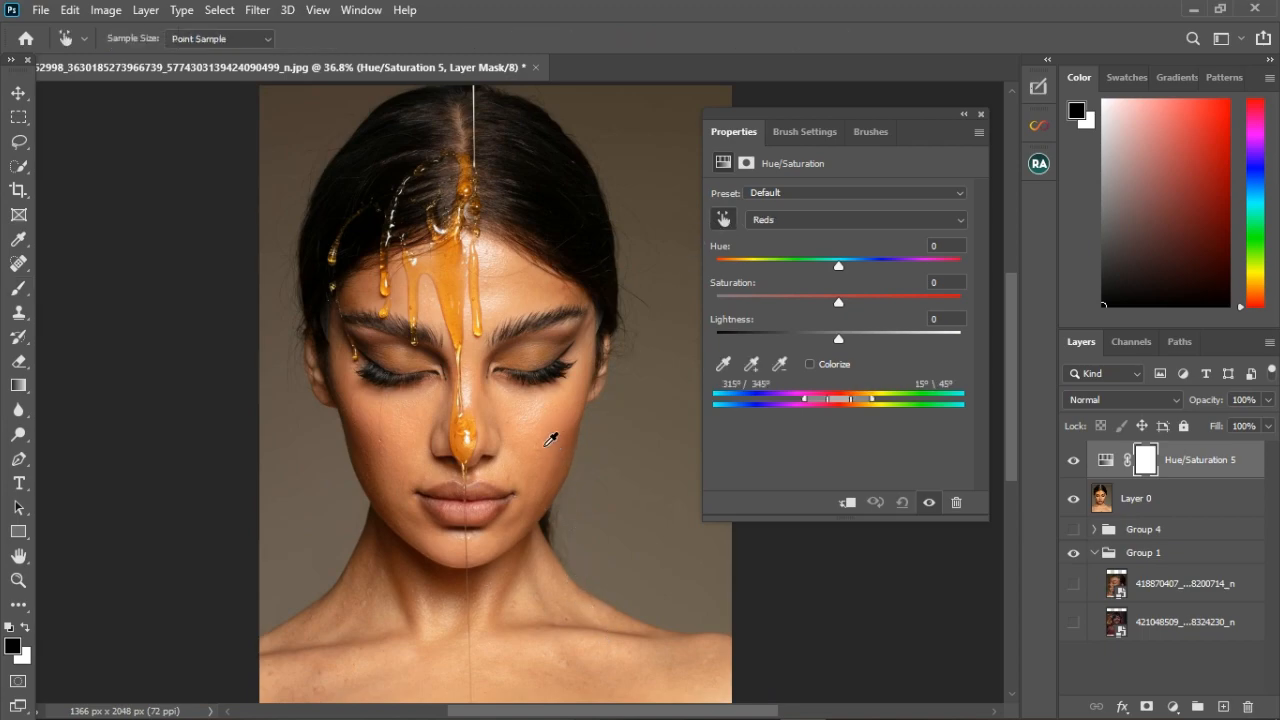
{"action": "left_click_drag", "start_coordinate": [839, 266], "coordinate": [995, 268]}
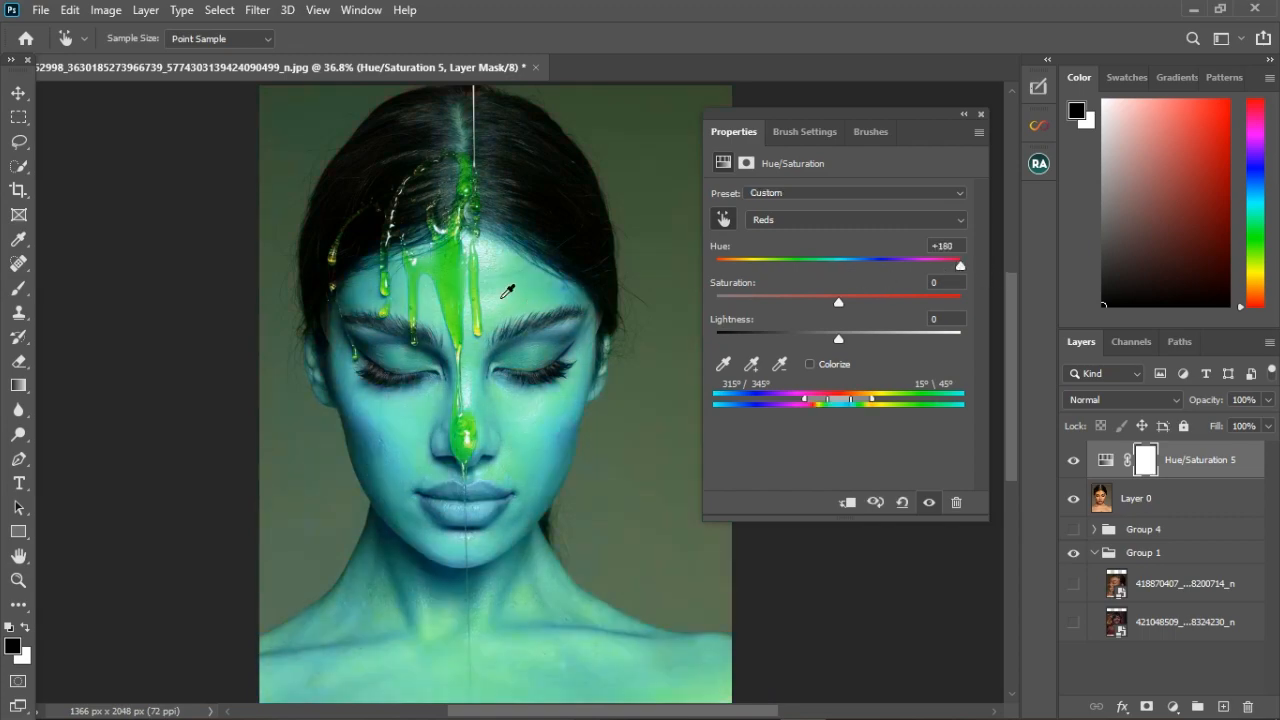
Examine the false-colour skin on the face, neck and chest for uneven tones, and compare it with the adjustment hidden
{"action": "scroll", "coordinate": [520, 290], "scroll_direction": "down", "scroll_amount": 1}
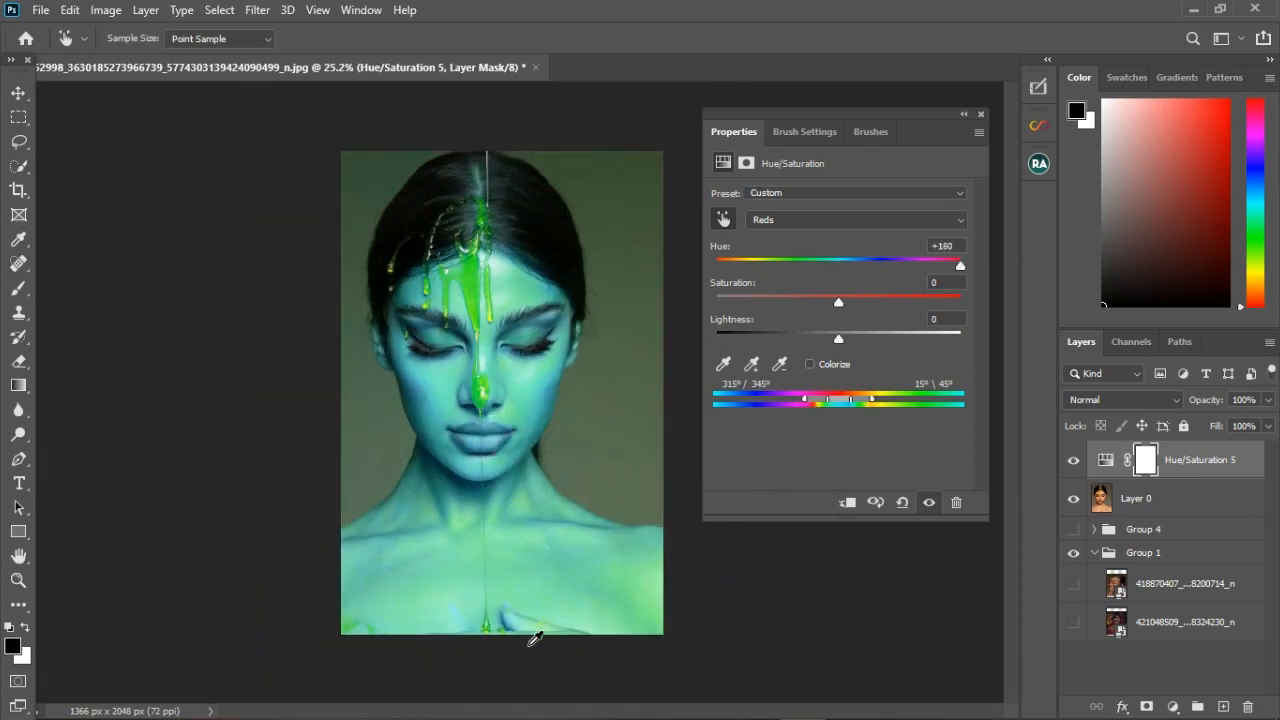
{"action": "scroll", "coordinate": [535, 640], "scroll_direction": "up", "scroll_amount": 5}
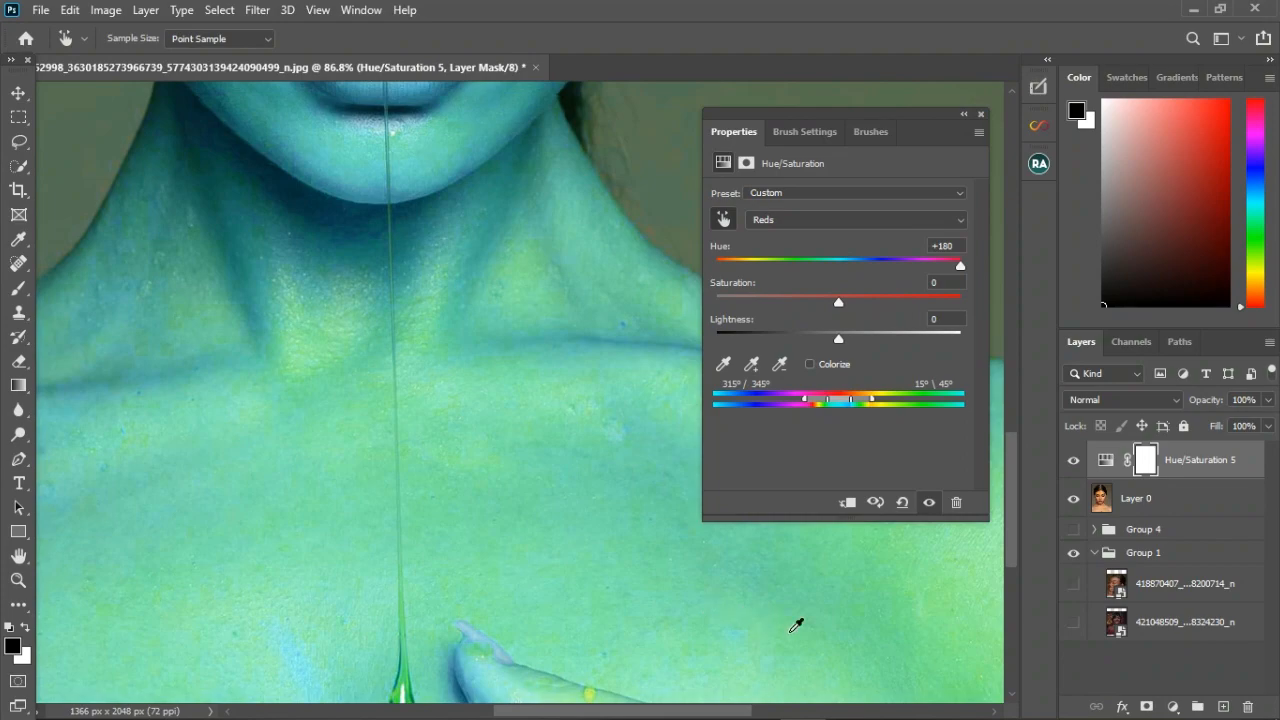
{"action": "scroll", "coordinate": [206, 487], "scroll_direction": "down", "scroll_amount": 1}
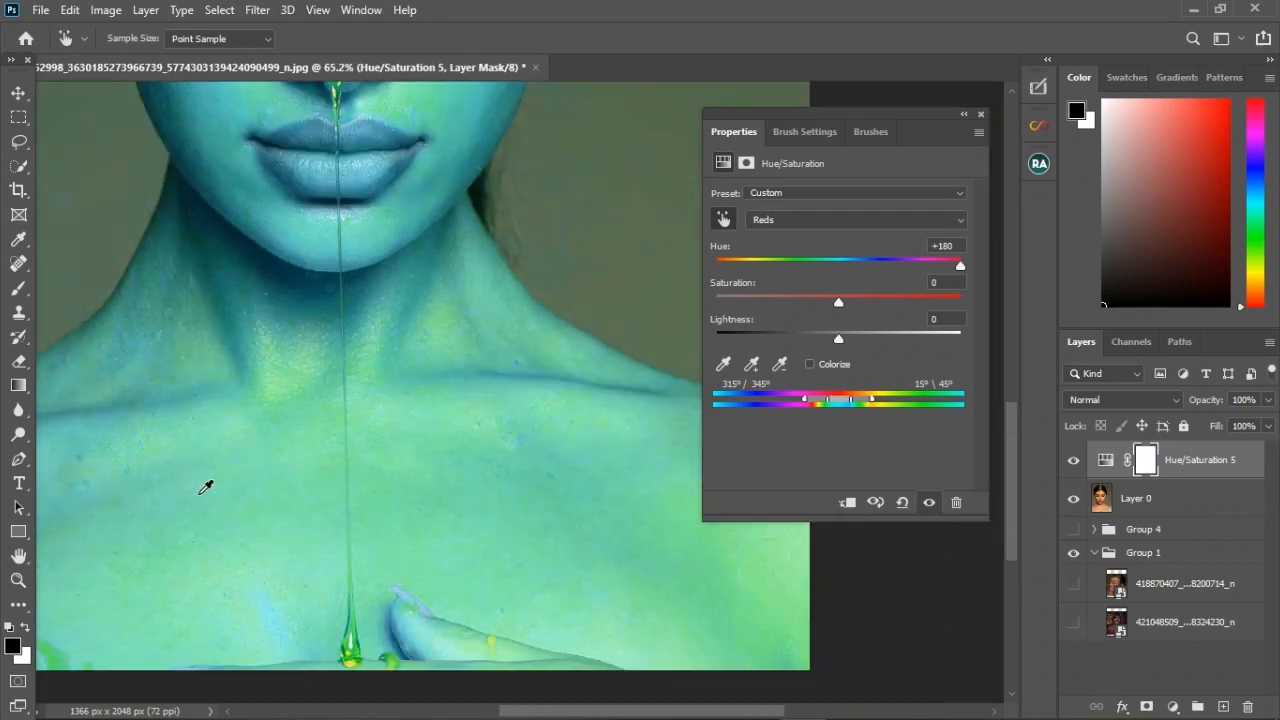
{"action": "scroll", "coordinate": [351, 434], "scroll_direction": "down", "scroll_amount": 4}
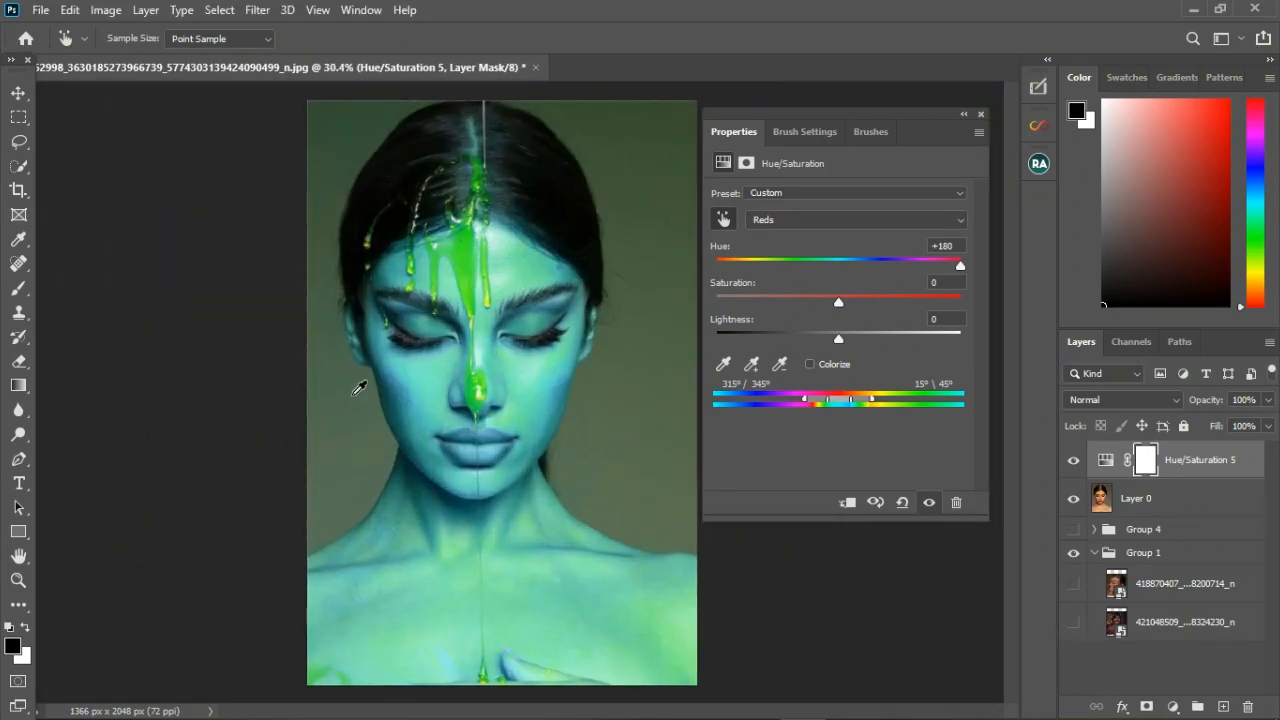
{"action": "scroll", "coordinate": [358, 387], "scroll_direction": "up", "scroll_amount": 1}
{"action": "scroll", "coordinate": [610, 403], "scroll_direction": "up", "scroll_amount": 2}
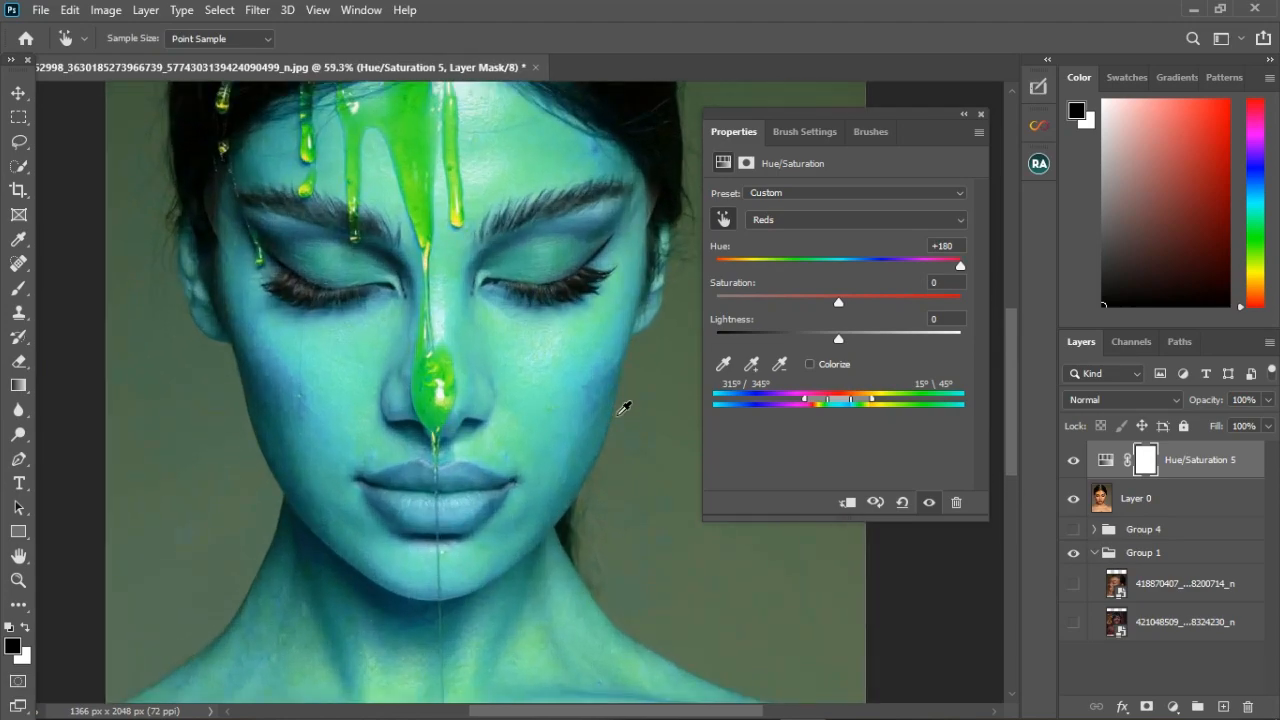
{"action": "scroll", "coordinate": [555, 410], "scroll_direction": "down", "scroll_amount": 2}
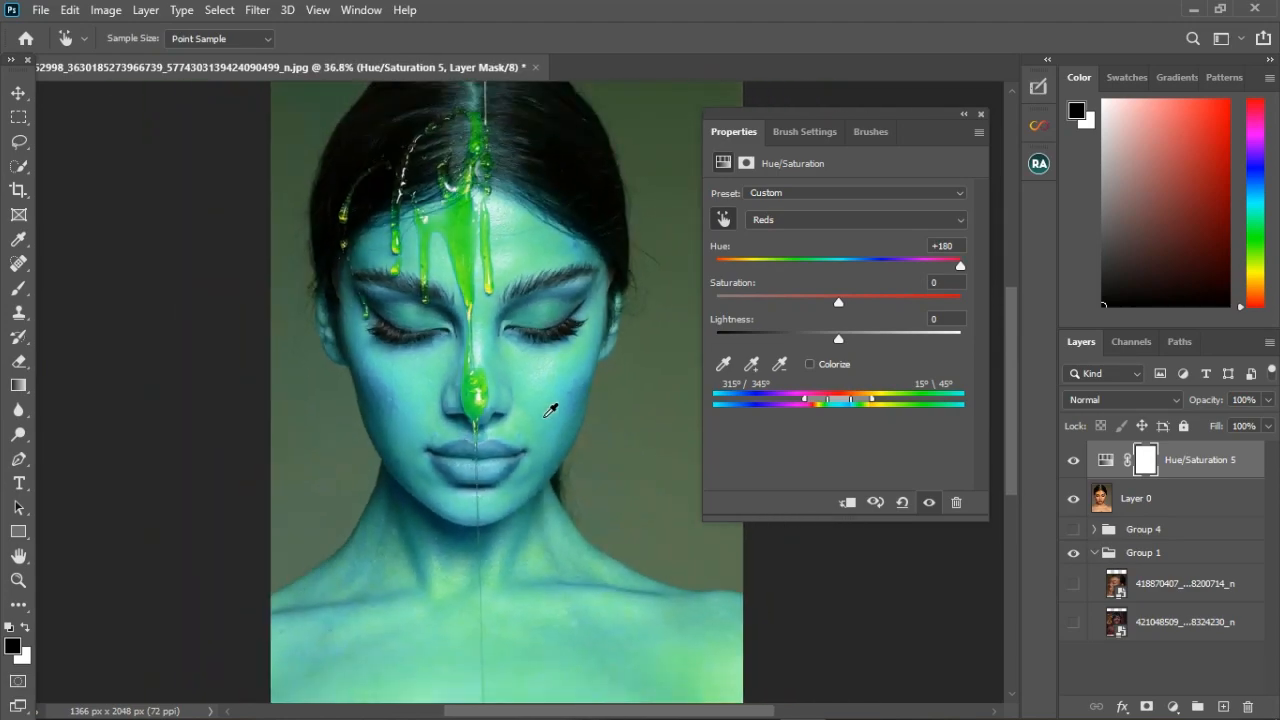
{"action": "scroll", "coordinate": [548, 424], "scroll_direction": "up", "scroll_amount": 1}
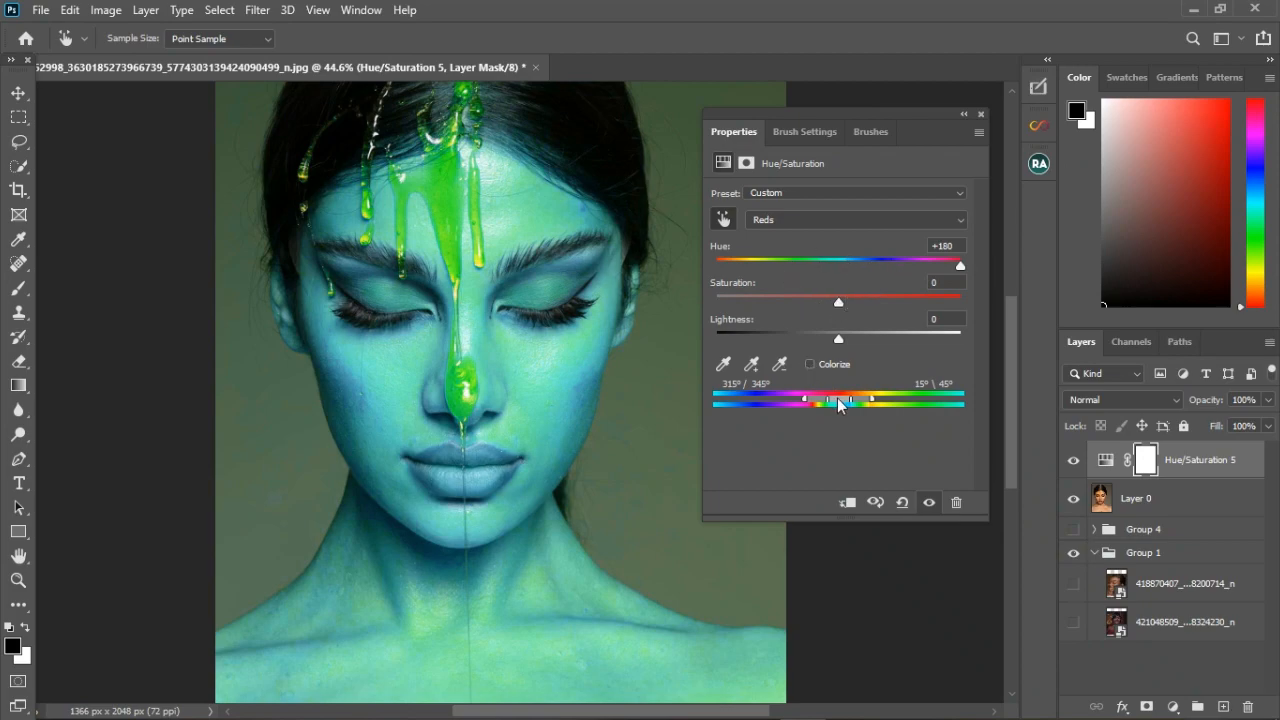
{"action": "scroll", "coordinate": [550, 386], "scroll_direction": "down", "scroll_amount": 1}
{"action": "left_click", "coordinate": [936, 504]}
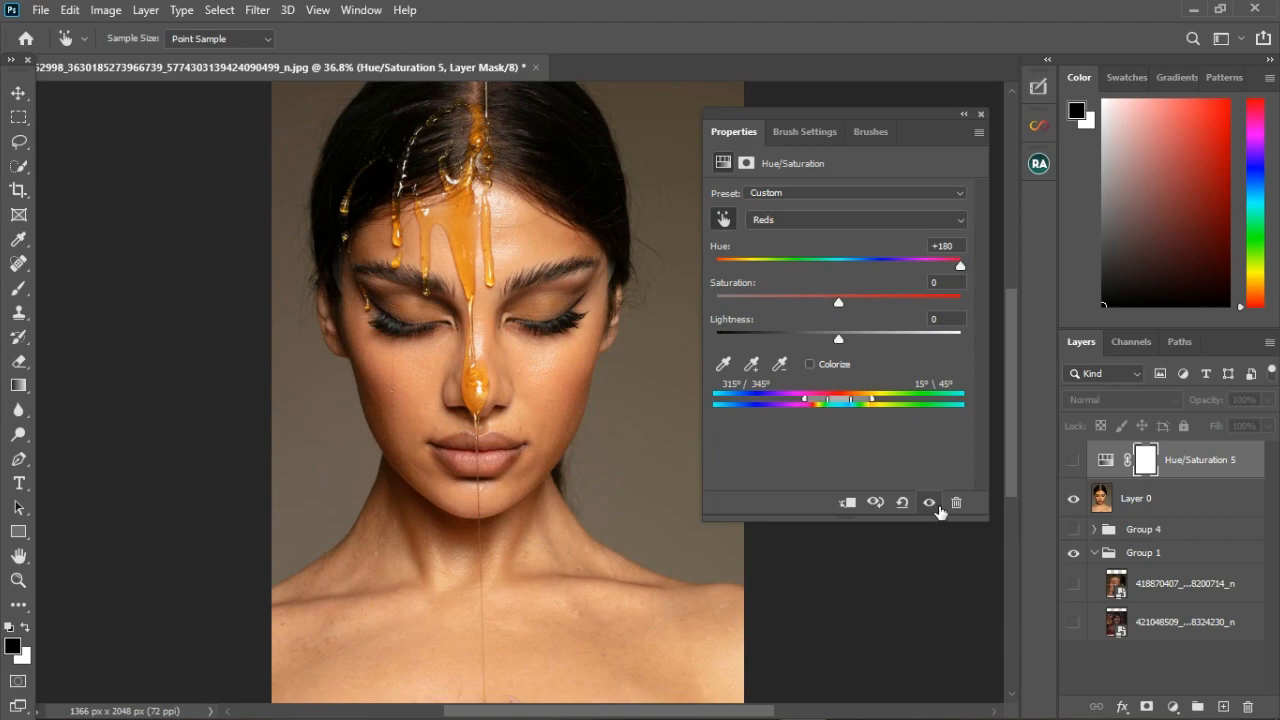
{"action": "left_click", "coordinate": [930, 504]}
Shift the Reds colour range to 296°/327° – 356°\26° and compare the image with and without the adjustment
{"action": "mouse_move", "coordinate": [841, 398]}
{"action": "left_mouse_down"}
{"action": "mouse_move", "coordinate": [814, 403]}
{"action": "mouse_move", "coordinate": [824, 400]}
{"action": "left_mouse_up"}
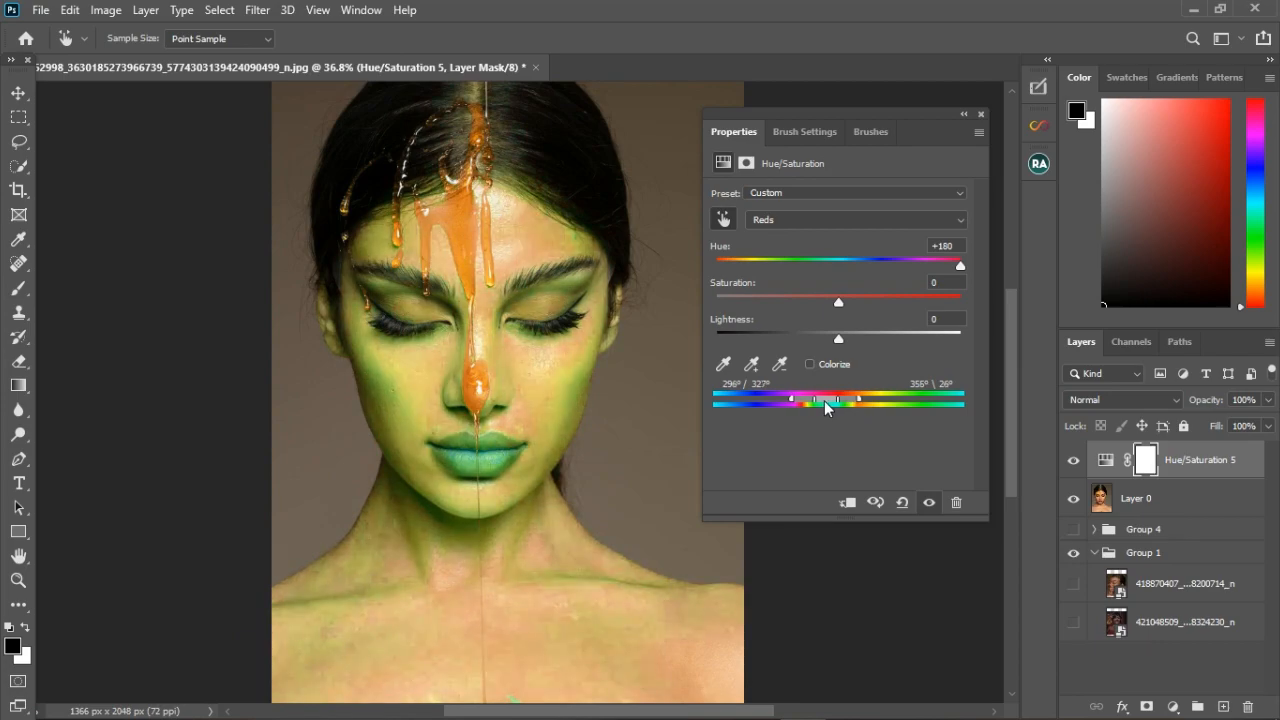
{"action": "left_click", "coordinate": [931, 503]}
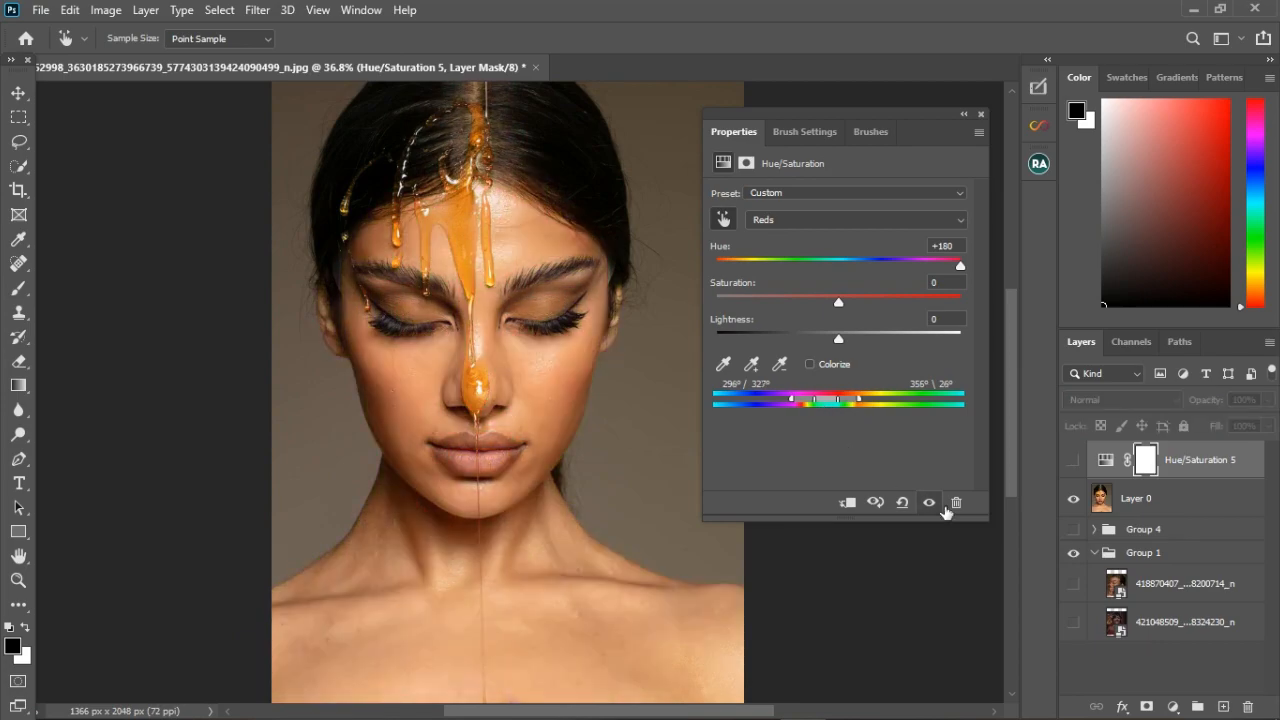
{"action": "left_click", "coordinate": [943, 506]}
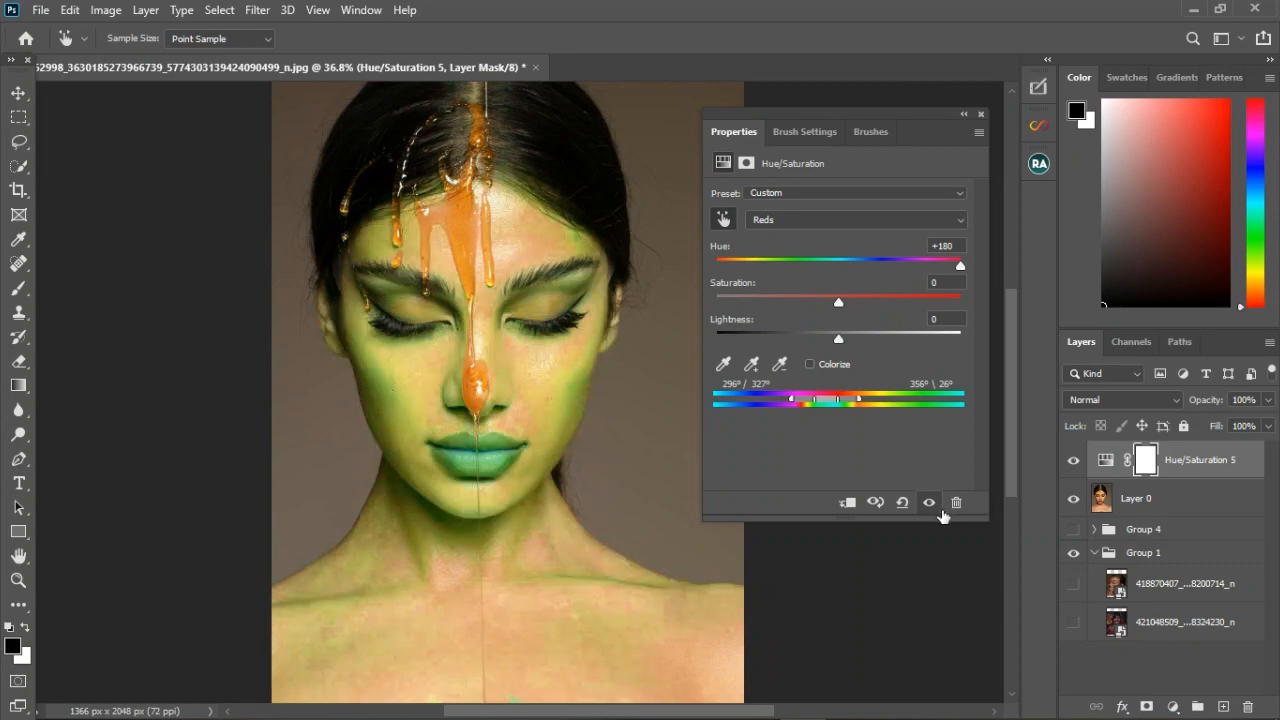
Set the Reds hue to +18 to even out the skin tone, and compare the result with the original
{"action": "left_click_drag", "start_coordinate": [958, 265], "coordinate": [868, 268]}
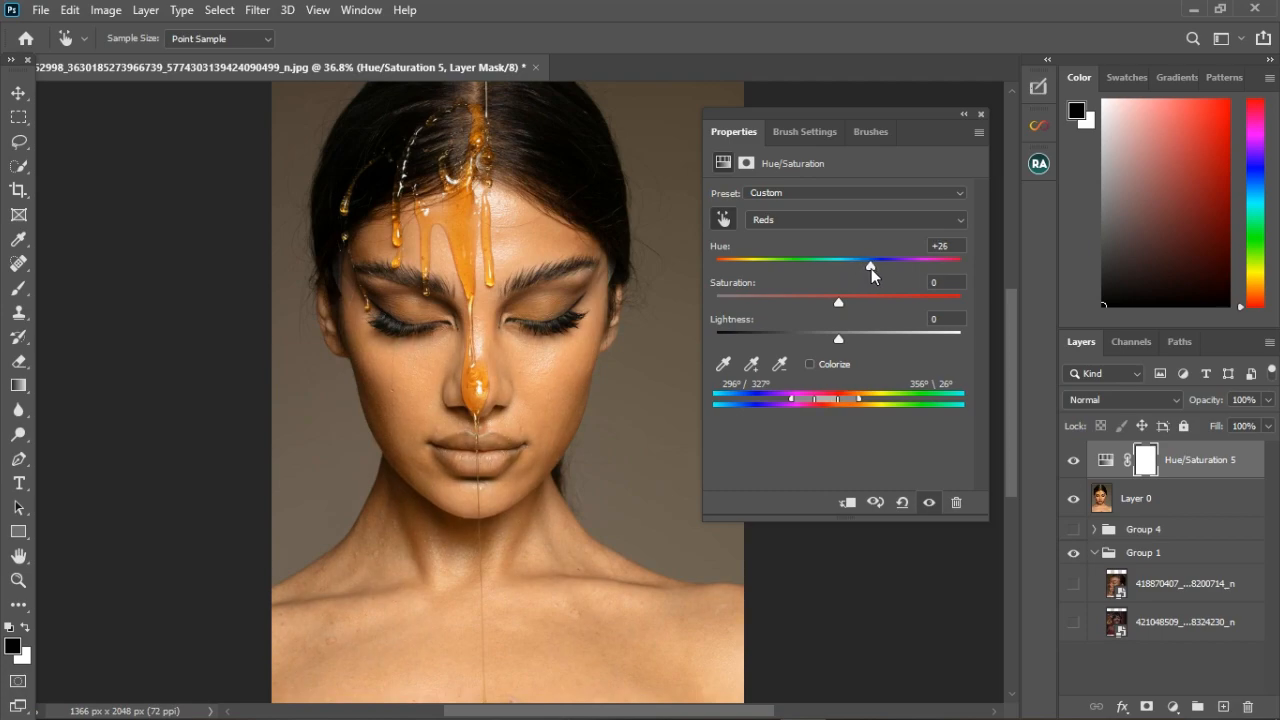
{"action": "mouse_move", "coordinate": [871, 268]}
{"action": "left_mouse_down"}
{"action": "mouse_move", "coordinate": [885, 268]}
{"action": "mouse_move", "coordinate": [860, 273]}
{"action": "left_mouse_up"}
{"action": "left_click_drag", "start_coordinate": [860, 268], "coordinate": [861, 266]}
{"action": "left_click", "coordinate": [931, 503]}
{"action": "left_click", "coordinate": [932, 504]}
{"action": "left_click", "coordinate": [981, 114]}
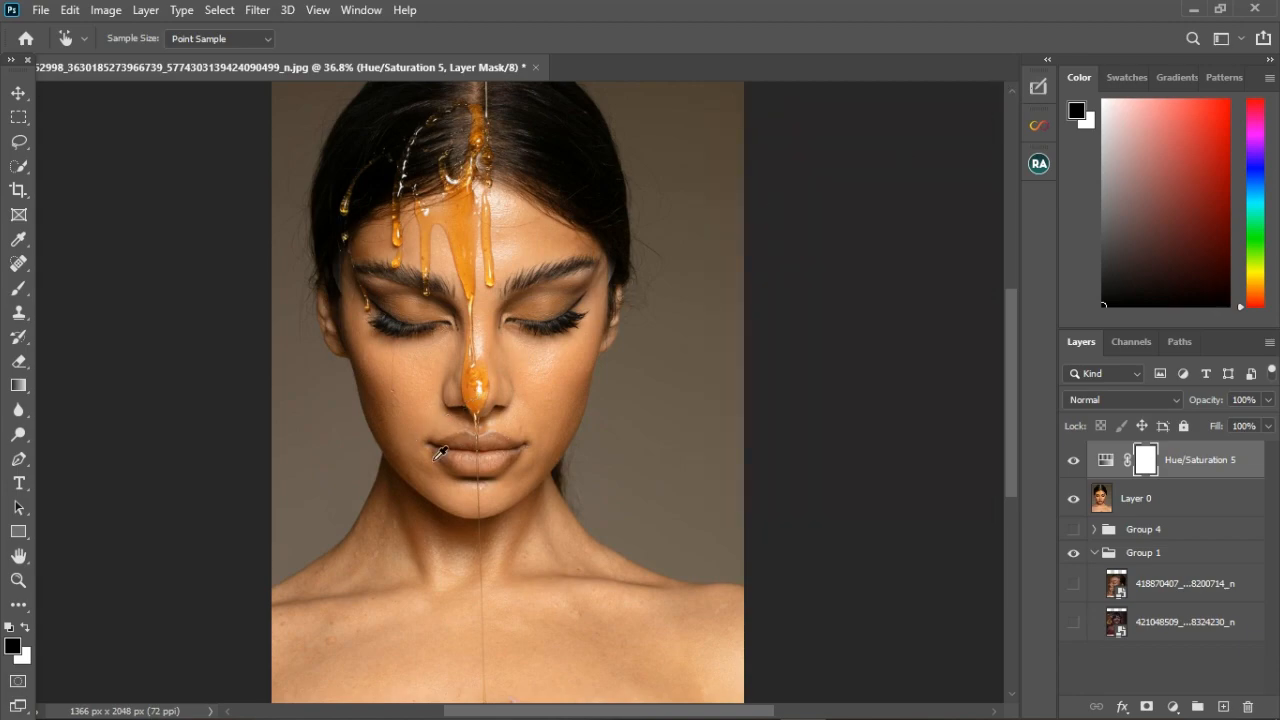
{"action": "scroll", "coordinate": [481, 515], "scroll_direction": "up", "scroll_amount": 2}
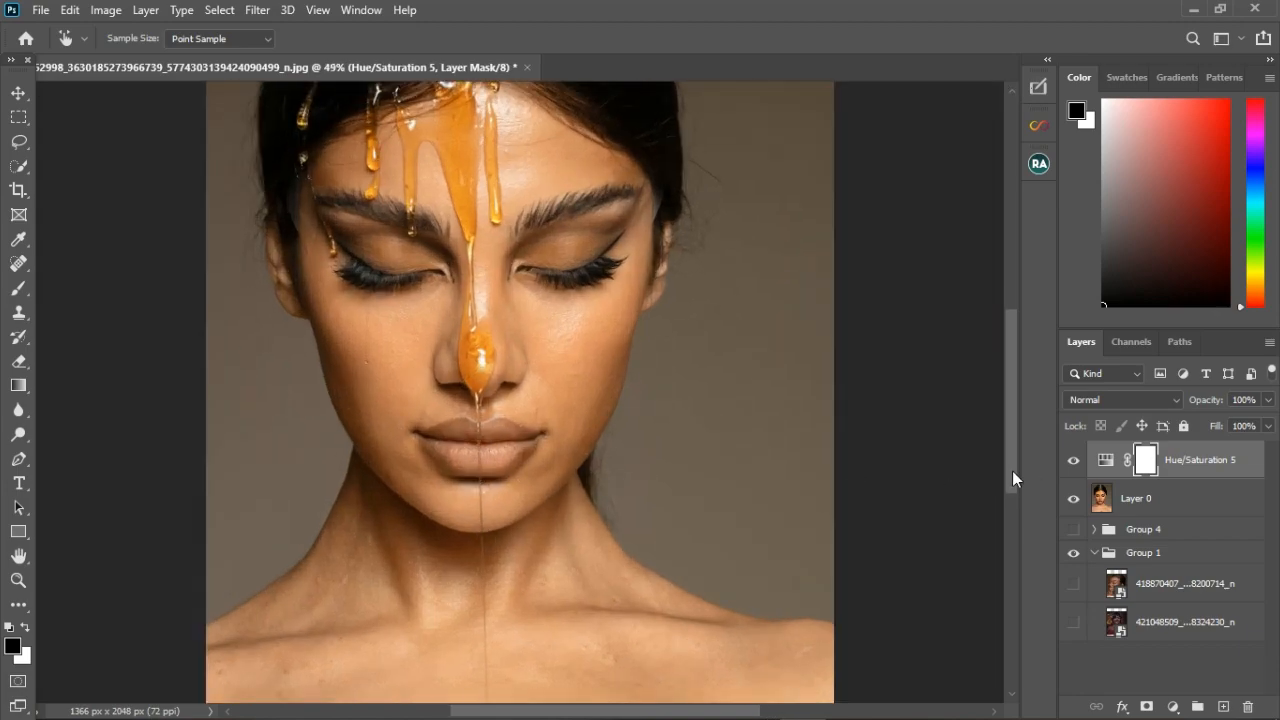
{"action": "left_click", "coordinate": [1073, 462]}
{"action": "left_click", "coordinate": [1073, 462]}
Paint the lips black on the Hue/Saturation mask with a size 70 brush, and compare with the layer hidden
{"action": "left_click", "coordinate": [17, 296]}
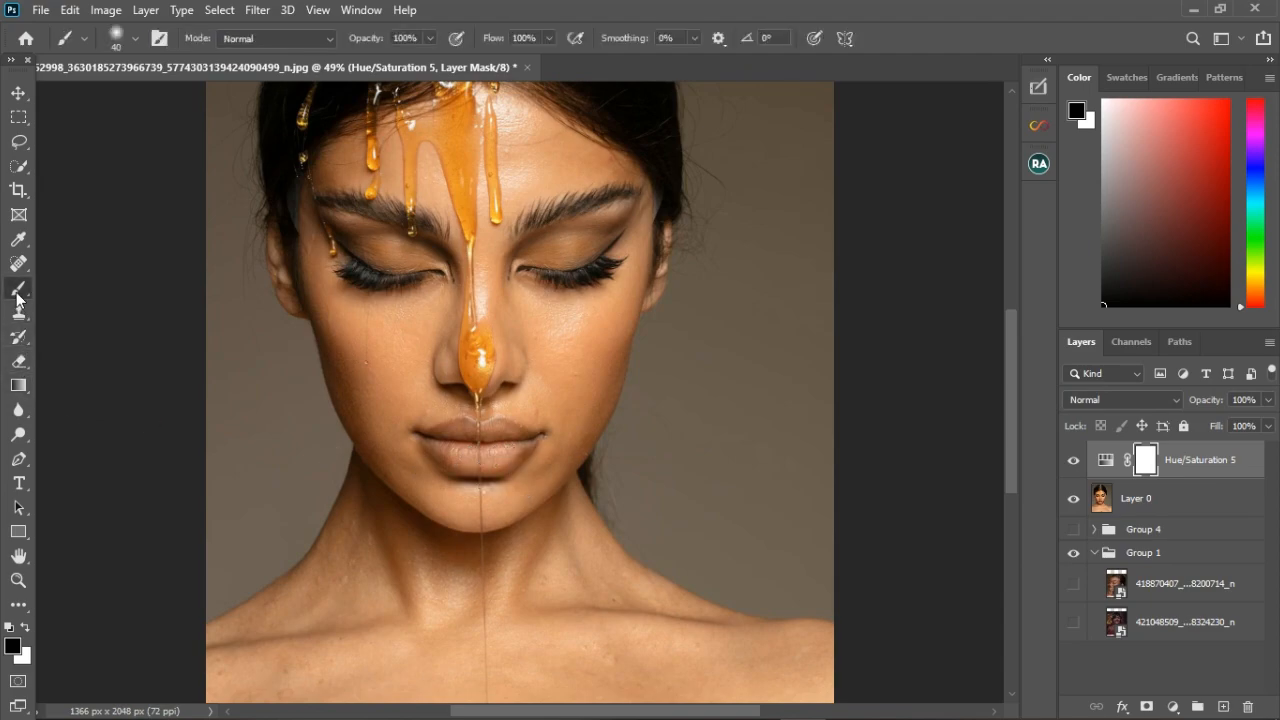
{"action": "key", "text": "bracketright"}
{"action": "key", "text": "bracketright"}
{"action": "key", "text": "bracketright"}
{"action": "mouse_move", "coordinate": [465, 448]}
{"action": "left_mouse_down"}
{"action": "mouse_move", "coordinate": [518, 454]}
{"action": "mouse_move", "coordinate": [461, 461]}
{"action": "mouse_move", "coordinate": [489, 470]}
{"action": "mouse_move", "coordinate": [530, 457]}
{"action": "left_mouse_up"}
{"action": "left_click", "coordinate": [1074, 461]}
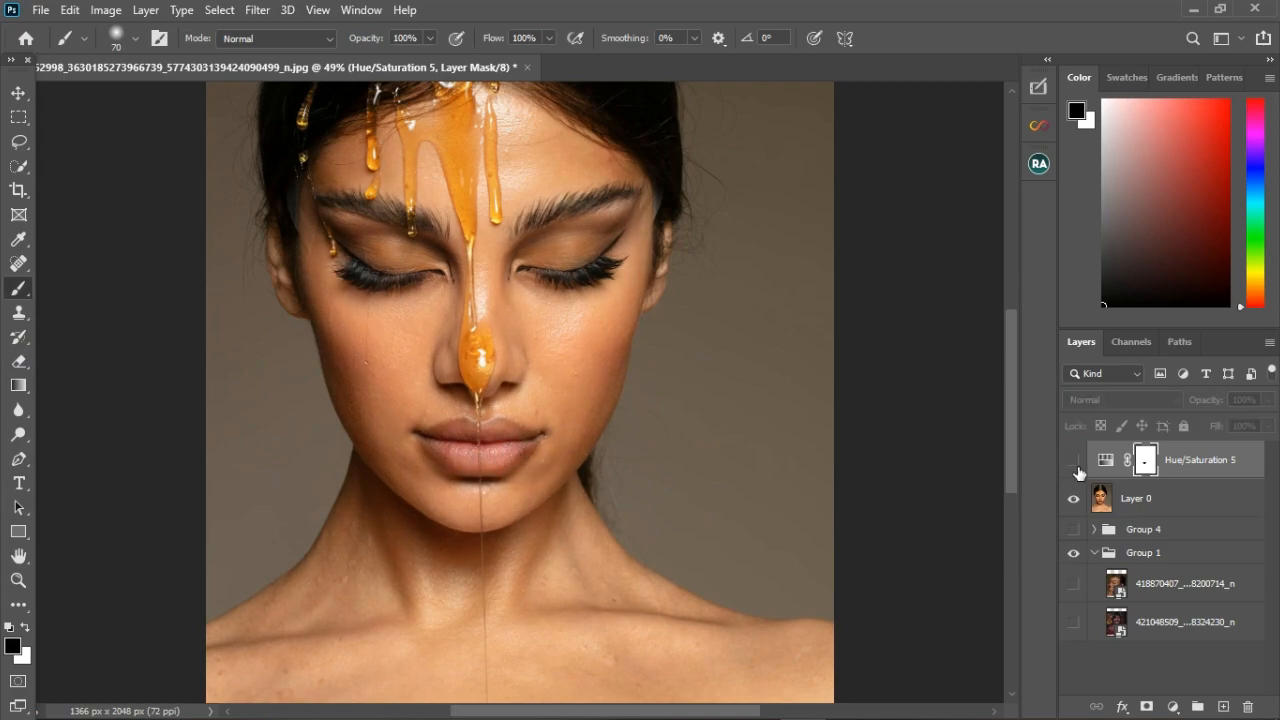
{"action": "left_click", "coordinate": [1076, 464]}
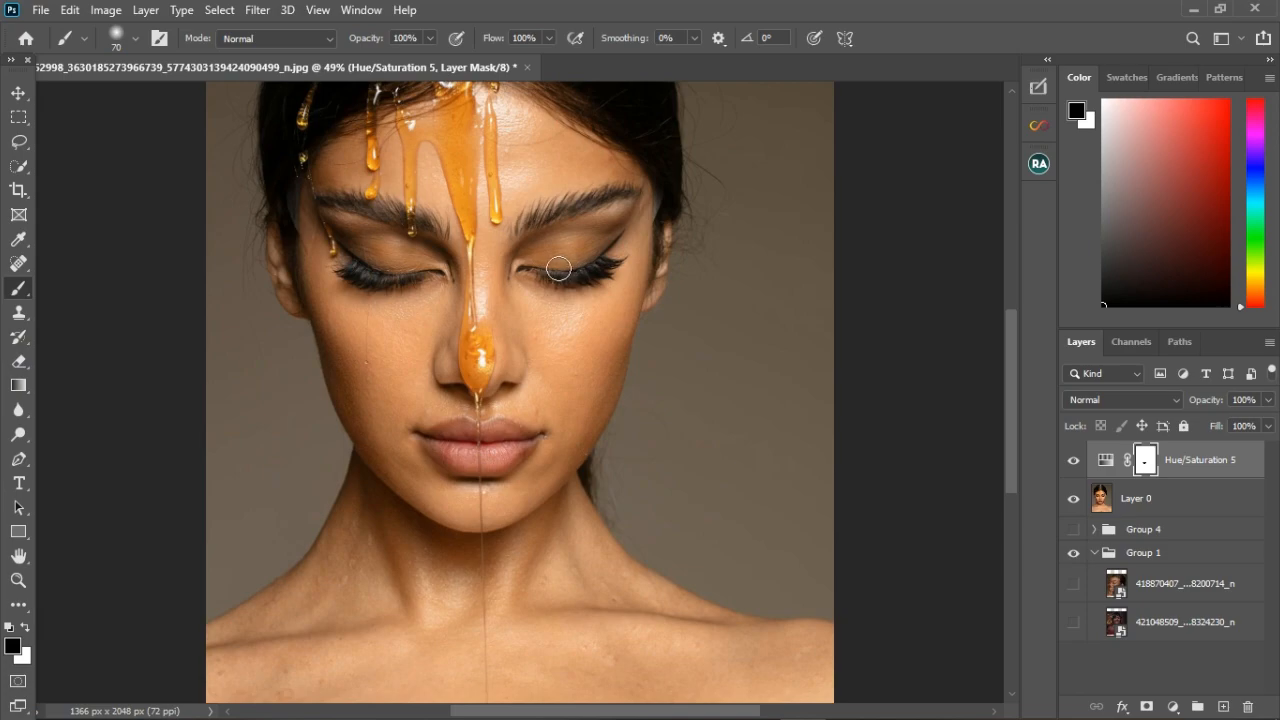
Mask the Hue/Saturation effect off both eyes with the black brush and check the whole image with the layer hidden and shown
{"action": "mouse_move", "coordinate": [602, 252]}
{"action": "left_mouse_down"}
{"action": "mouse_move", "coordinate": [552, 266]}
{"action": "mouse_move", "coordinate": [619, 255]}
{"action": "mouse_move", "coordinate": [550, 278]}
{"action": "left_mouse_up"}
{"action": "left_click_drag", "start_coordinate": [375, 261], "coordinate": [448, 287]}
{"action": "left_click", "coordinate": [1077, 464]}
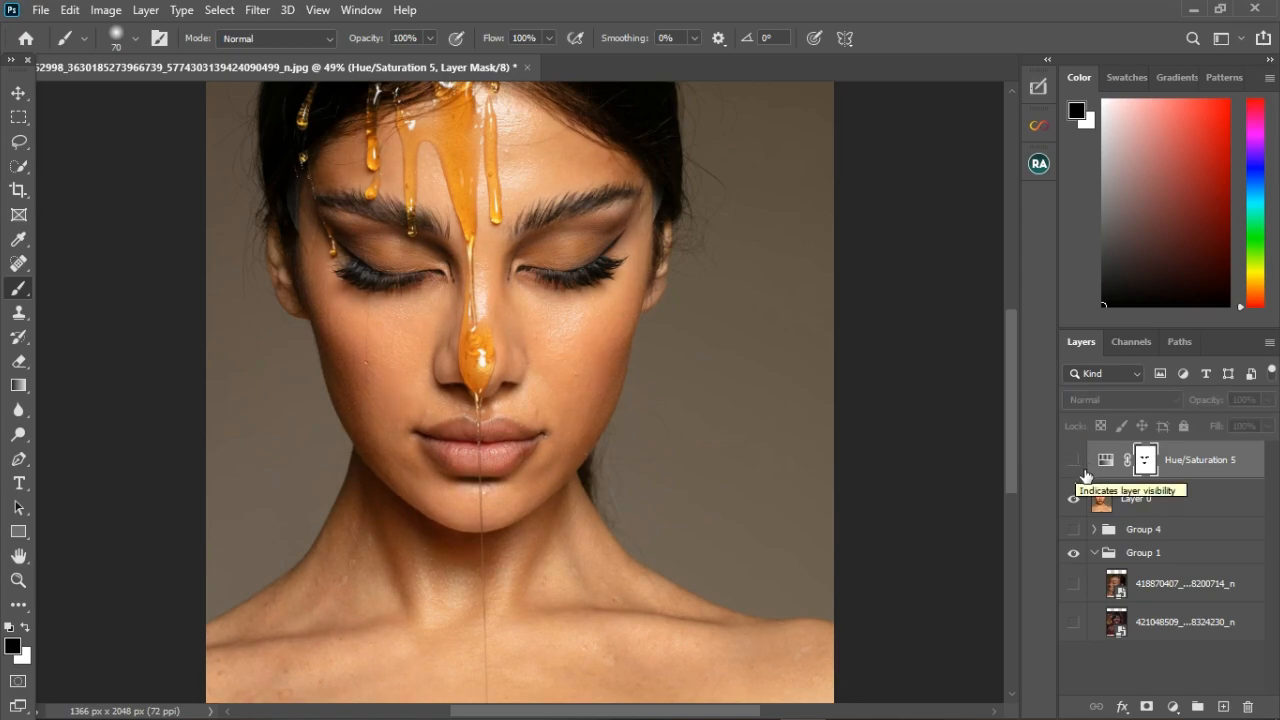
{"action": "left_click", "coordinate": [1078, 464]}
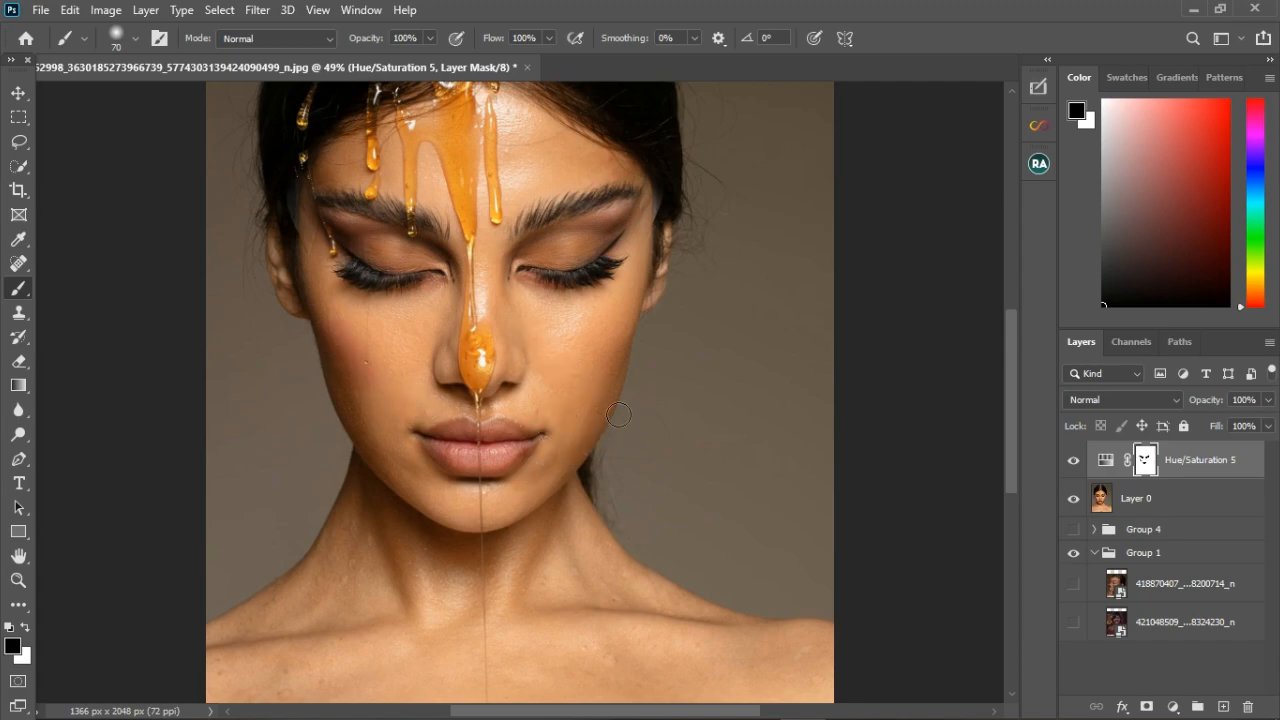
{"action": "scroll", "coordinate": [500, 421], "scroll_direction": "down", "scroll_amount": 5}
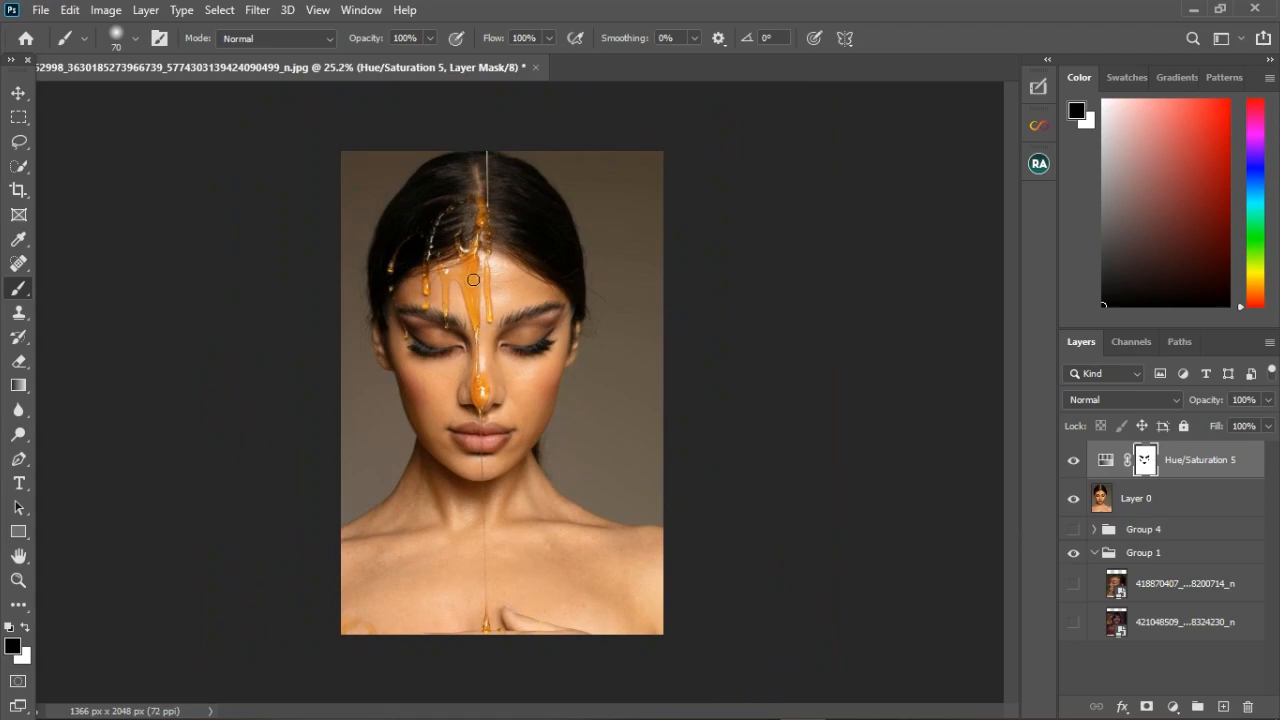
{"action": "left_click", "coordinate": [1075, 460]}
{"action": "left_click", "coordinate": [1078, 461]}
Restore the Hue/Saturation effect on both cheeks by painting white on the mask with a size 100 brush
{"action": "left_click", "coordinate": [1174, 707]}
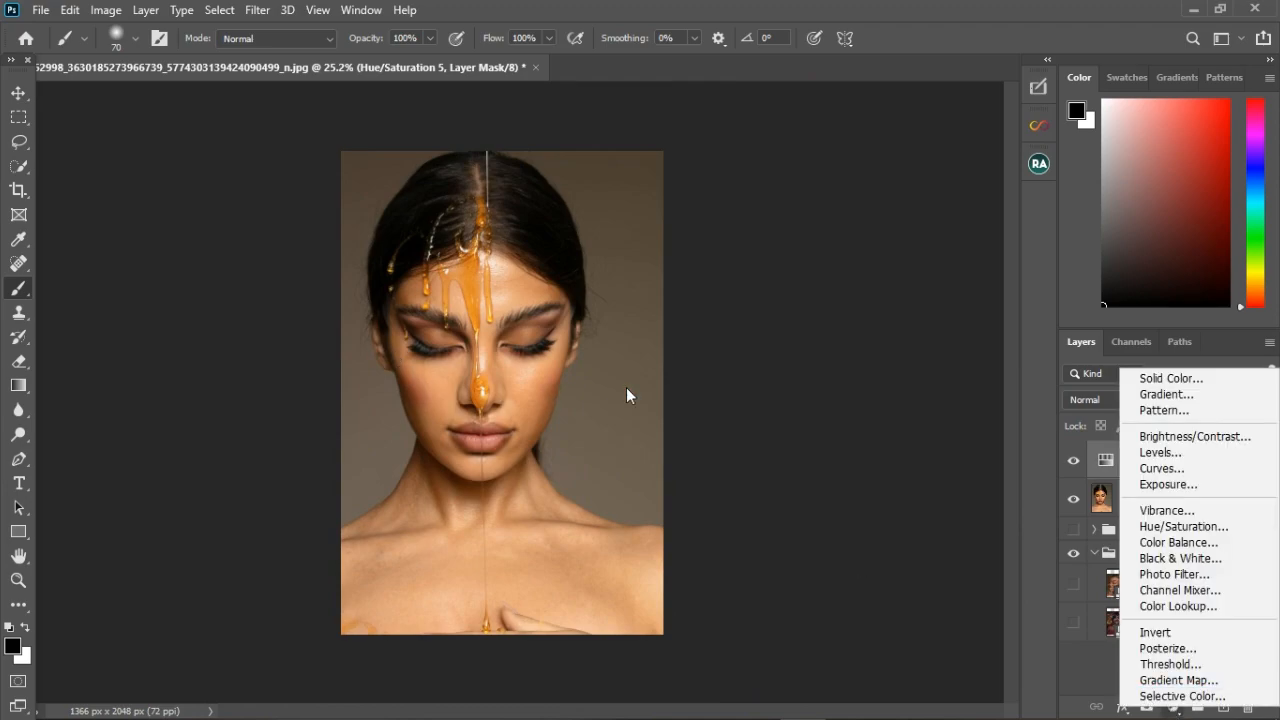
{"action": "left_click", "coordinate": [1101, 489]}
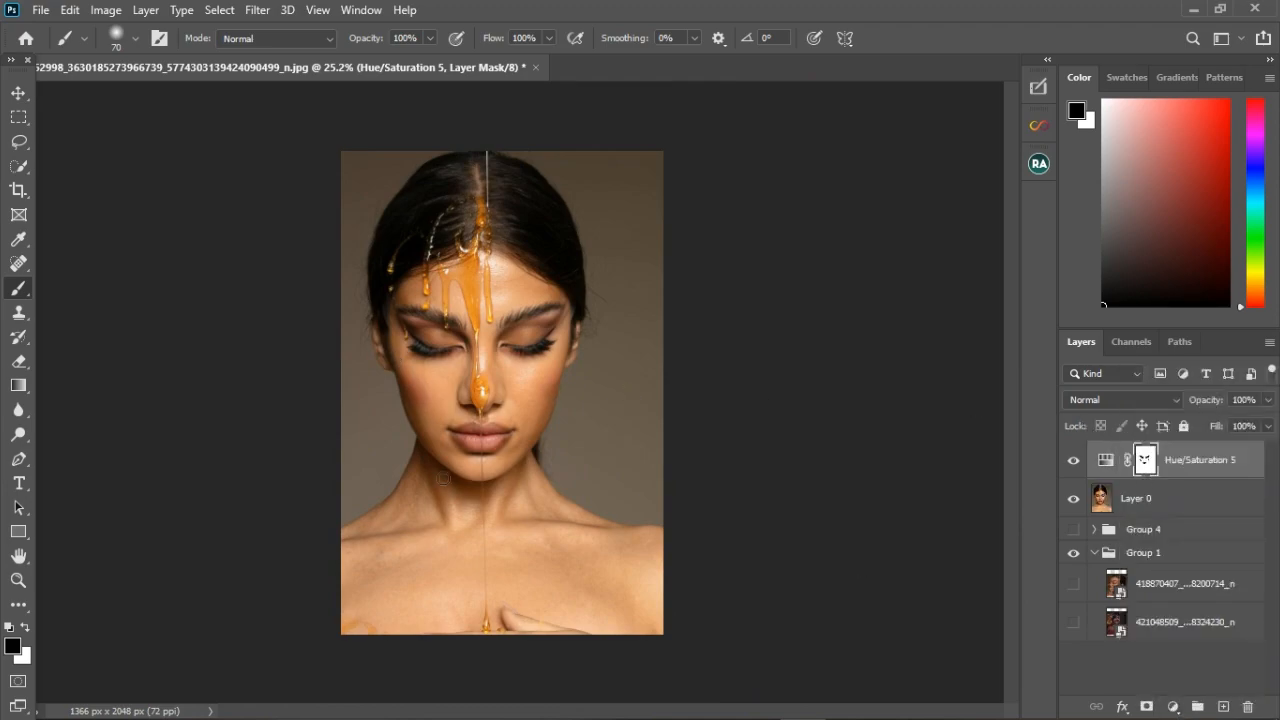
{"action": "key", "text": "bracketright"}
{"action": "key", "text": "bracketright"}
{"action": "key", "text": "bracketright"}
{"action": "scroll", "coordinate": [408, 387], "scroll_direction": "up", "scroll_amount": 2}
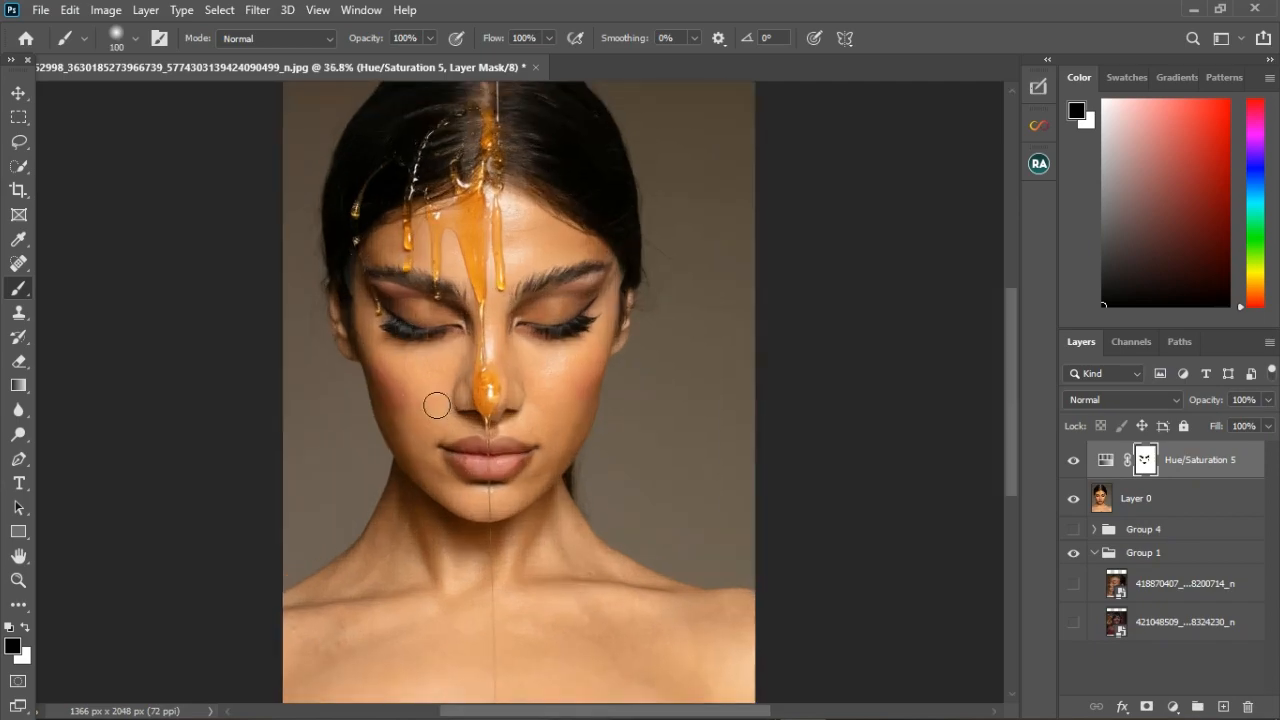
{"action": "key", "text": "x"}
{"action": "left_click_drag", "start_coordinate": [408, 381], "coordinate": [413, 413]}
{"action": "left_click_drag", "start_coordinate": [554, 391], "coordinate": [629, 401]}
{"action": "scroll", "coordinate": [629, 401], "scroll_direction": "down", "scroll_amount": 2}
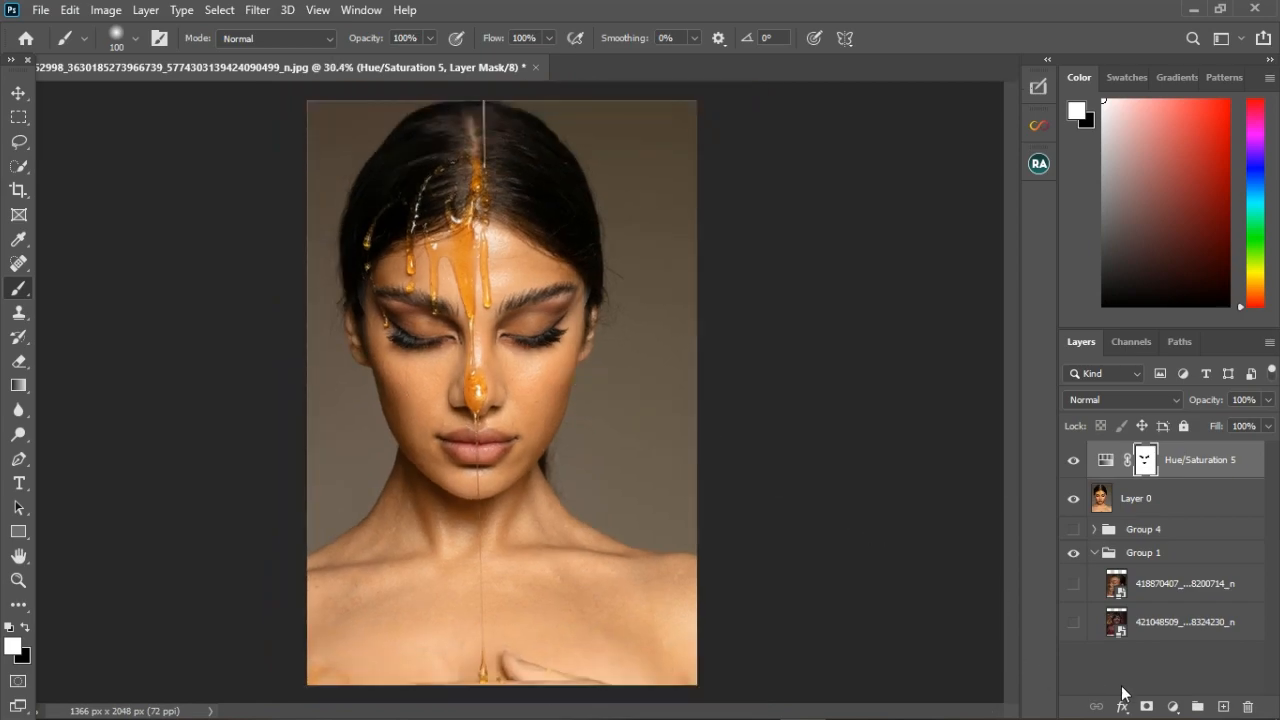
Add a second Hue/Saturation adjustment layer, target the Reds from the chest skin, and set their hue to +180
{"action": "left_click", "coordinate": [1173, 707]}
{"action": "left_click", "coordinate": [1183, 524]}
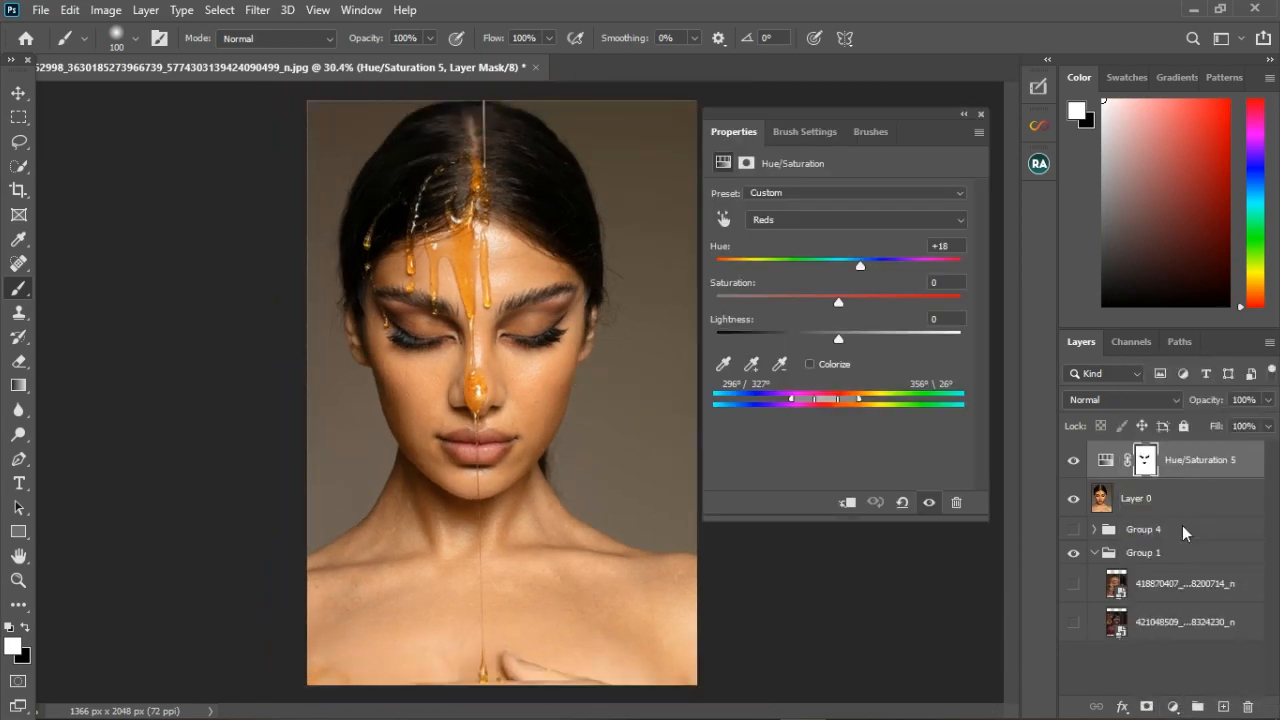
{"action": "left_click", "coordinate": [814, 220]}
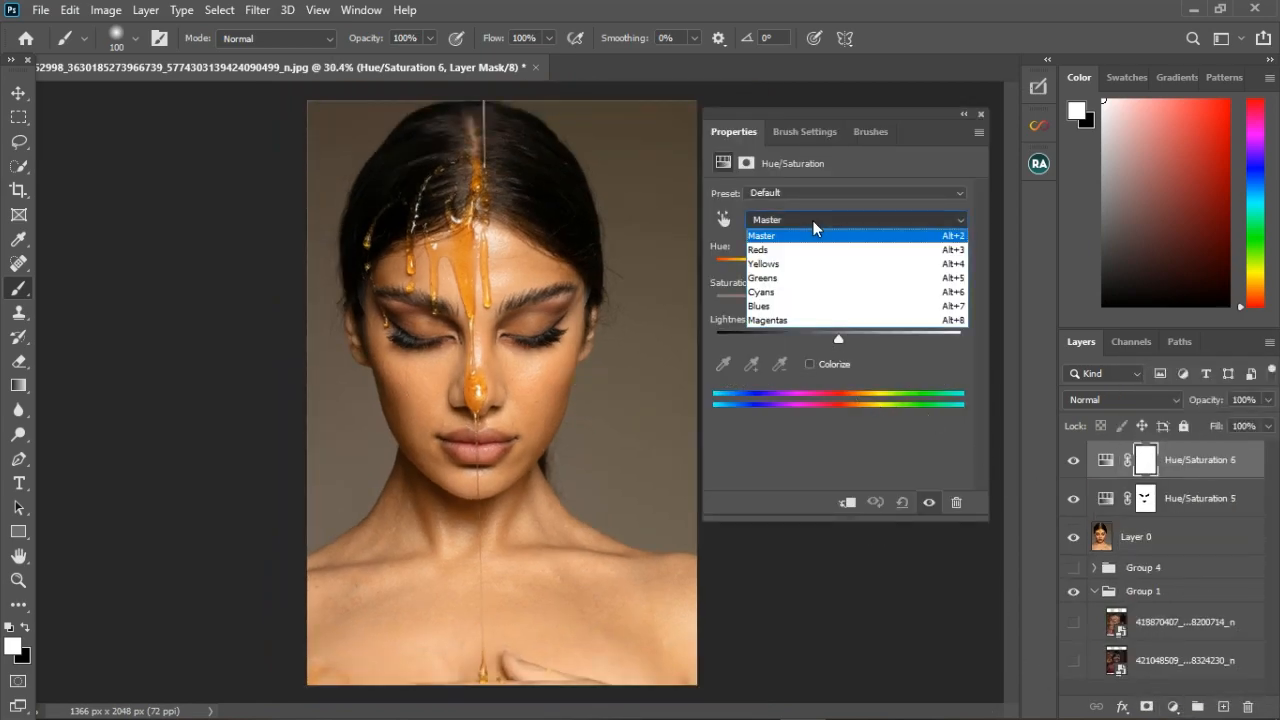
{"action": "left_click", "coordinate": [722, 218]}
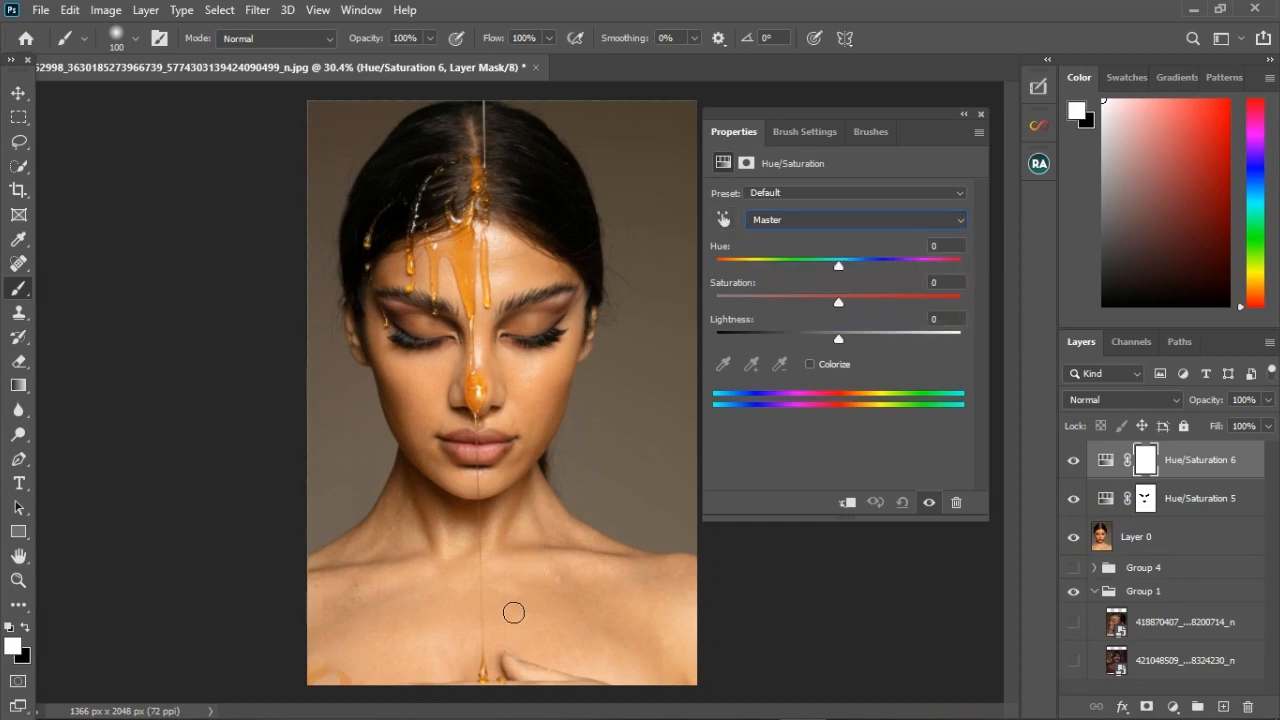
{"action": "left_click", "coordinate": [722, 219]}
{"action": "left_click", "coordinate": [515, 588]}
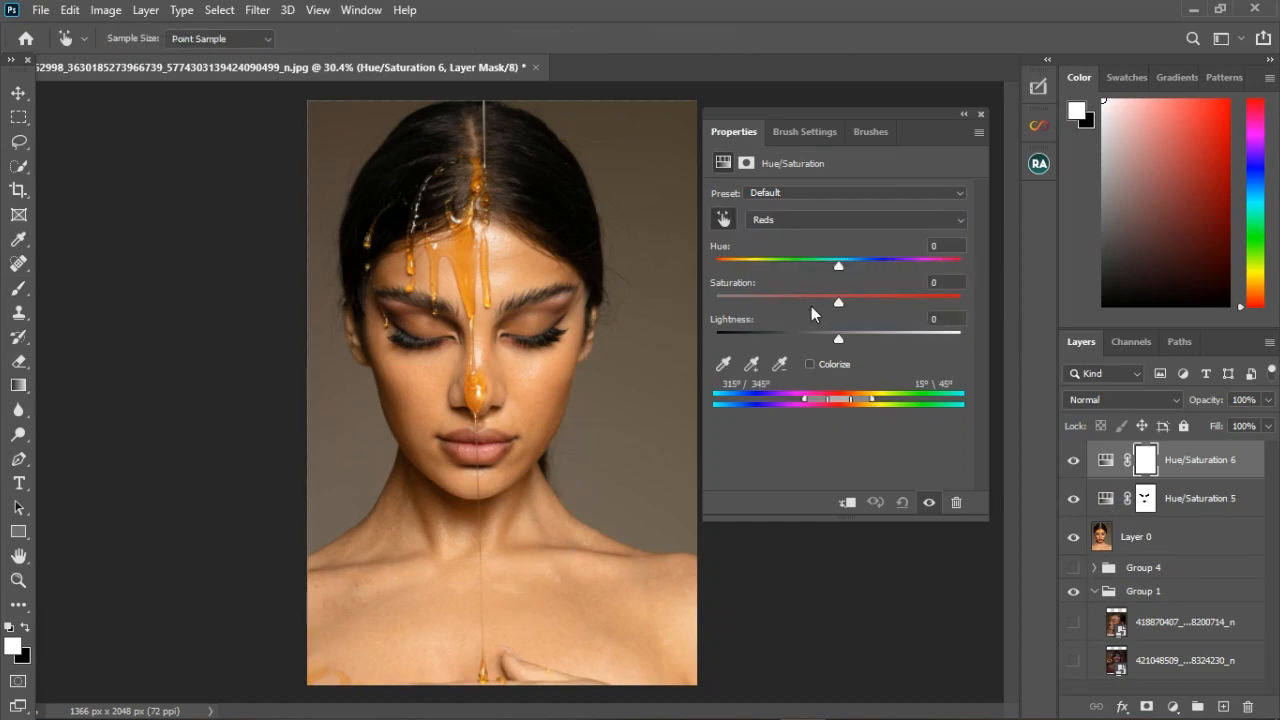
{"action": "left_click_drag", "start_coordinate": [837, 268], "coordinate": [1077, 280]}
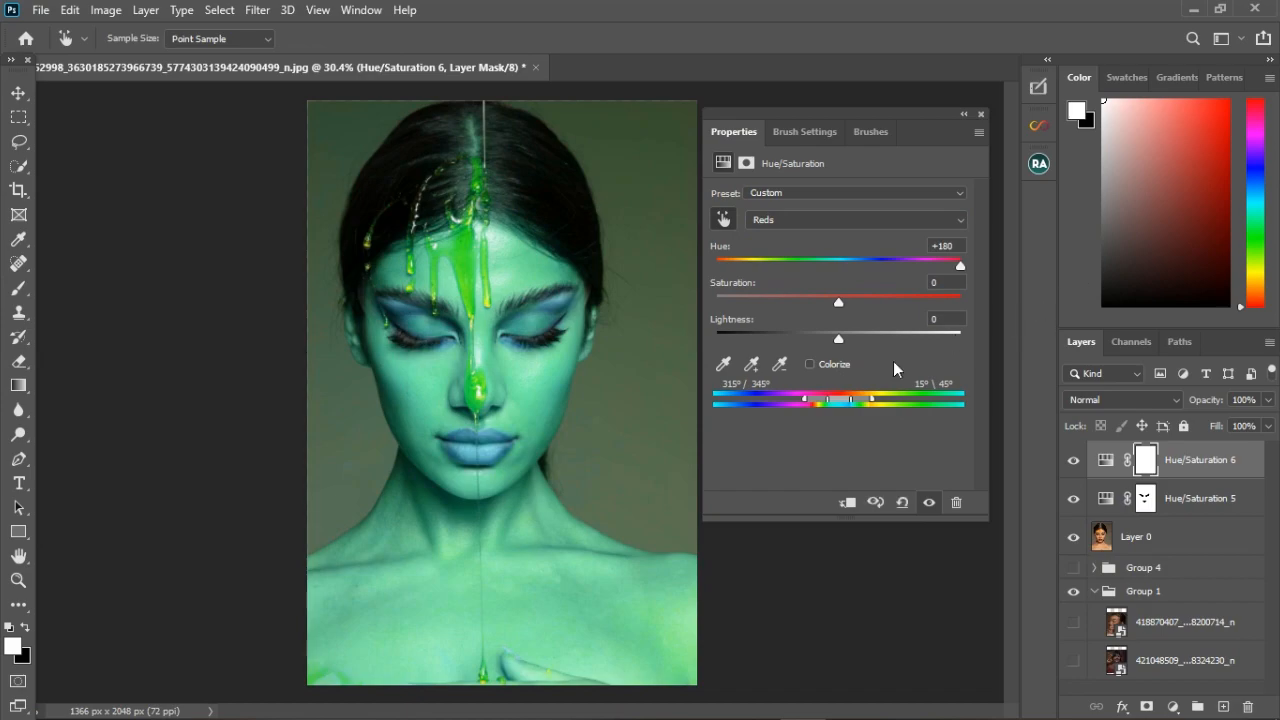
{"action": "scroll", "coordinate": [469, 651], "scroll_direction": "up", "scroll_amount": 3}
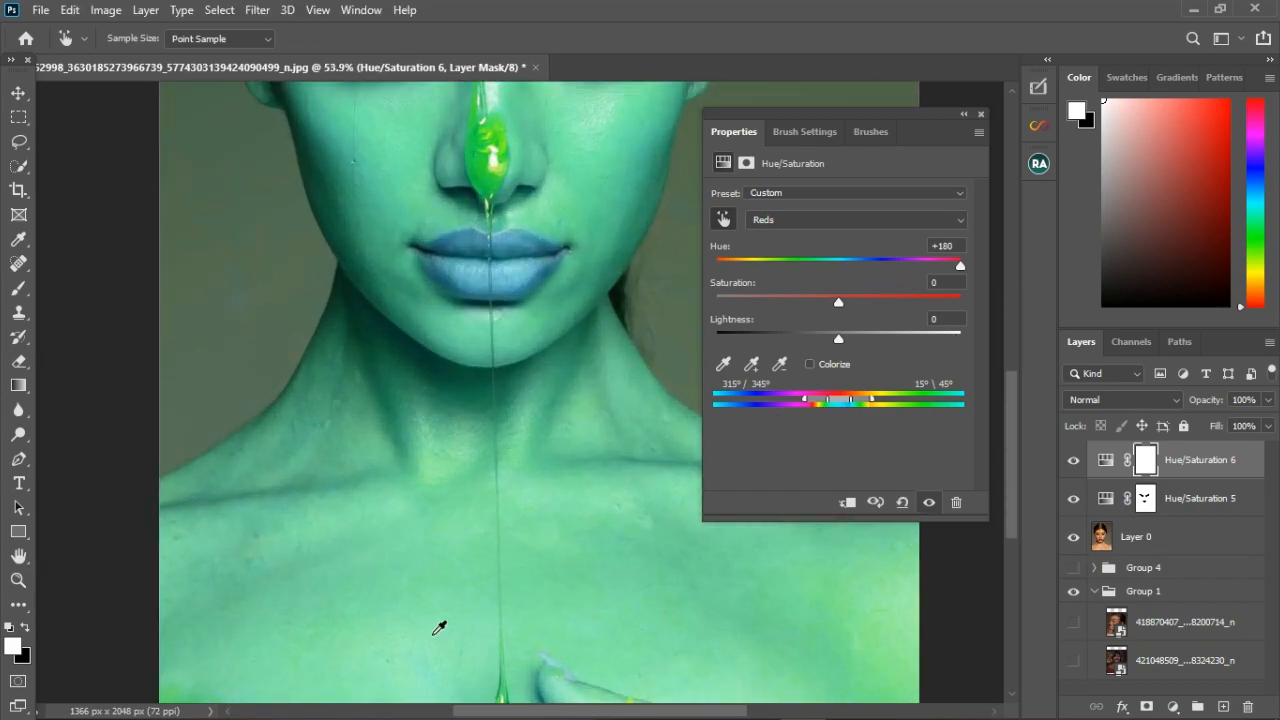
{"action": "scroll", "coordinate": [389, 606], "scroll_direction": "down", "scroll_amount": 3}
{"action": "scroll", "coordinate": [418, 256], "scroll_direction": "up", "scroll_amount": 2}
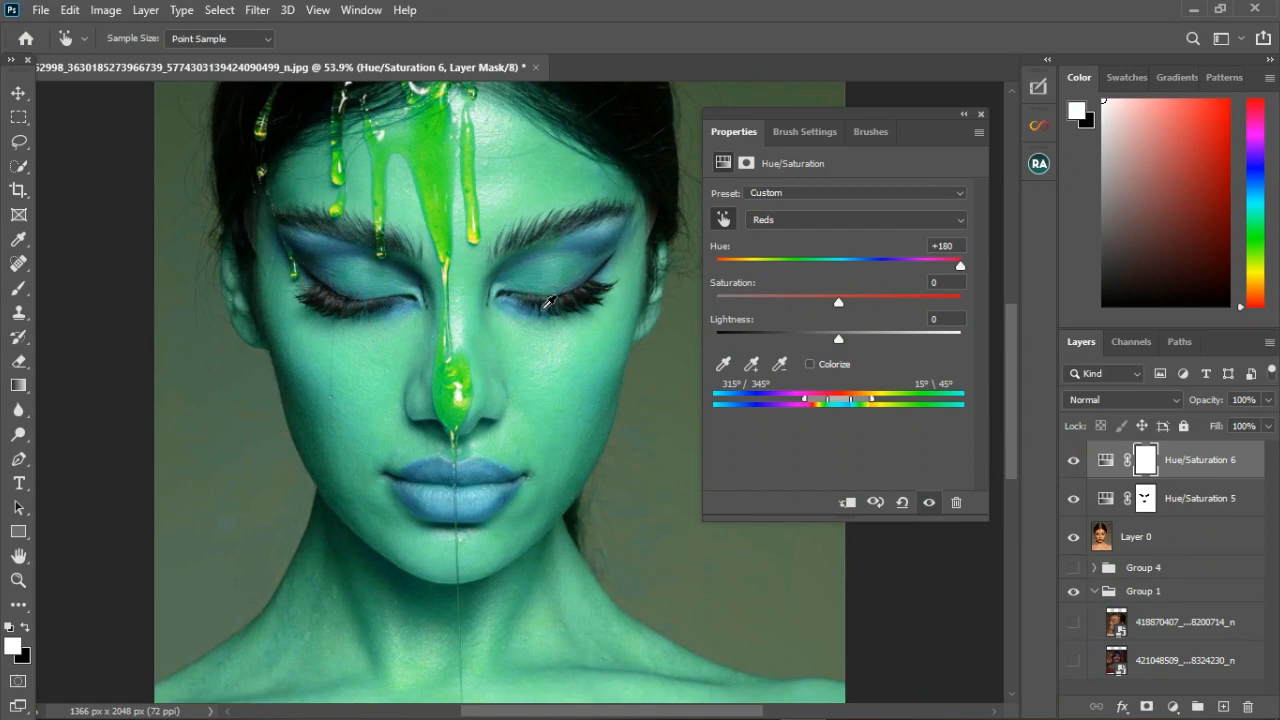
Ready a black size 80 brush on the mask of the lower Hue/Saturation layer
{"action": "left_click", "coordinate": [981, 114]}
{"action": "left_click", "coordinate": [1145, 499]}
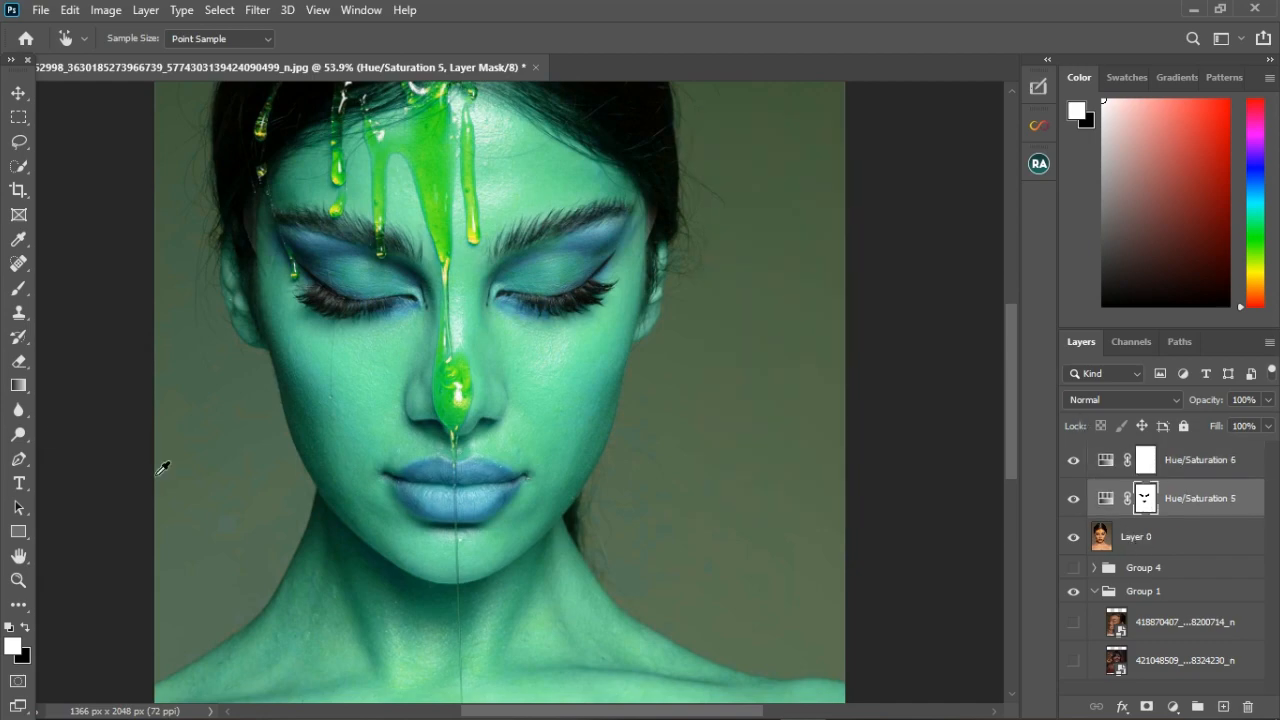
{"action": "left_click", "coordinate": [18, 288]}
{"action": "key", "text": "bracketleft"}
{"action": "key", "text": "bracketleft"}
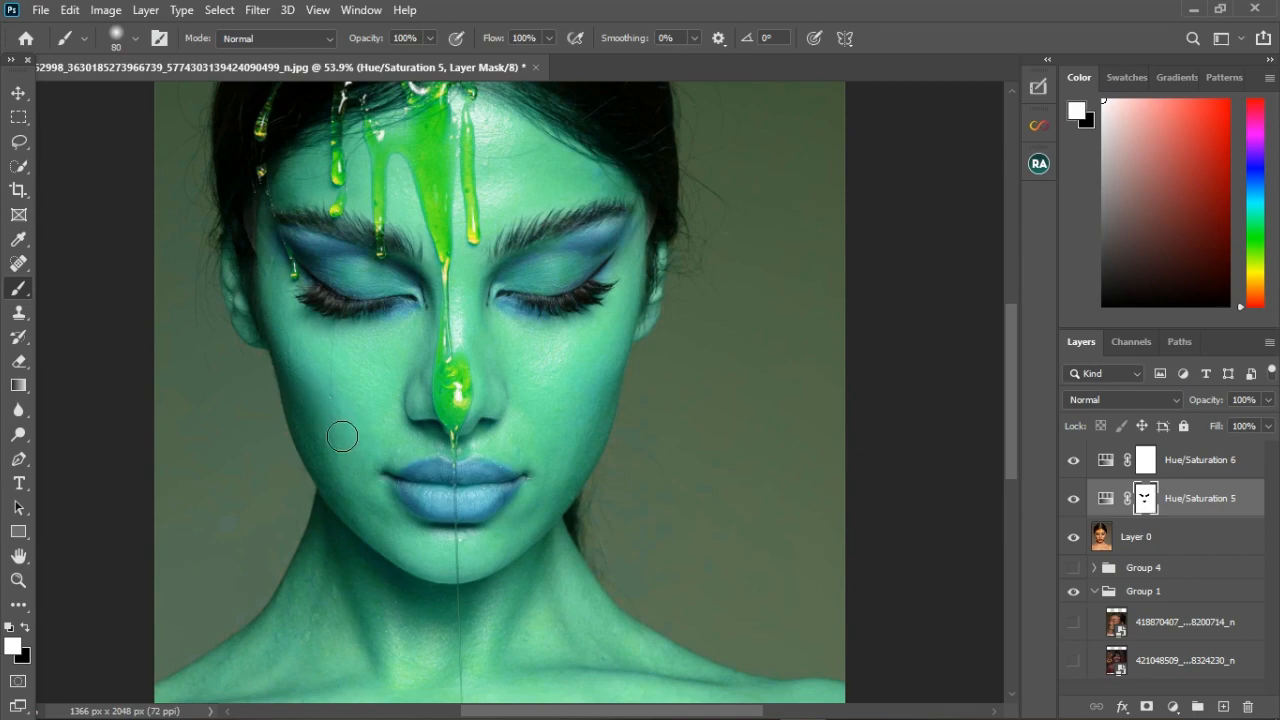
{"action": "key", "text": "x"}
{"action": "left_click_drag", "start_coordinate": [314, 386], "coordinate": [337, 429]}
{"action": "left_click_drag", "start_coordinate": [604, 388], "coordinate": [596, 428]}
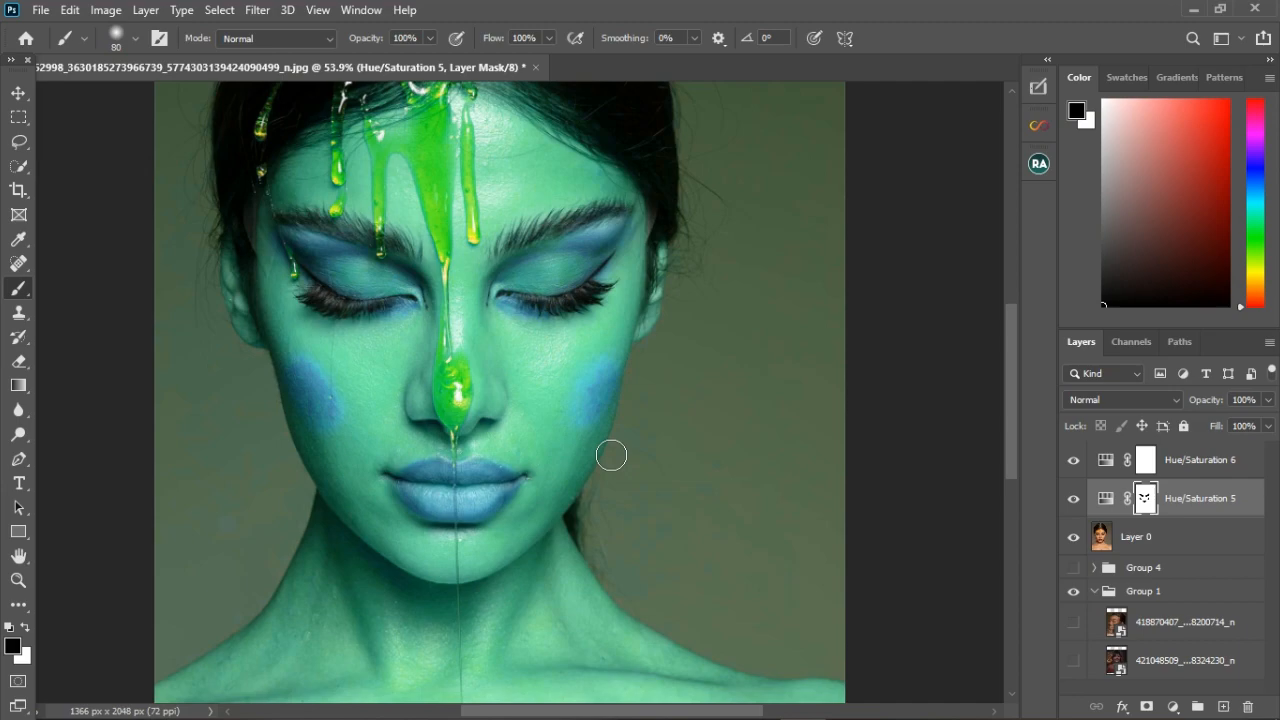
{"action": "key", "text": "ctrl+z"}
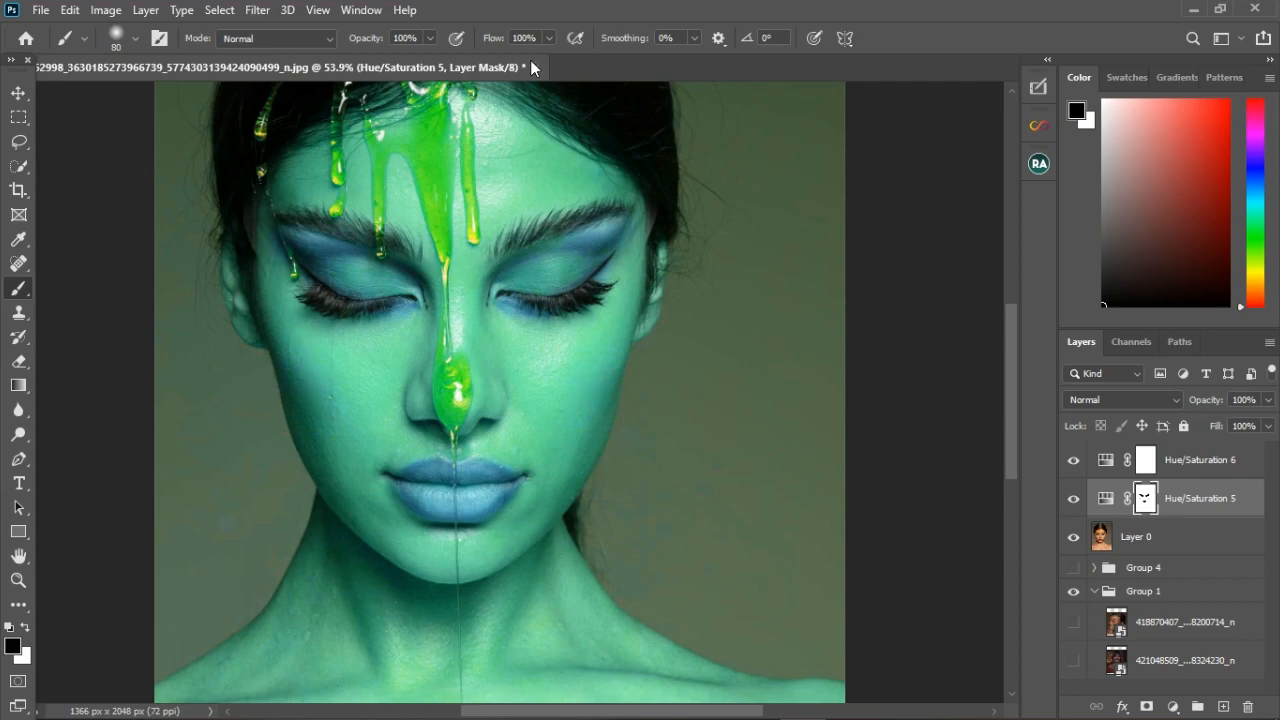
Paint both cheeks black on the lower Hue/Saturation mask at 25% flow, and check the image with the upper Hue/Saturation layer hidden
{"action": "left_click", "coordinate": [546, 40]}
{"action": "left_click_drag", "start_coordinate": [313, 384], "coordinate": [336, 418]}
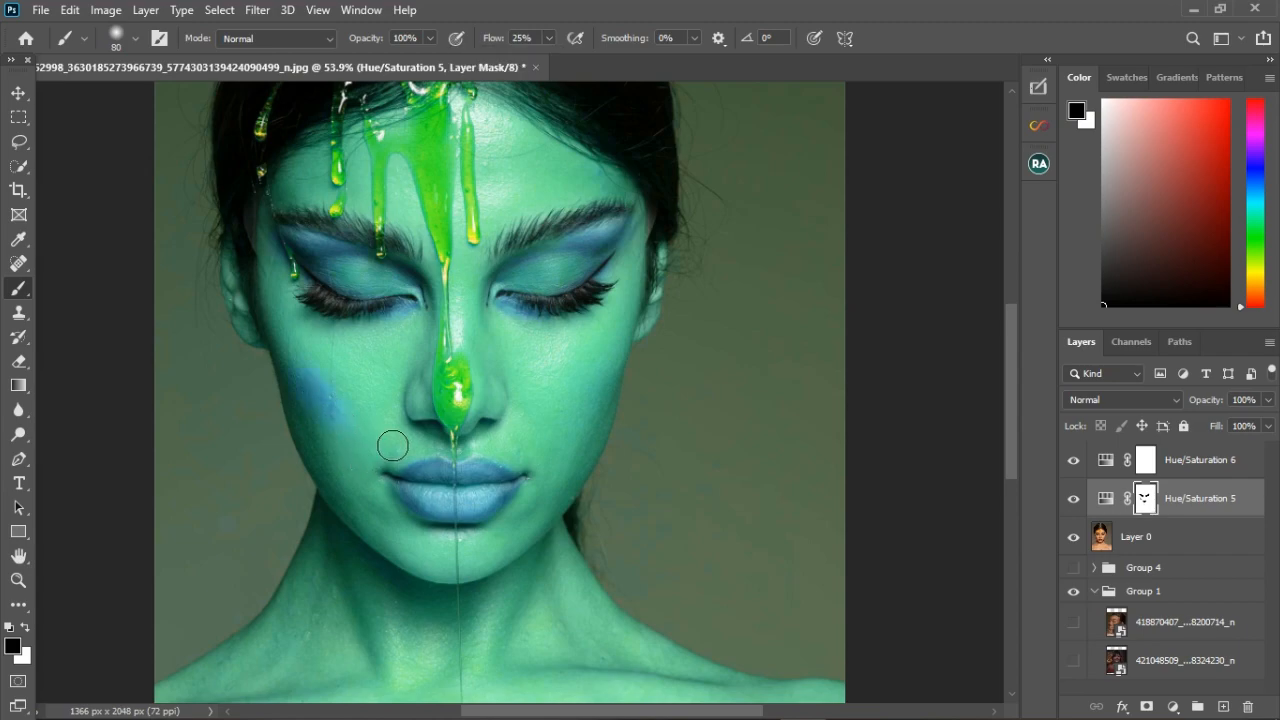
{"action": "mouse_move", "coordinate": [600, 405]}
{"action": "left_mouse_down"}
{"action": "mouse_move", "coordinate": [616, 396]}
{"action": "mouse_move", "coordinate": [602, 436]}
{"action": "left_mouse_up"}
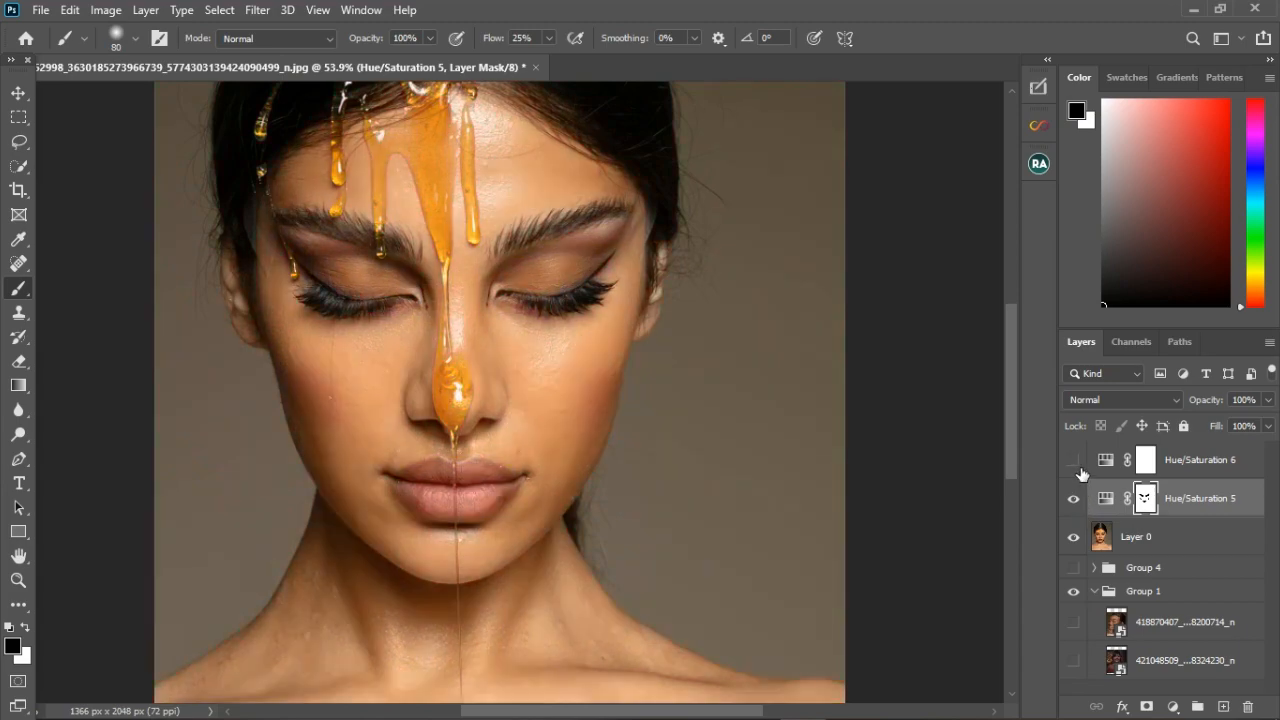
{"action": "left_click", "coordinate": [1074, 461]}
{"action": "key", "text": "x"}
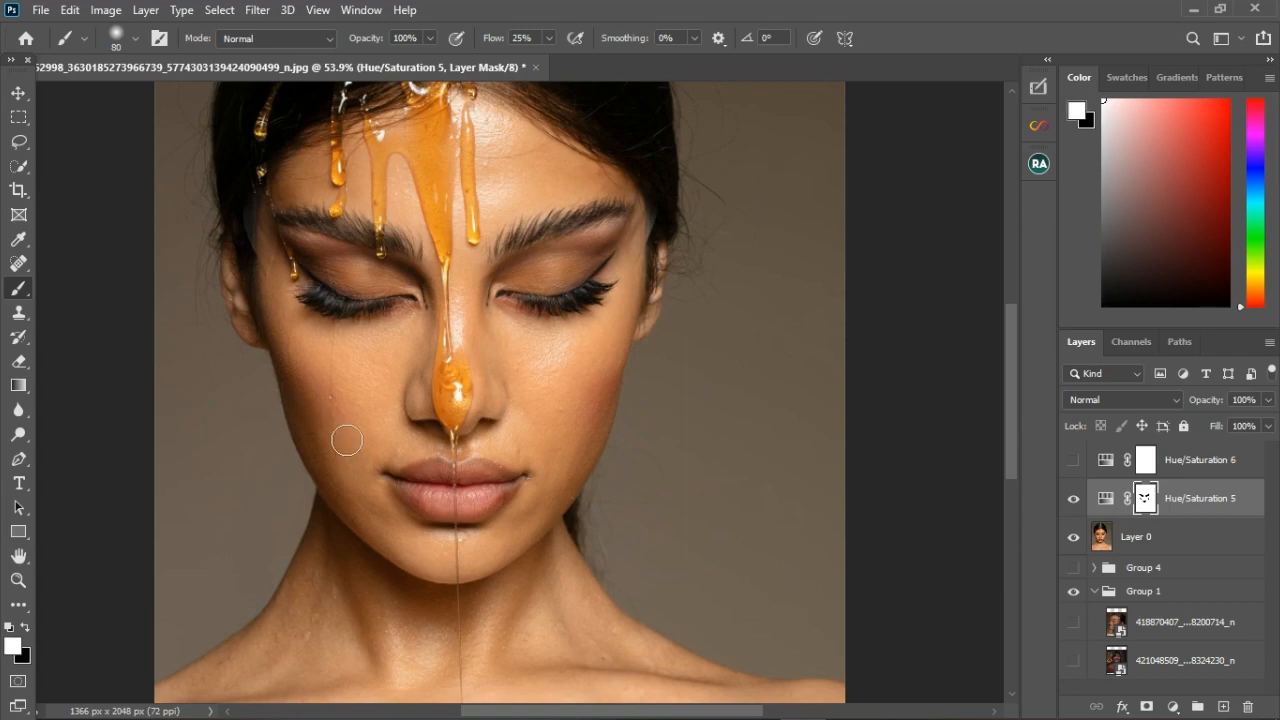
{"action": "scroll", "coordinate": [597, 409], "scroll_direction": "down", "scroll_amount": 4}
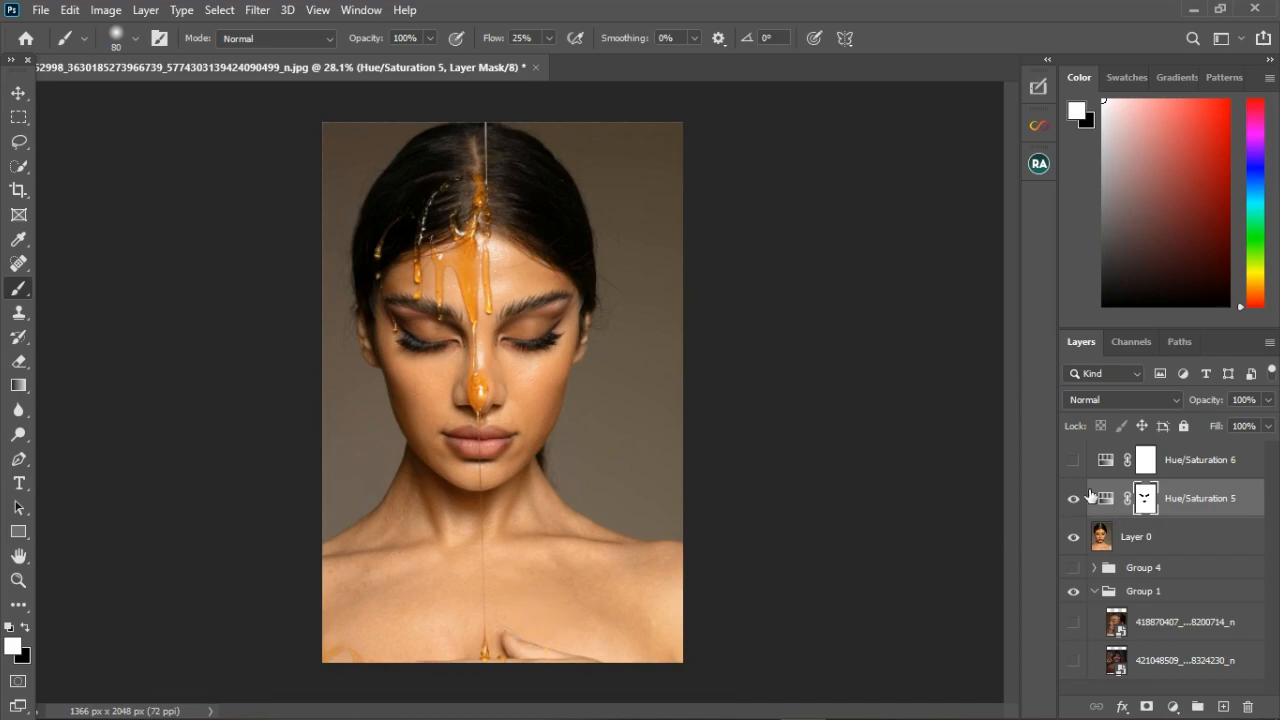
Compare the image with the upper Hue/Saturation layer shown and hidden, and group both Hue/Saturation layers
{"action": "left_click", "coordinate": [1197, 469], "text": "shift"}
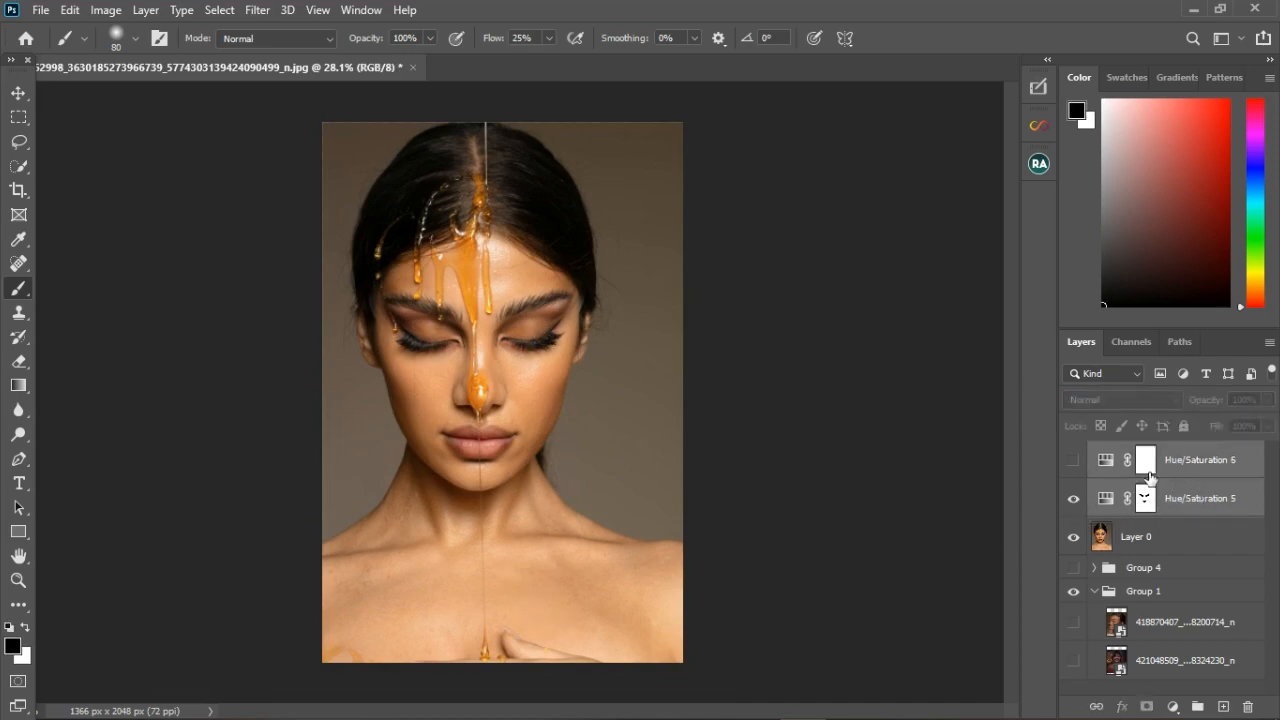
{"action": "left_click", "coordinate": [1072, 467]}
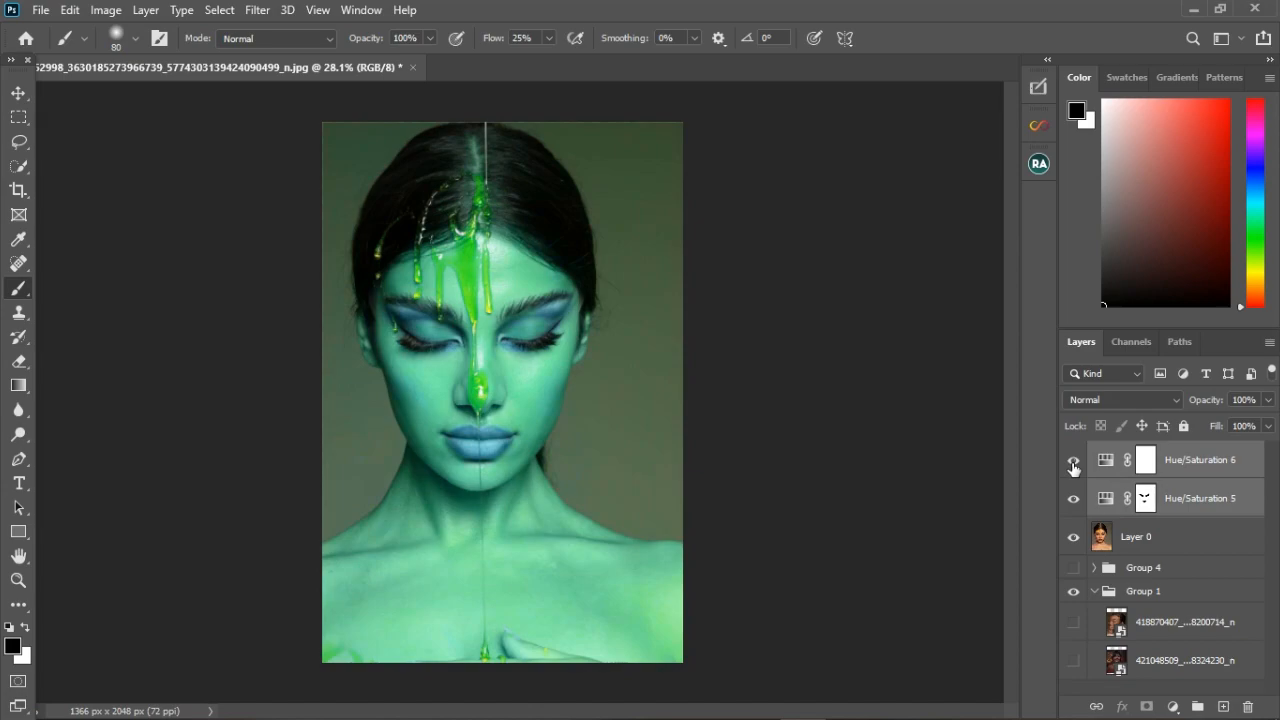
{"action": "left_click", "coordinate": [1073, 467]}
{"action": "left_click_drag", "start_coordinate": [1200, 508], "coordinate": [1198, 706]}
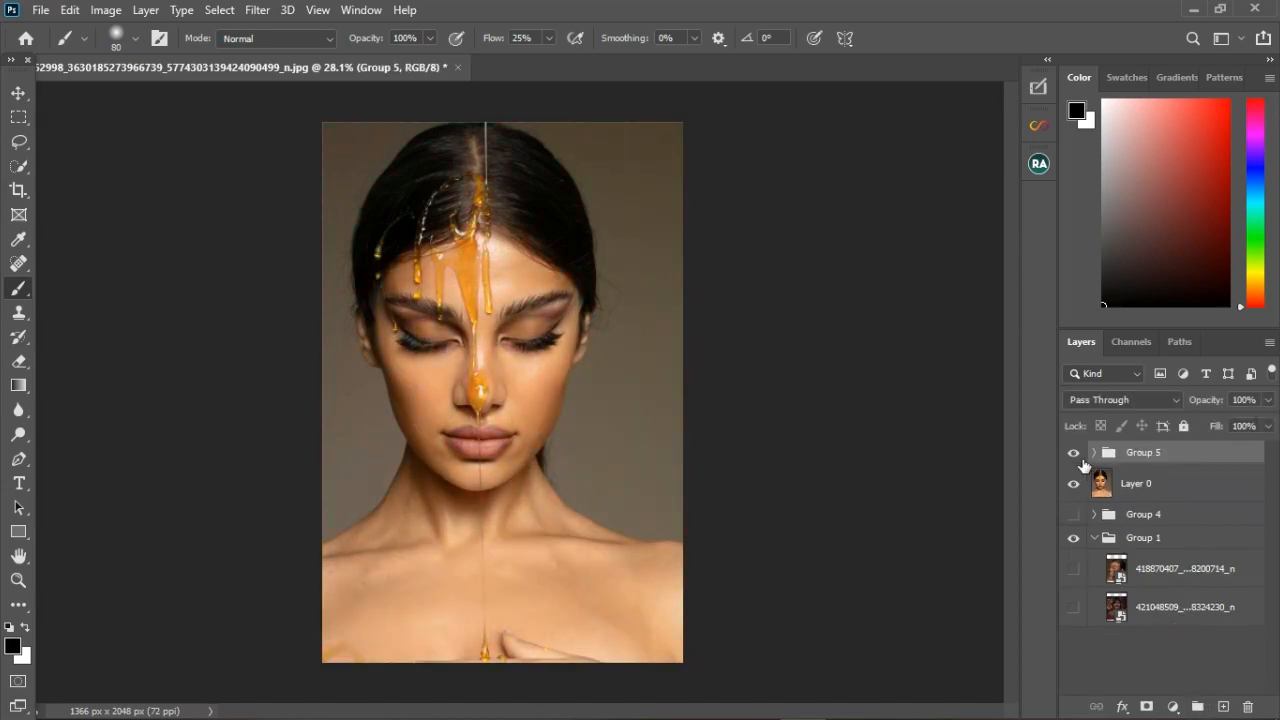
Show only the smiling woman's photo and move it out of its group to the top of the layer stack
{"action": "left_click", "coordinate": [1074, 569]}
{"action": "left_click_drag", "start_coordinate": [1080, 545], "coordinate": [1076, 454]}
{"action": "left_click_drag", "start_coordinate": [1172, 578], "coordinate": [1157, 449]}
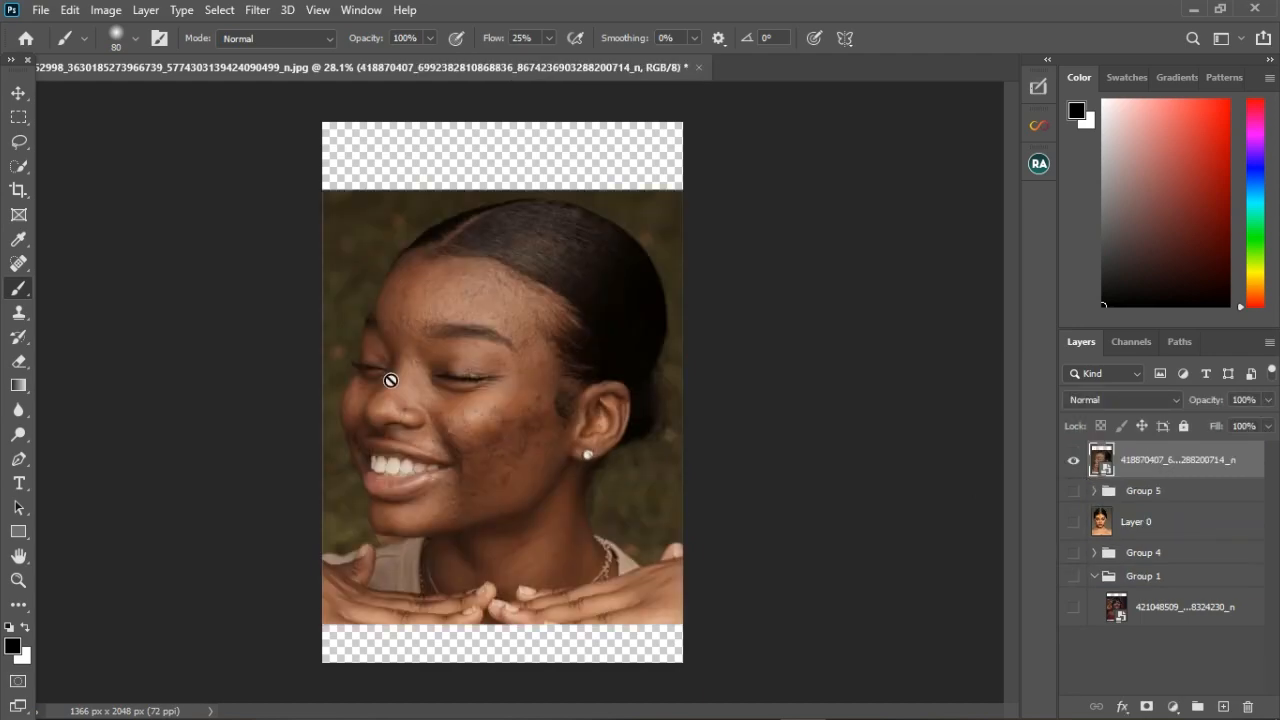
Enlarge the smiling woman's photo and reposition it so it fills more of the canvas
{"action": "left_click", "coordinate": [18, 93]}
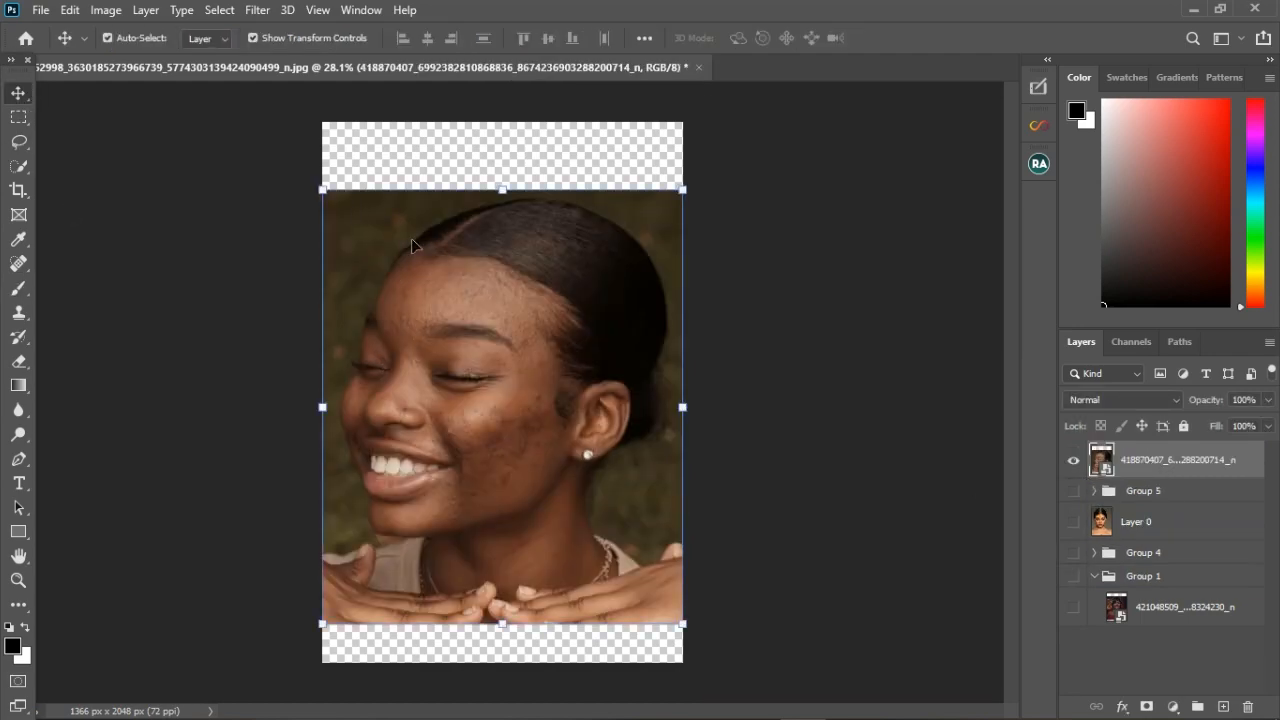
{"action": "scroll", "coordinate": [565, 366], "scroll_direction": "down", "scroll_amount": 2}
{"action": "left_click_drag", "start_coordinate": [640, 564], "coordinate": [643, 592]}
{"action": "left_click_drag", "start_coordinate": [508, 436], "coordinate": [528, 419]}
{"action": "left_click", "coordinate": [909, 38]}
Scale the photo to 96.77% so it reaches the canvas's lower edge, and check its skin and lower edge up close
{"action": "scroll", "coordinate": [500, 400], "scroll_direction": "up", "scroll_amount": 4}
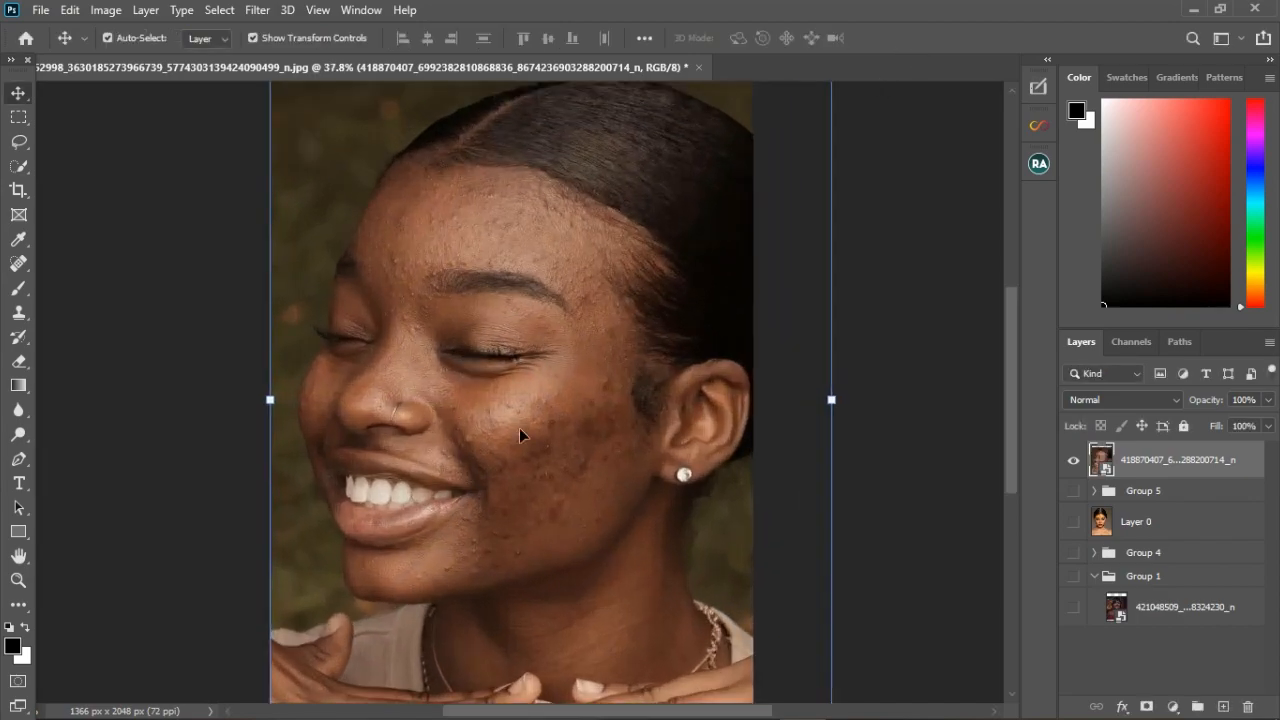
{"action": "scroll", "coordinate": [500, 411], "scroll_direction": "down", "scroll_amount": 2}
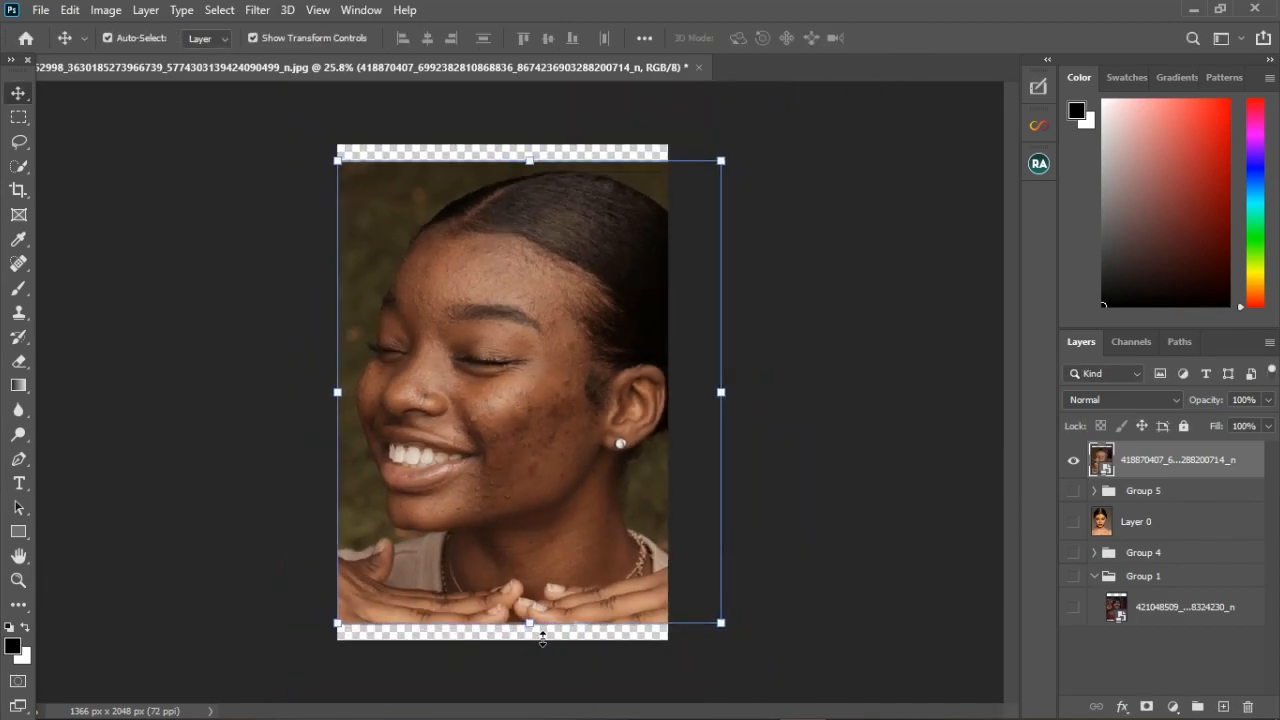
{"action": "left_click_drag", "start_coordinate": [538, 643], "coordinate": [540, 646]}
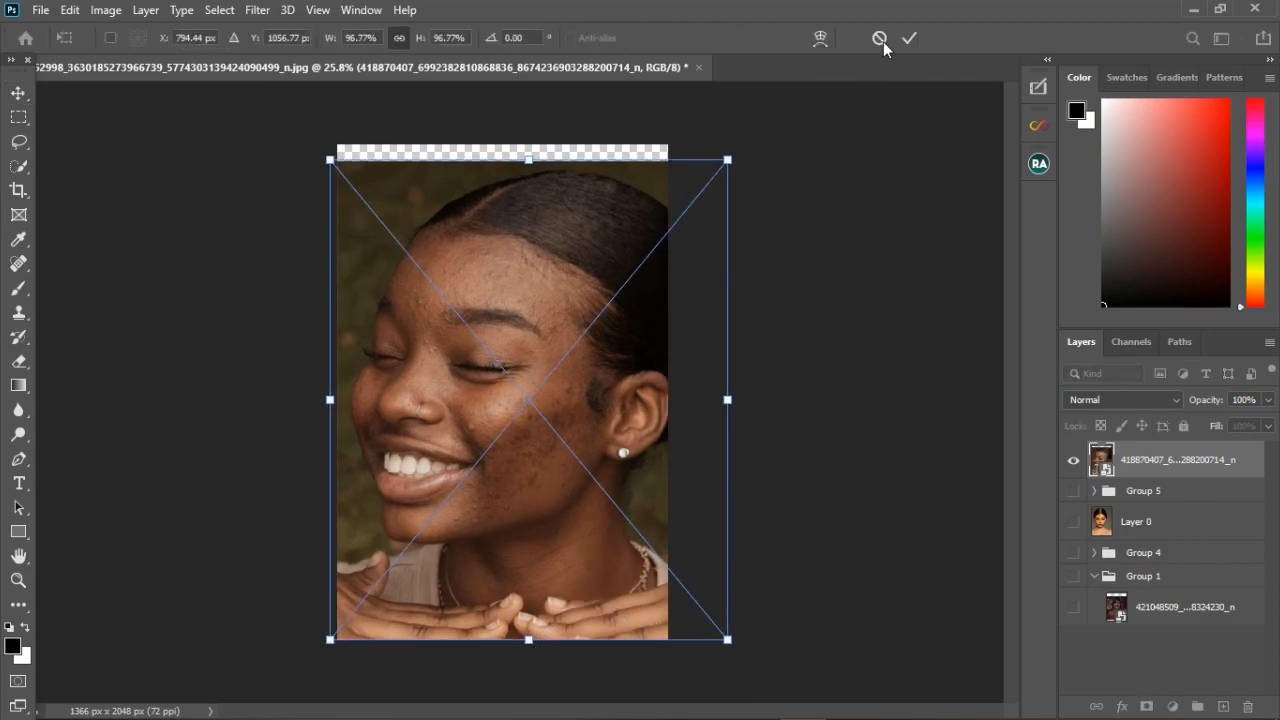
{"action": "left_click", "coordinate": [909, 38]}
{"action": "scroll", "coordinate": [590, 640], "scroll_direction": "up", "scroll_amount": 2}
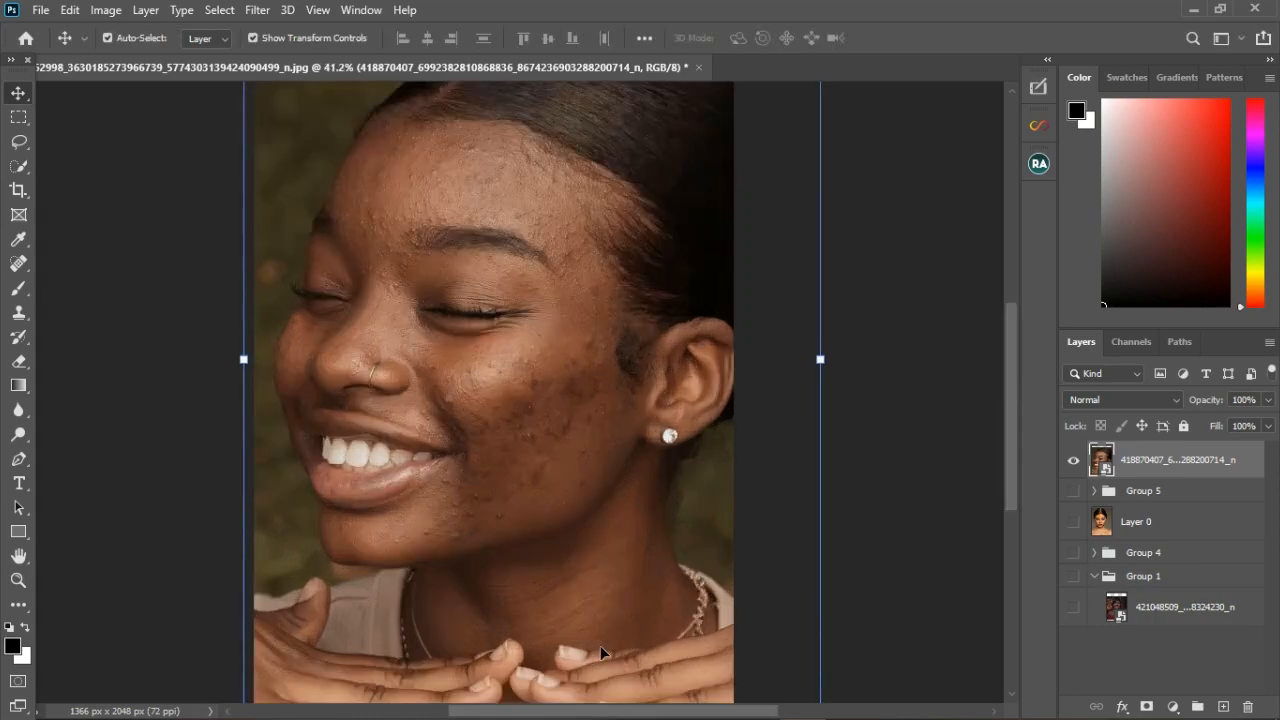
{"action": "scroll", "coordinate": [600, 652], "scroll_direction": "up", "scroll_amount": 1}
{"action": "left_click_drag", "start_coordinate": [626, 446], "coordinate": [612, 331]}
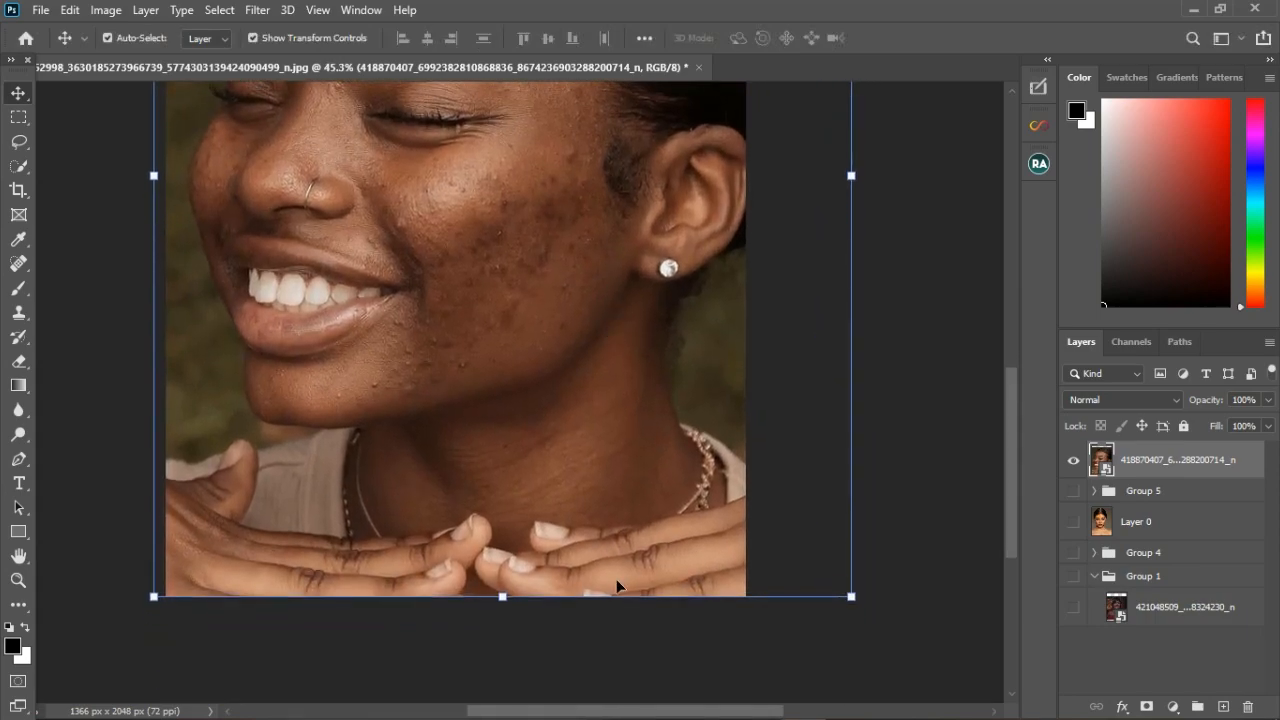
{"action": "scroll", "coordinate": [629, 425], "scroll_direction": "down", "scroll_amount": 2}
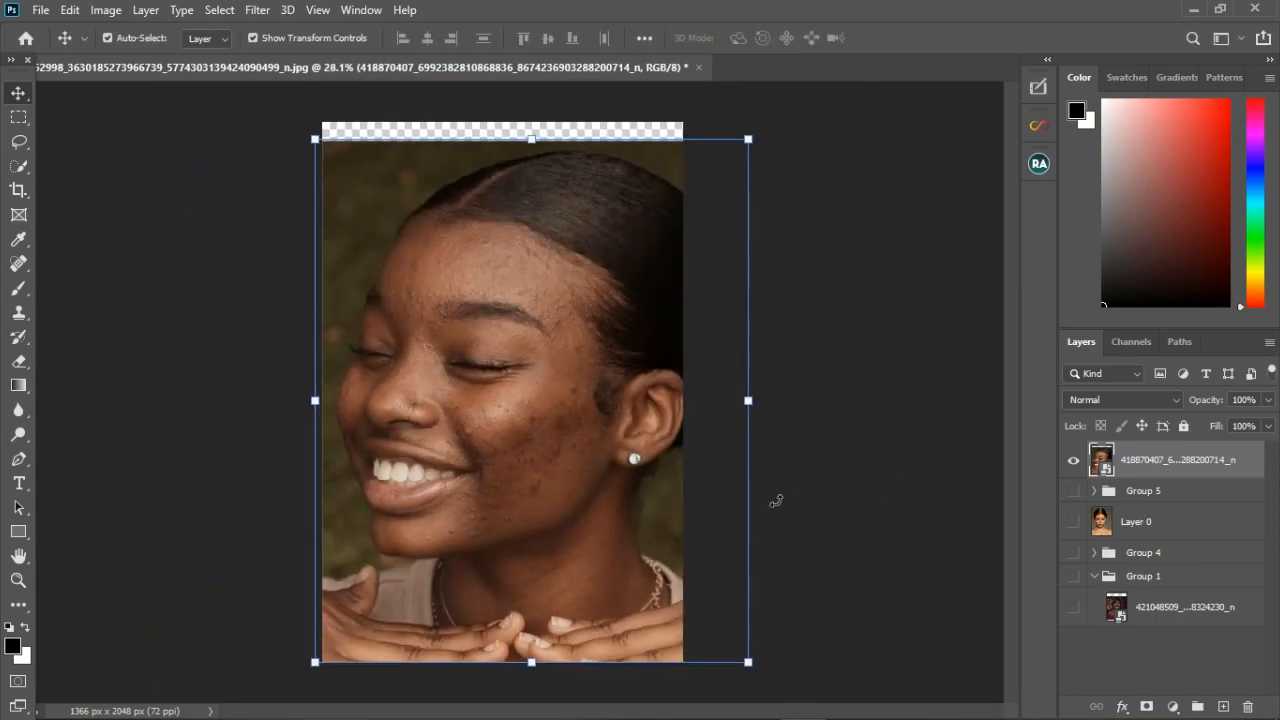
Add a Hue/Saturation adjustment layer above the photo, target the Reds from the hand's skin, and set their hue to +180
{"action": "left_click", "coordinate": [1176, 708]}
{"action": "left_click", "coordinate": [1177, 711]}
{"action": "left_click", "coordinate": [1175, 707]}
{"action": "left_click", "coordinate": [1180, 711]}
{"action": "left_click", "coordinate": [1175, 707]}
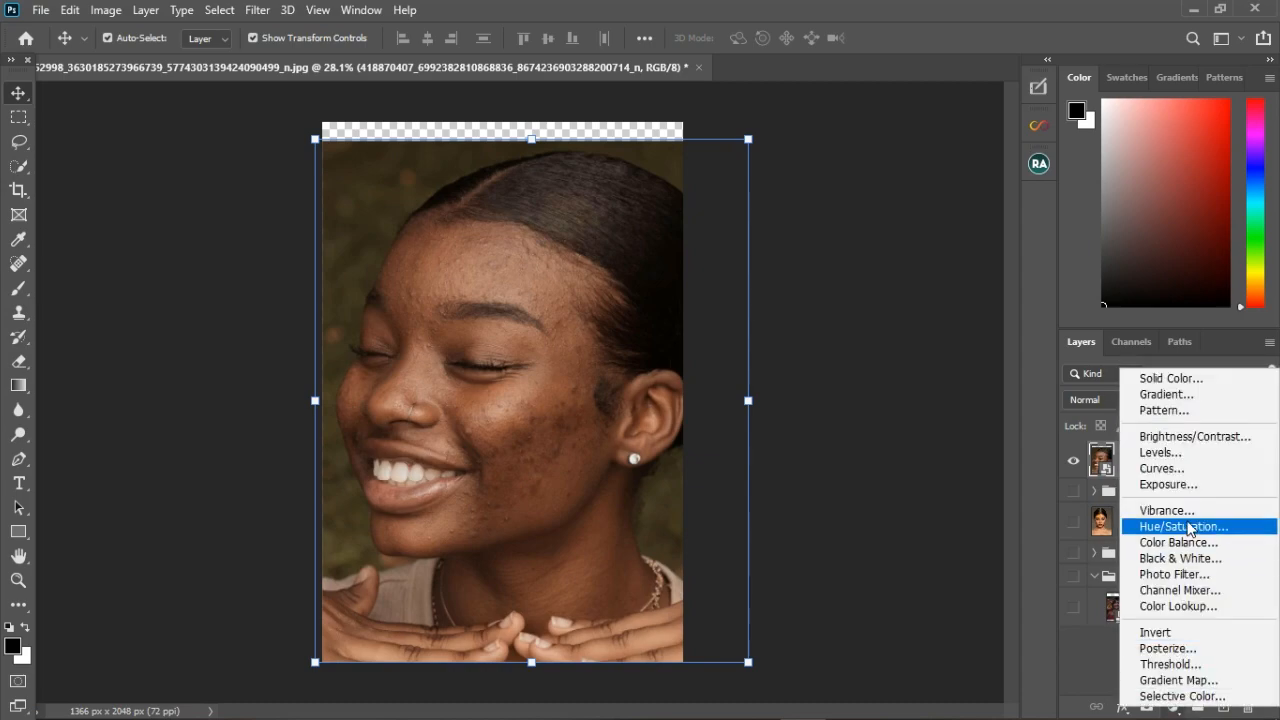
{"action": "left_click", "coordinate": [1163, 366]}
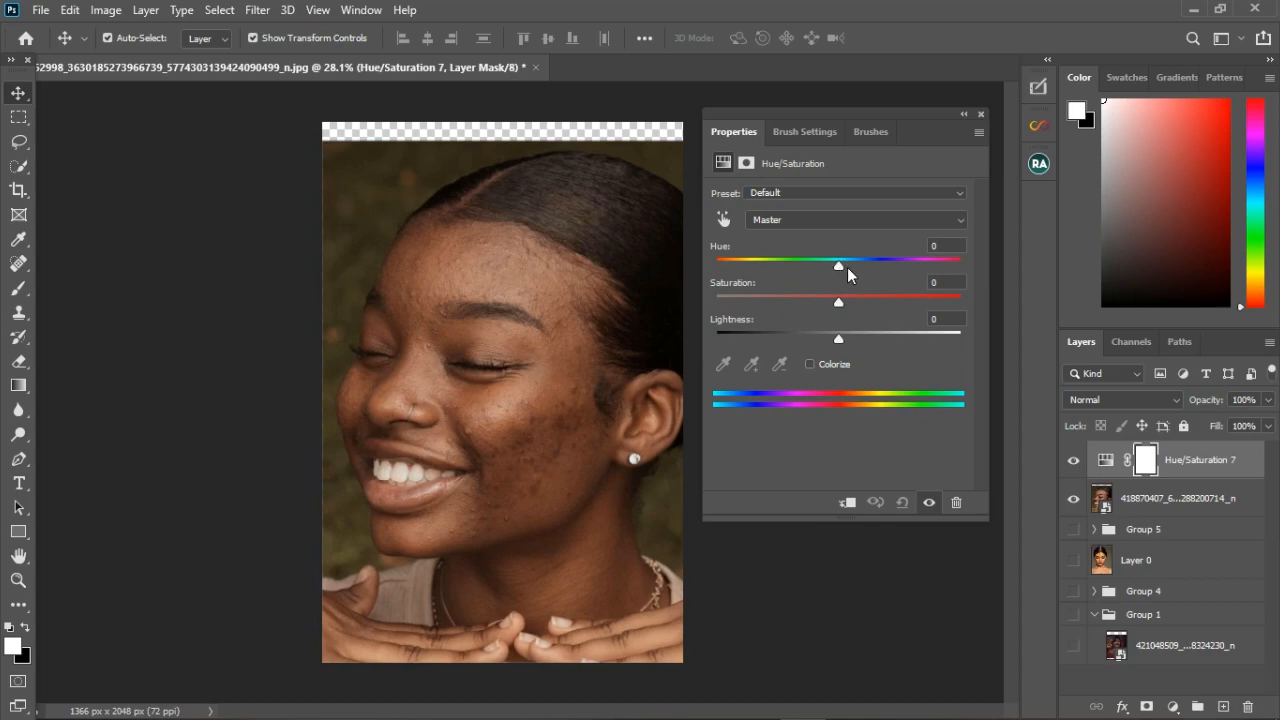
{"action": "left_click", "coordinate": [723, 219]}
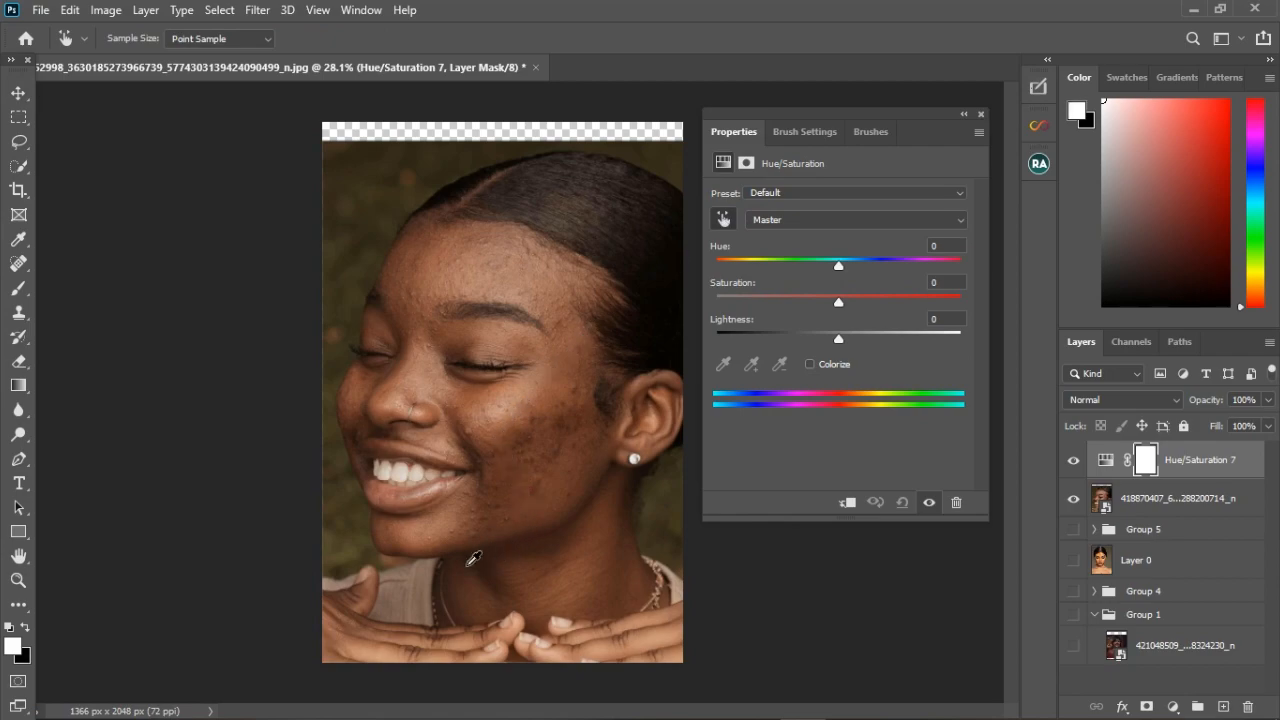
{"action": "left_click", "coordinate": [372, 660]}
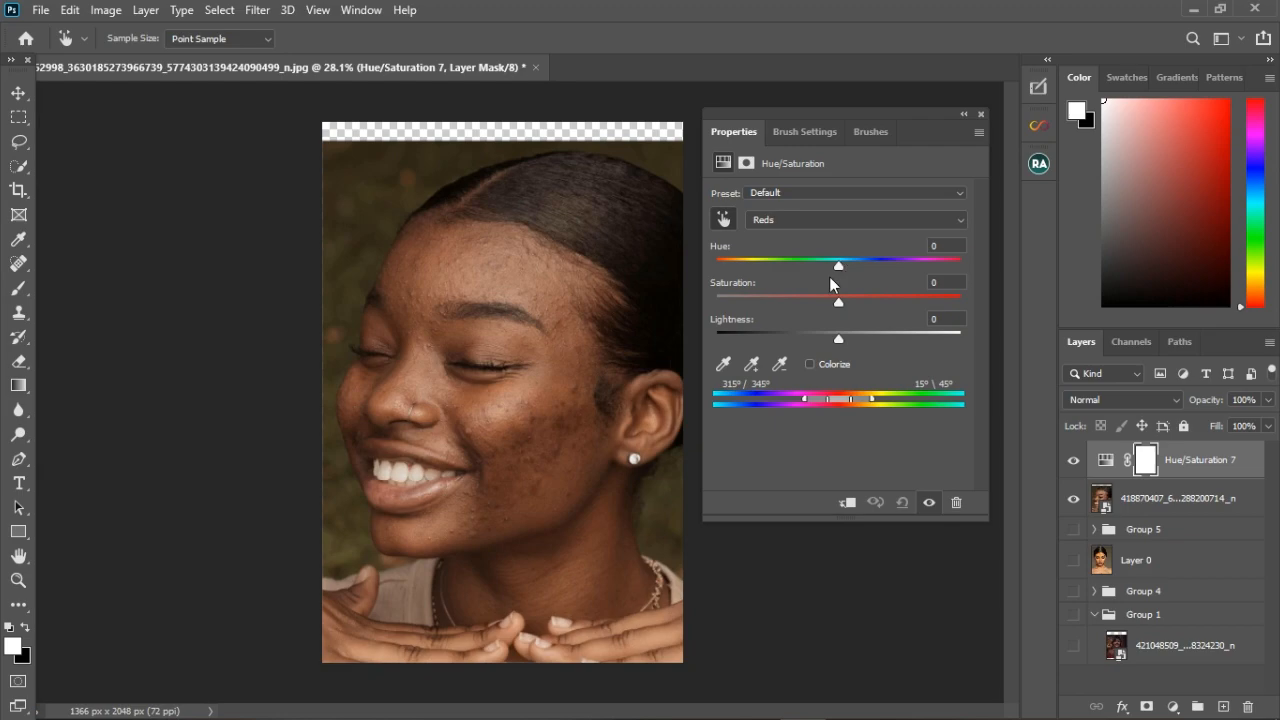
{"action": "left_click_drag", "start_coordinate": [838, 266], "coordinate": [991, 265]}
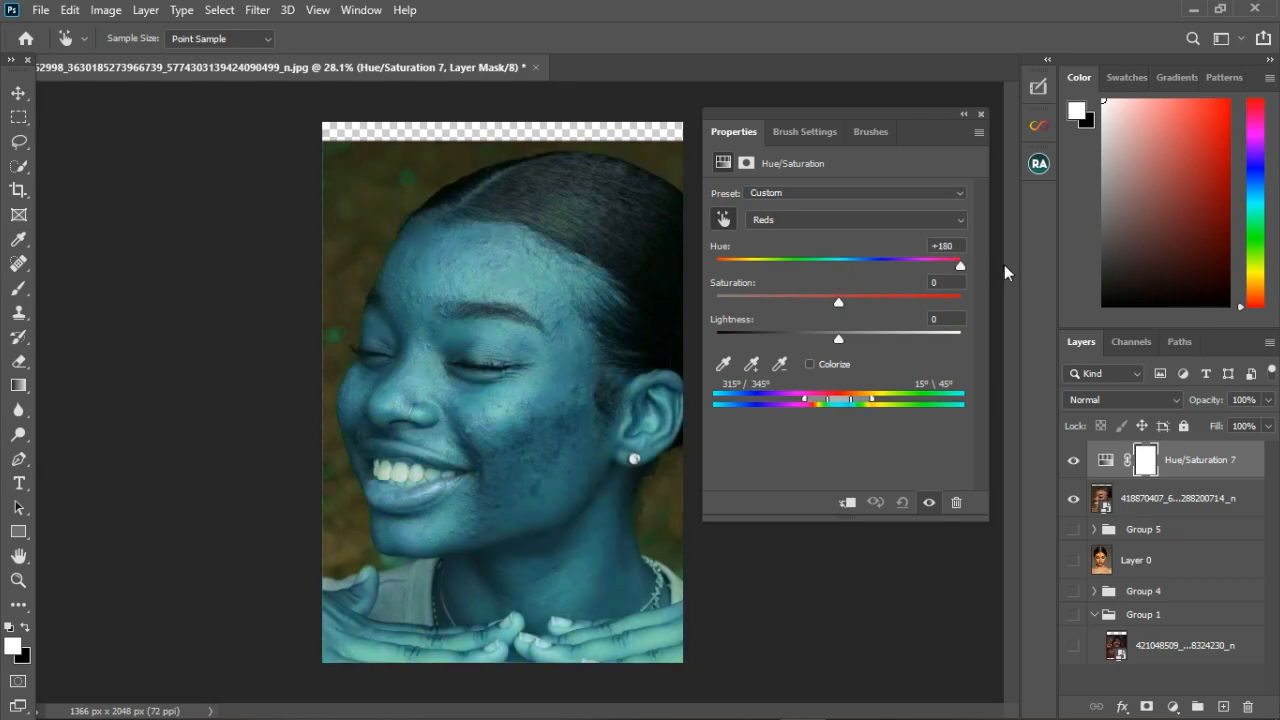
Examine the hands, neck, cheeks and forehead for differences in how the shifted Reds colour the skin
{"action": "scroll", "coordinate": [520, 620], "scroll_direction": "up", "scroll_amount": 5}
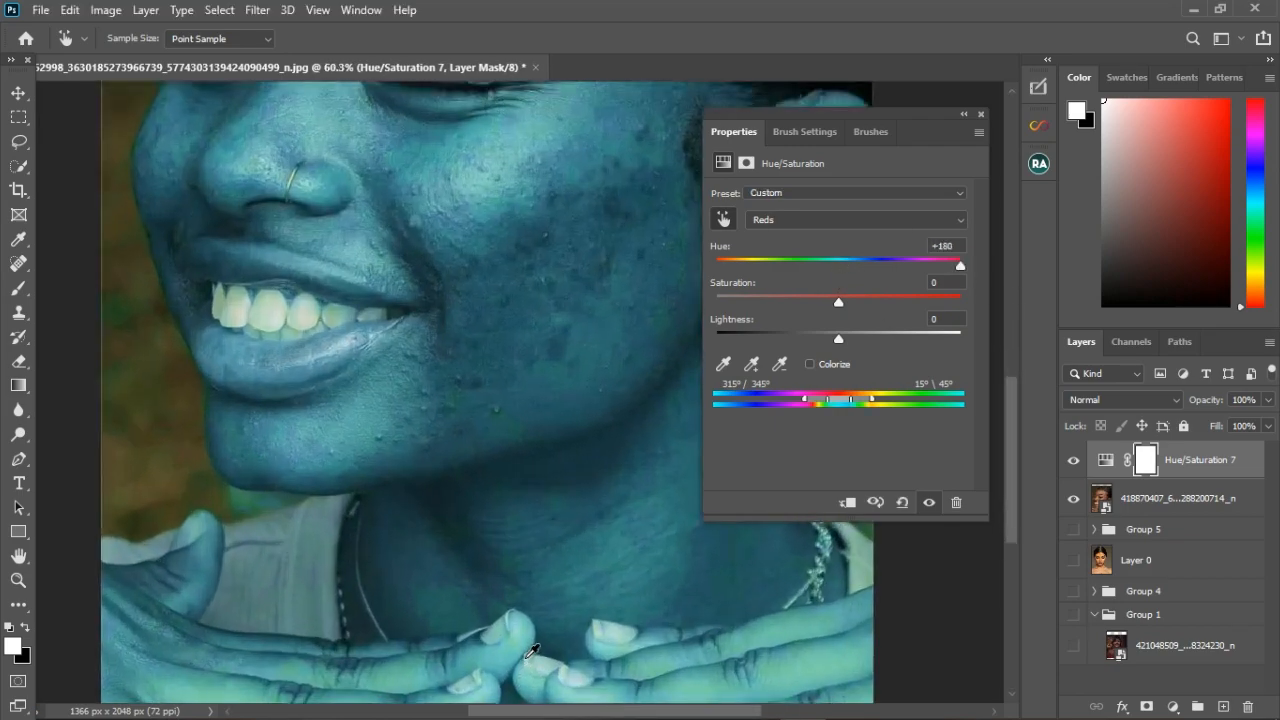
{"action": "scroll", "coordinate": [470, 281], "scroll_direction": "down", "scroll_amount": 4}
{"action": "scroll", "coordinate": [471, 548], "scroll_direction": "up", "scroll_amount": 6}
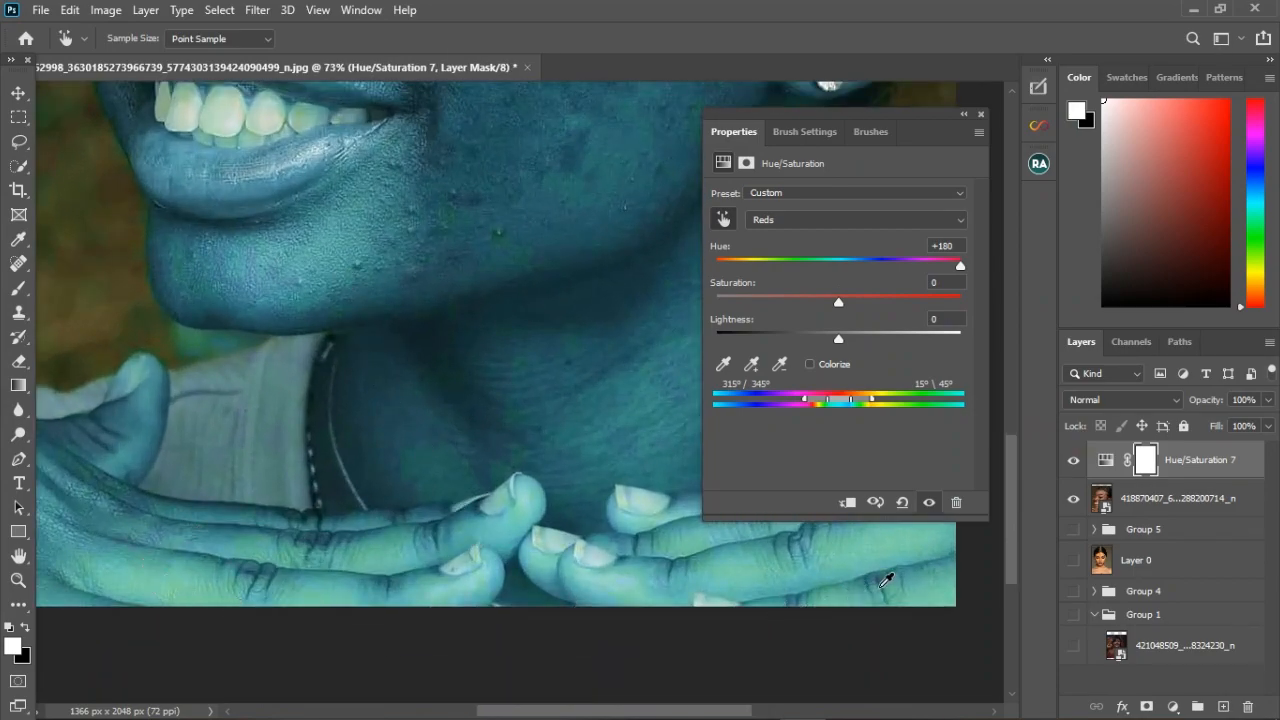
{"action": "scroll", "coordinate": [476, 478], "scroll_direction": "down", "scroll_amount": 1}
{"action": "scroll", "coordinate": [476, 478], "scroll_direction": "down", "scroll_amount": 3}
{"action": "scroll", "coordinate": [499, 402], "scroll_direction": "down", "scroll_amount": 1}
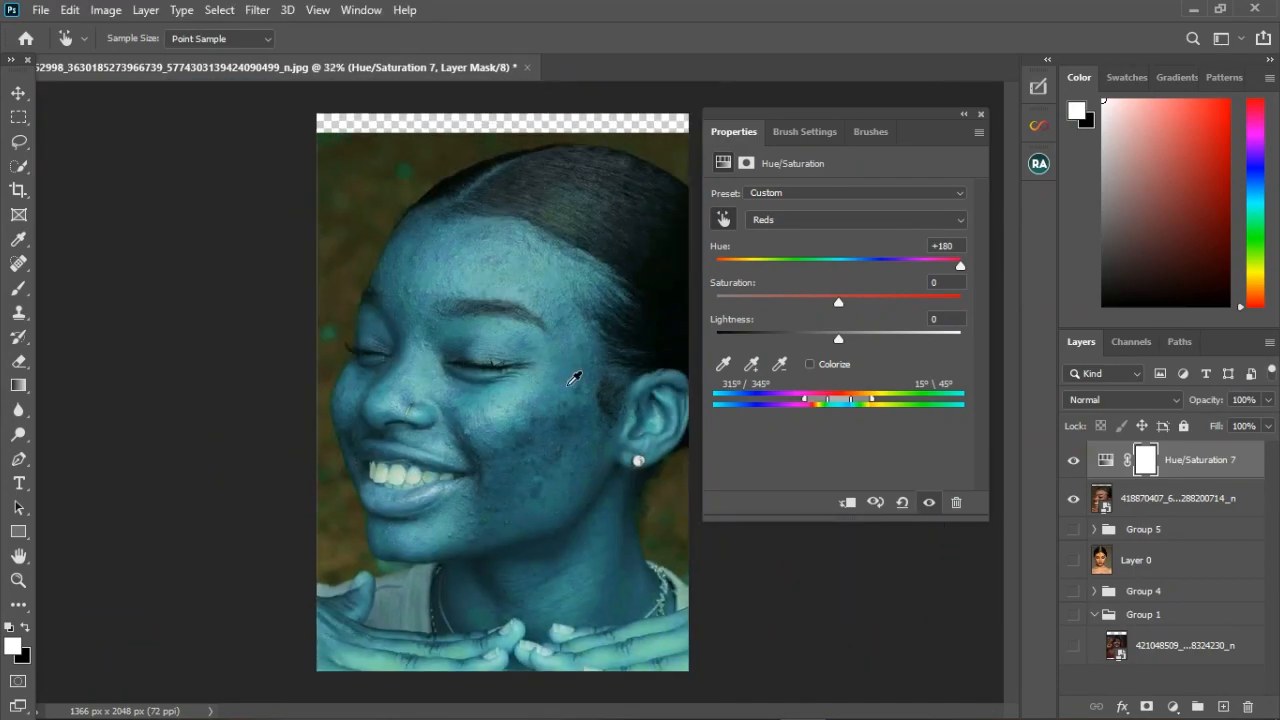
{"action": "scroll", "coordinate": [575, 377], "scroll_direction": "up", "scroll_amount": 3}
{"action": "scroll", "coordinate": [509, 266], "scroll_direction": "down", "scroll_amount": 3}
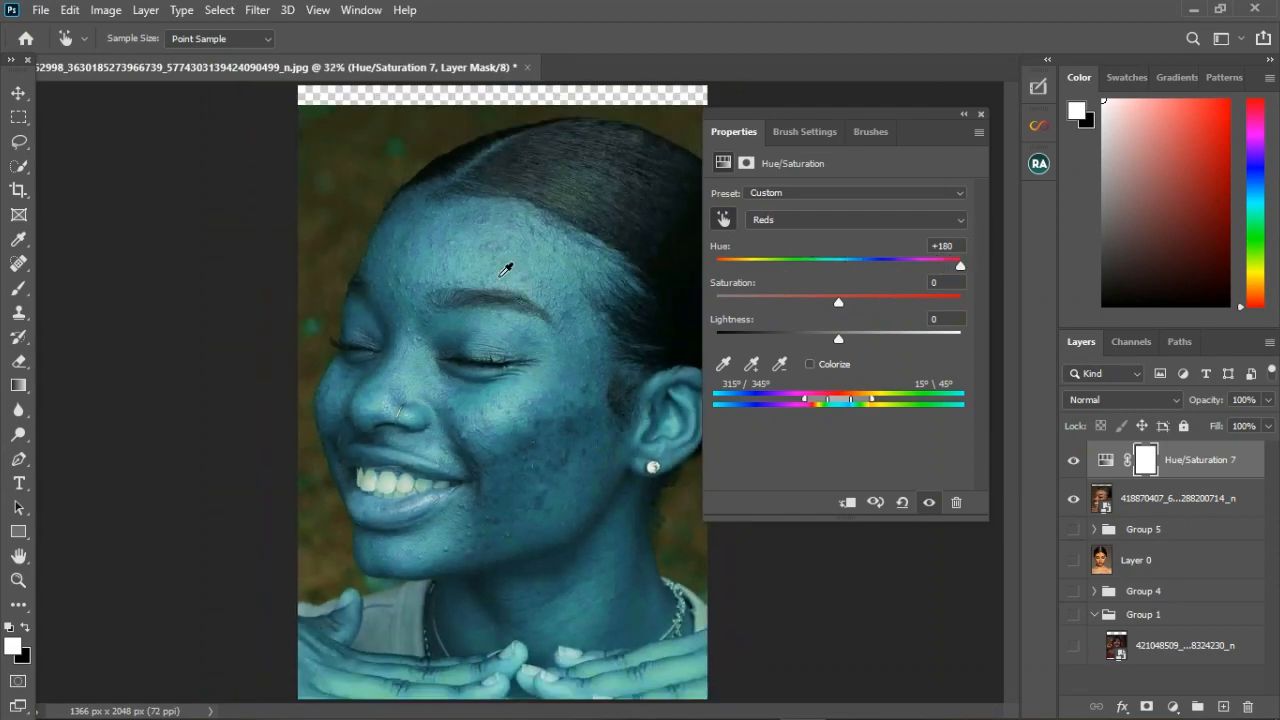
{"action": "scroll", "coordinate": [529, 409], "scroll_direction": "up", "scroll_amount": 2}
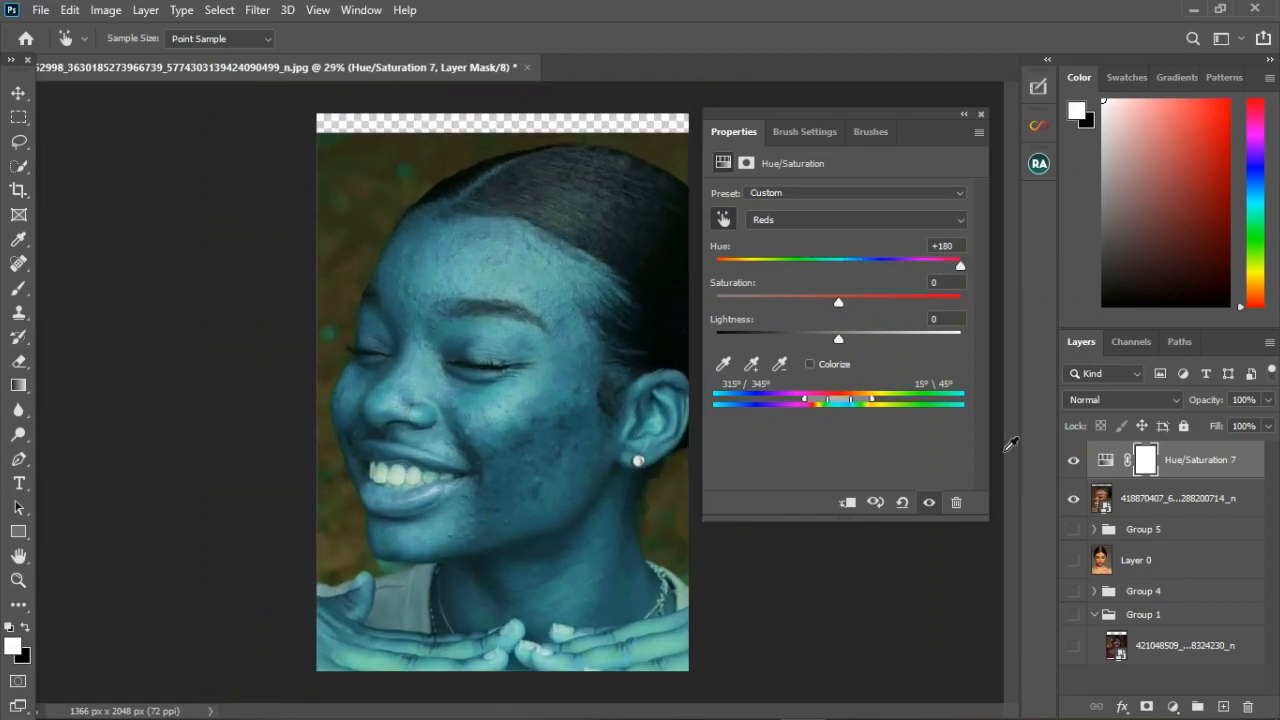
Shift the Reds colour range to 292°/323° and 352°\22° and check the affected skin on the neck and hands
{"action": "left_click_drag", "start_coordinate": [854, 399], "coordinate": [824, 403]}
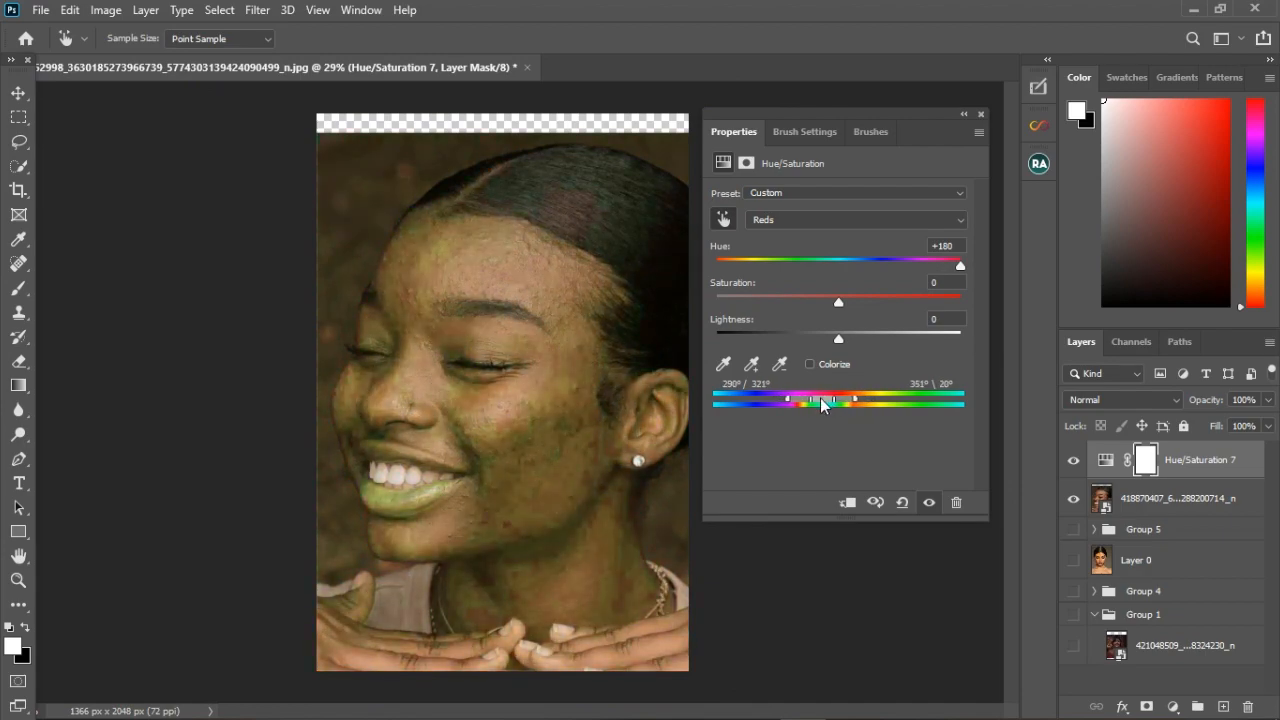
{"action": "left_click_drag", "start_coordinate": [820, 398], "coordinate": [821, 398]}
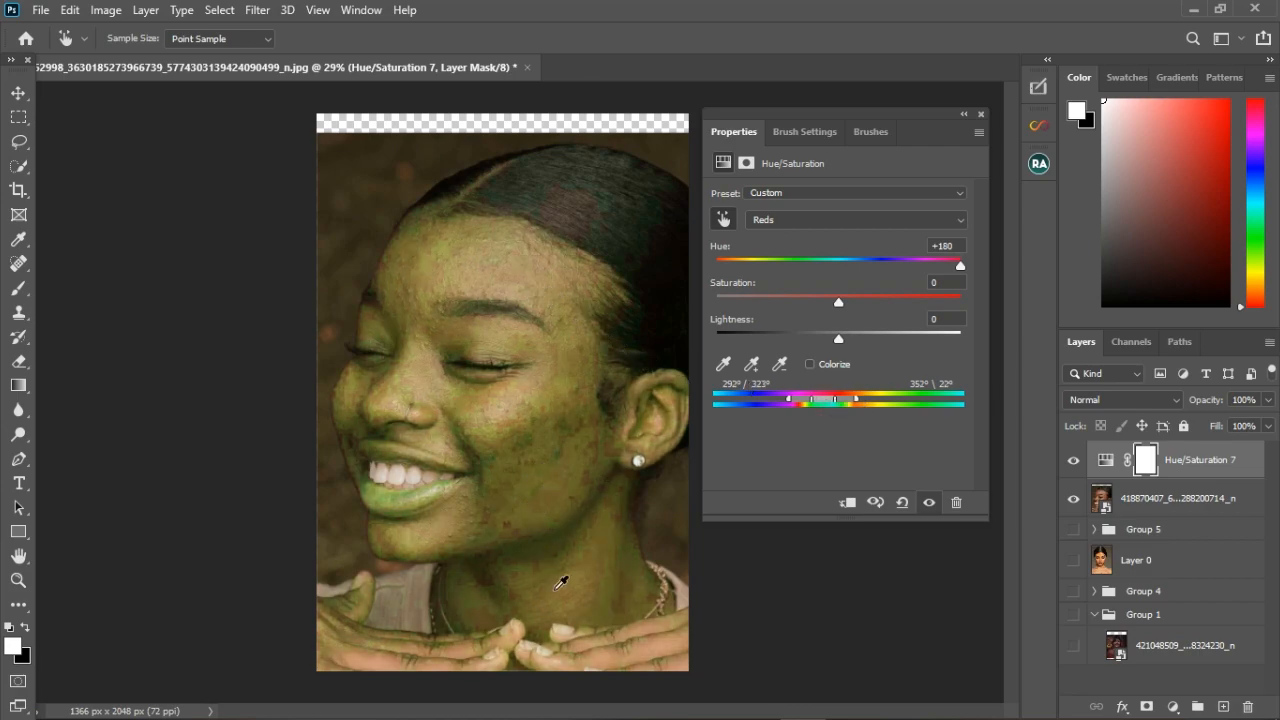
{"action": "scroll", "coordinate": [616, 692], "scroll_direction": "up", "scroll_amount": 9}
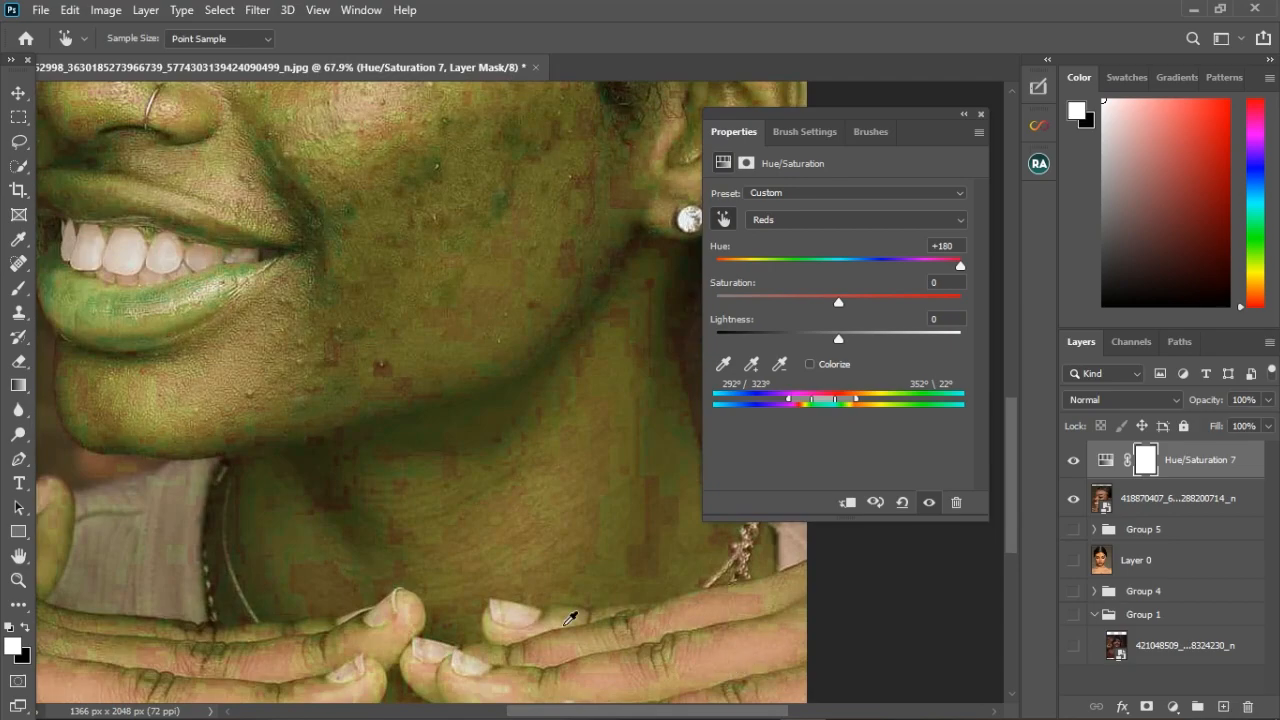
Set the Reds hue to +29 on the photo's Hue/Saturation layer
{"action": "scroll", "coordinate": [570, 620], "scroll_direction": "down", "scroll_amount": 3}
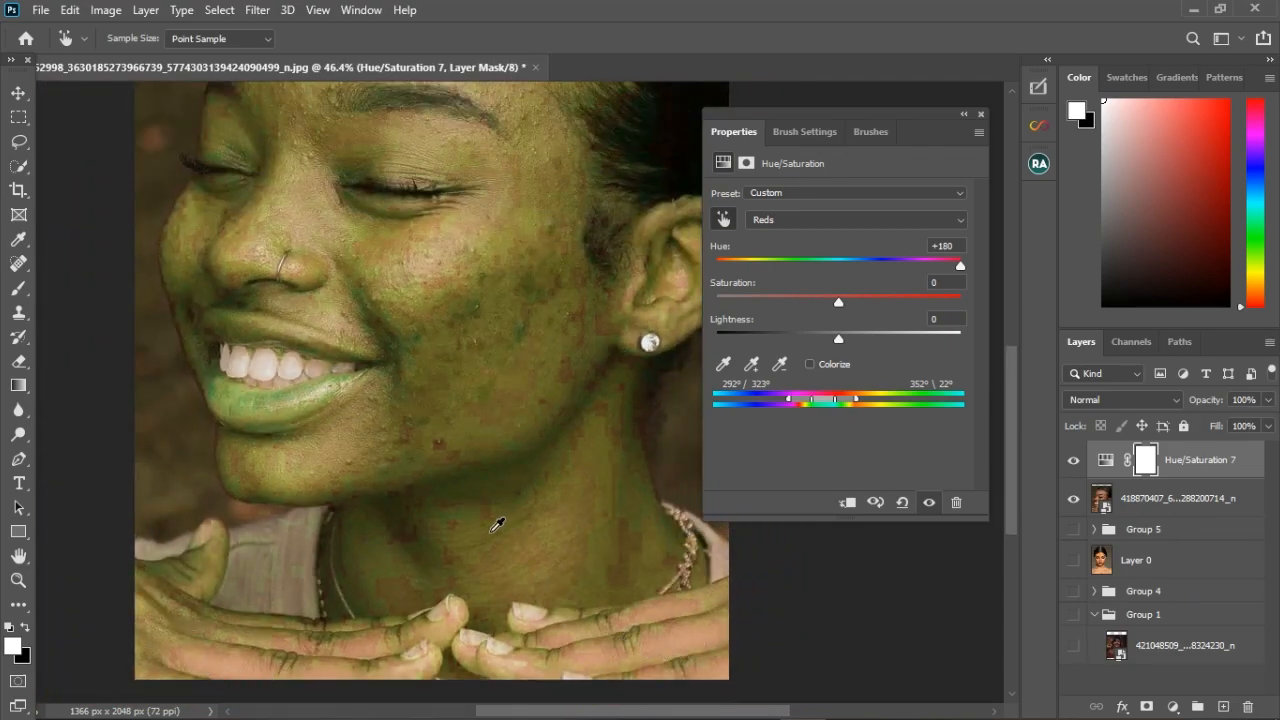
{"action": "scroll", "coordinate": [466, 543], "scroll_direction": "down", "scroll_amount": 1}
{"action": "scroll", "coordinate": [465, 360], "scroll_direction": "down", "scroll_amount": 2}
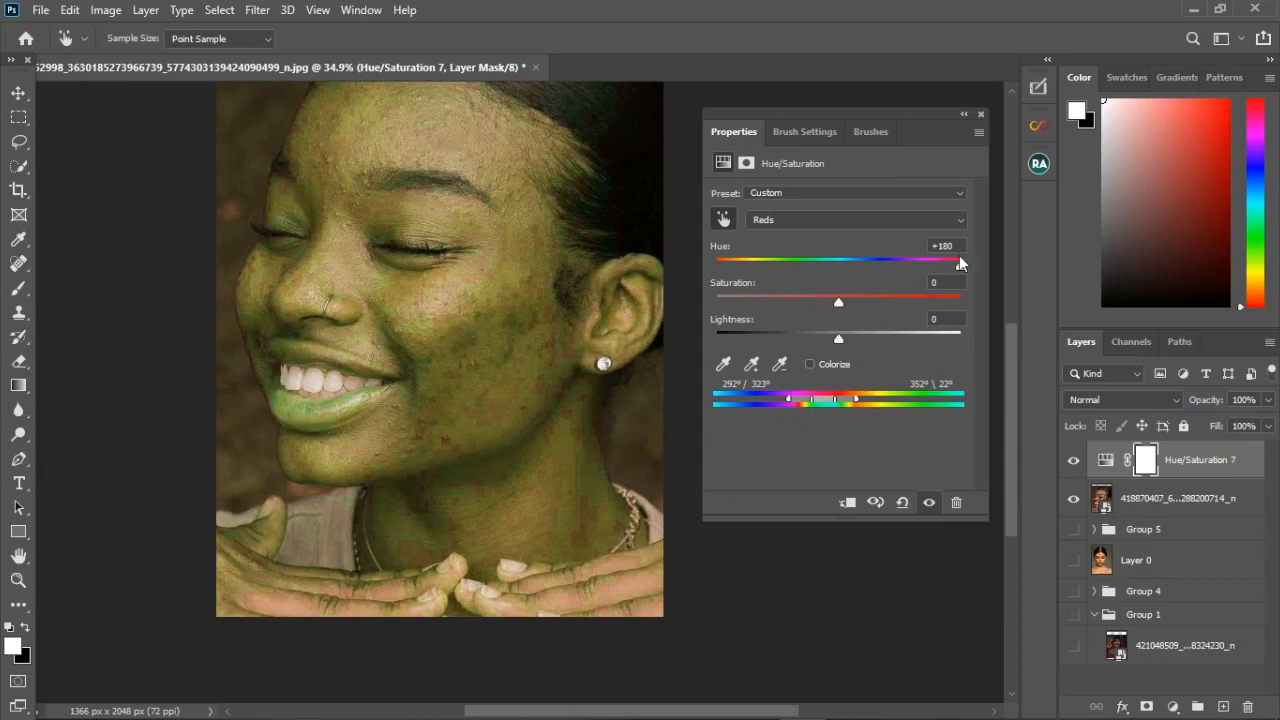
{"action": "left_click_drag", "start_coordinate": [947, 267], "coordinate": [876, 265]}
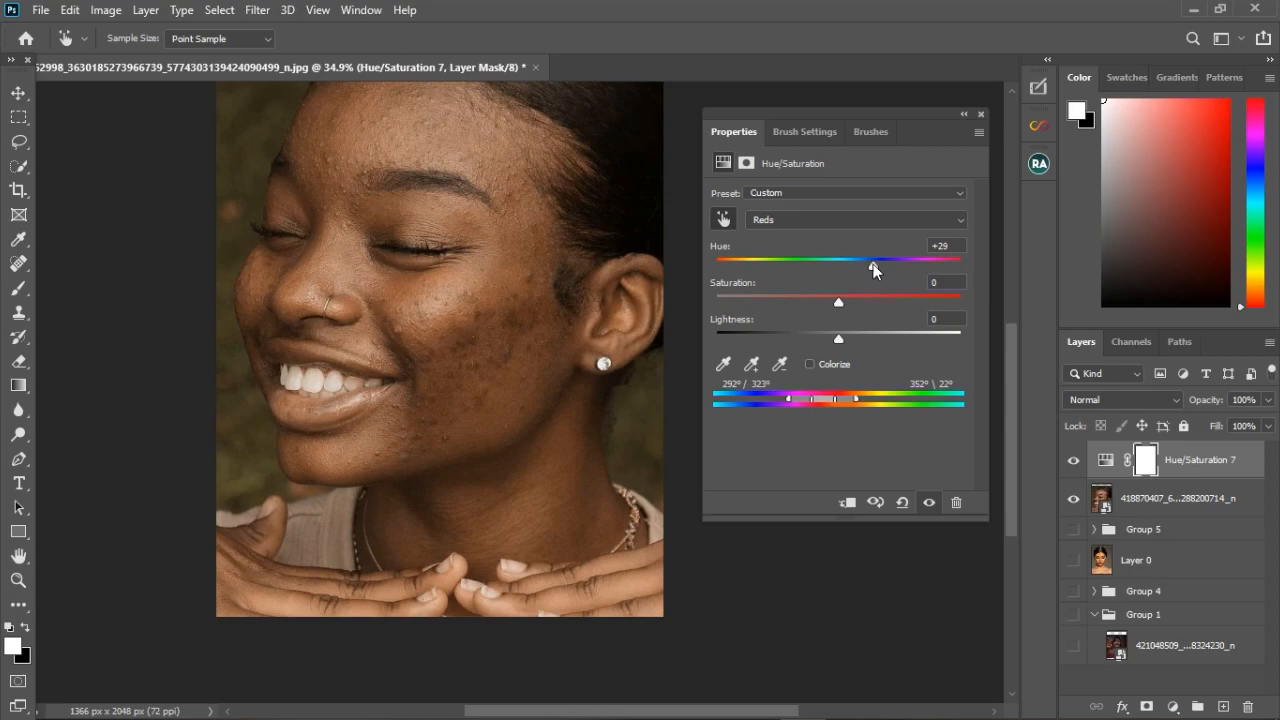
Set the Reds hue to +30 and compare the photo with and without the Hue/Saturation adjustment
{"action": "left_click_drag", "start_coordinate": [873, 264], "coordinate": [873, 270]}
{"action": "scroll", "coordinate": [513, 404], "scroll_direction": "down", "scroll_amount": 3}
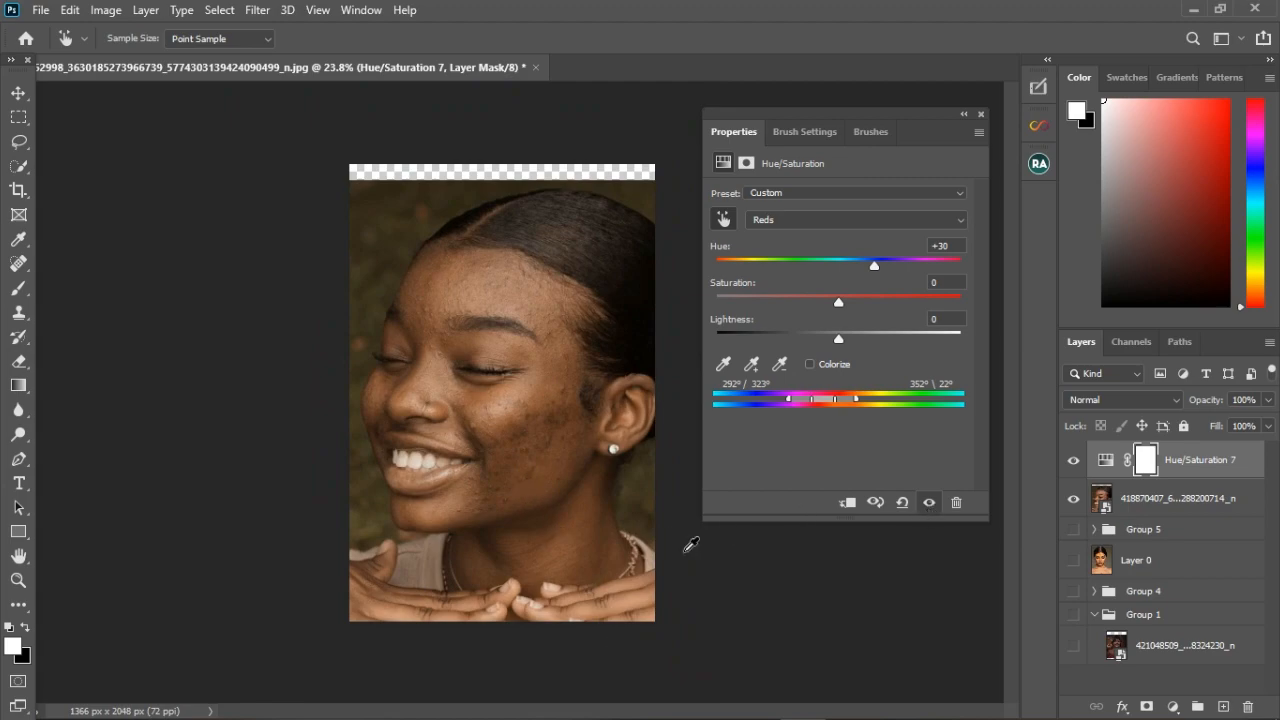
{"action": "scroll", "coordinate": [581, 591], "scroll_direction": "up", "scroll_amount": 3}
{"action": "left_click", "coordinate": [937, 510]}
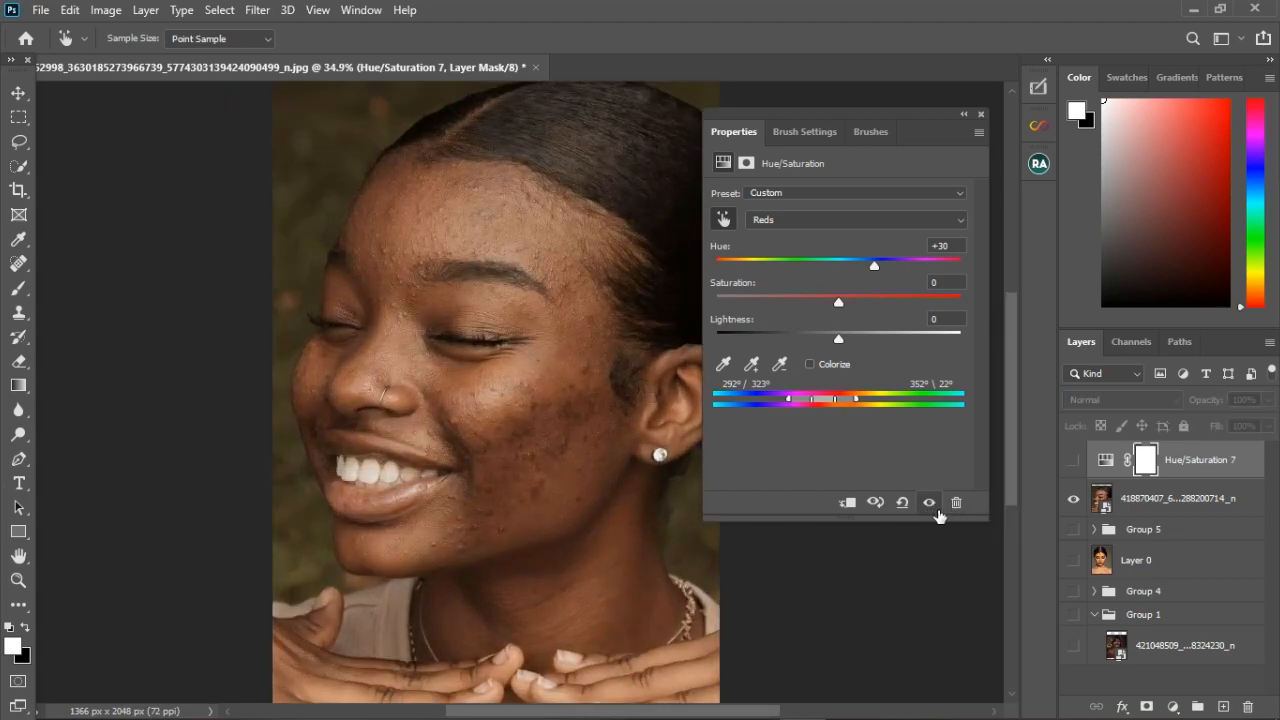
{"action": "left_click", "coordinate": [937, 510]}
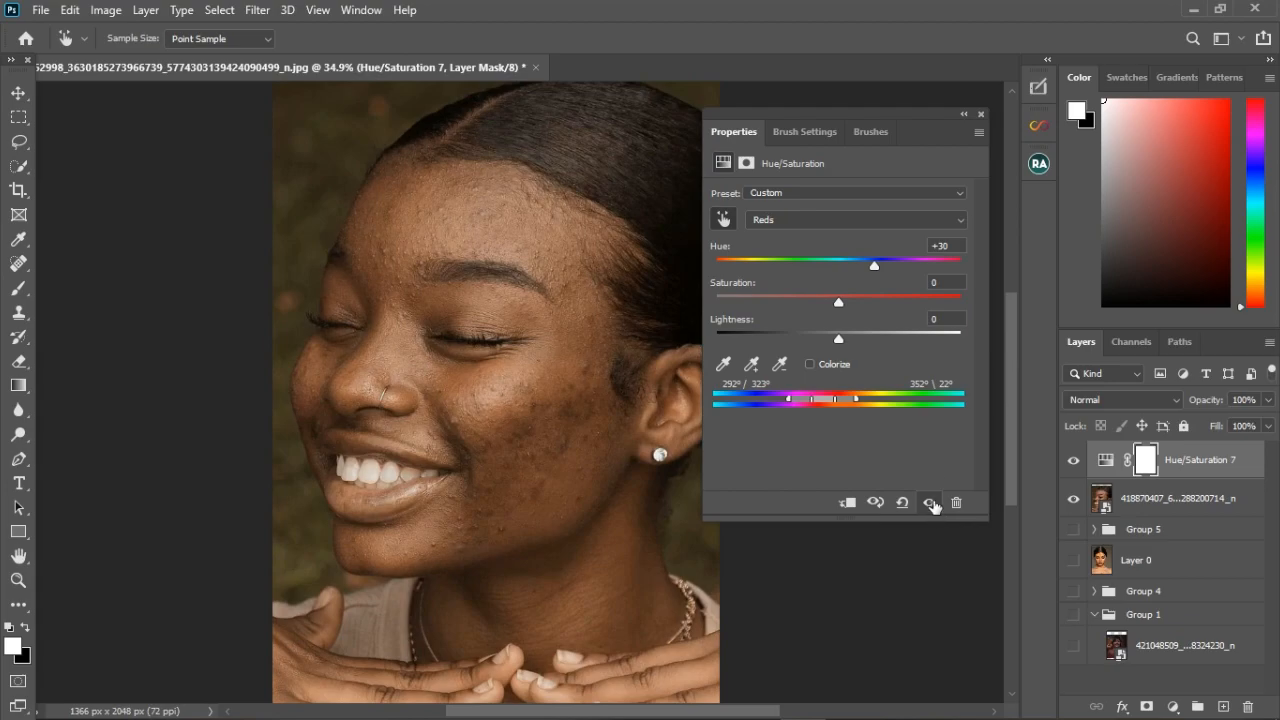
{"action": "left_click", "coordinate": [980, 116]}
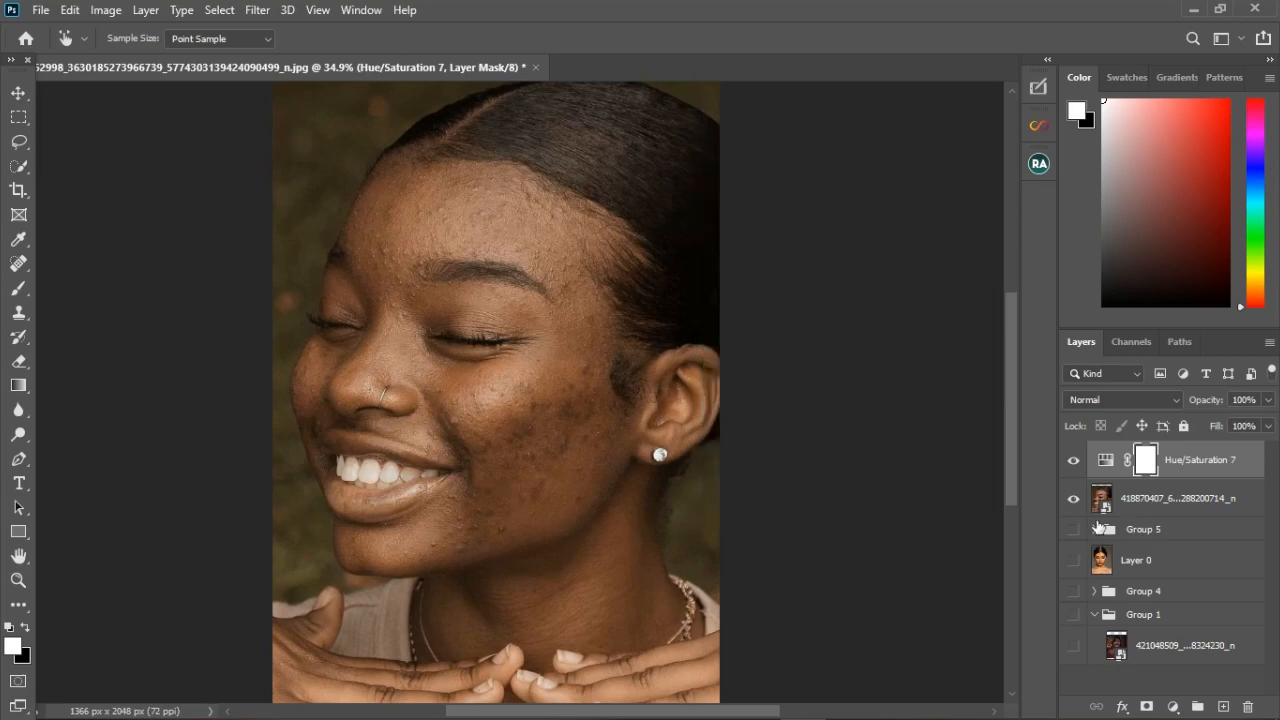
{"action": "left_click", "coordinate": [1075, 463]}
{"action": "left_click", "coordinate": [1075, 463]}
Brush black over the lips on the Hue/Saturation layer's mask to bring back their original colour, and compare the result
{"action": "left_click", "coordinate": [18, 288]}
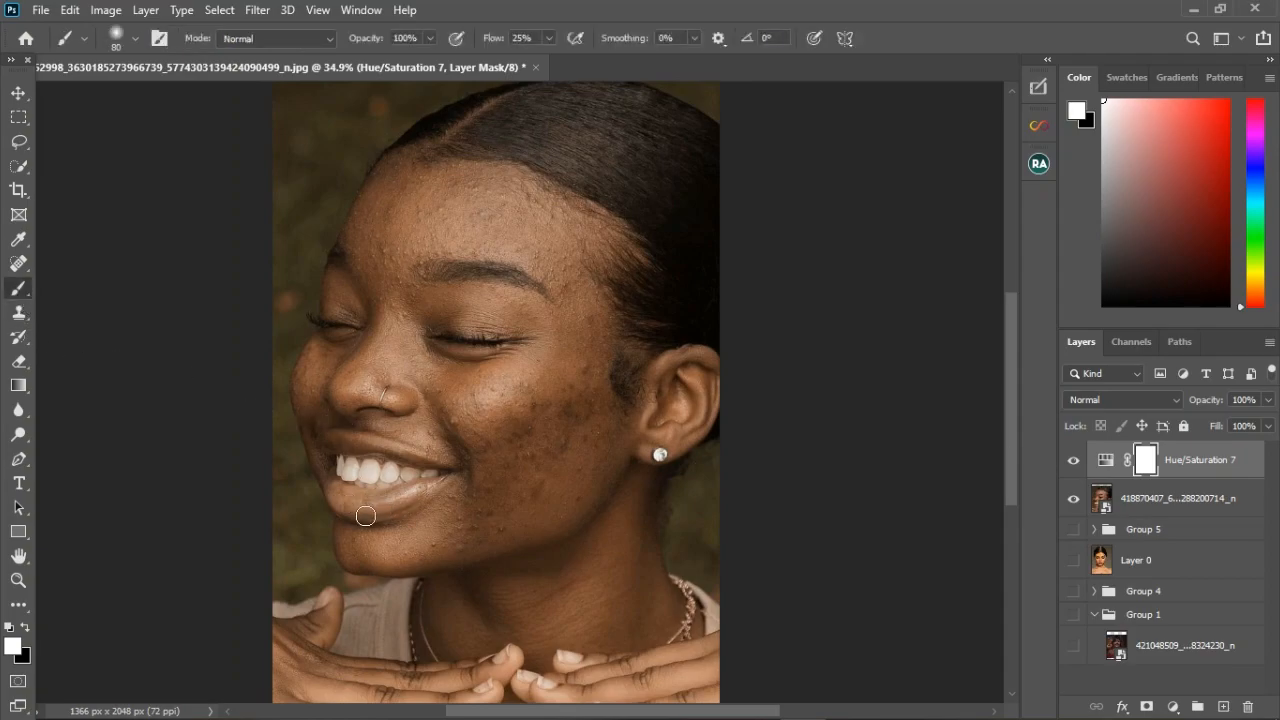
{"action": "key", "text": "x"}
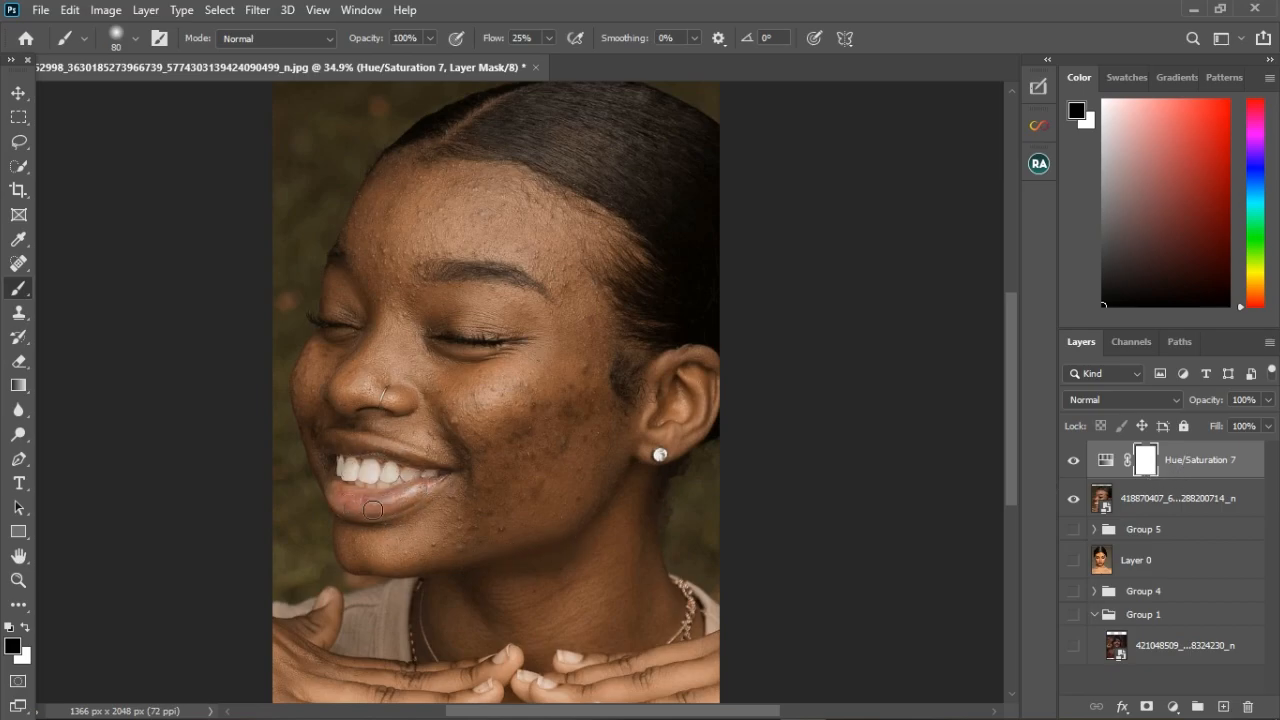
{"action": "left_click", "coordinate": [1075, 462]}
{"action": "left_click", "coordinate": [1075, 462]}
{"action": "scroll", "coordinate": [537, 538], "scroll_direction": "down", "scroll_amount": 2}
{"action": "scroll", "coordinate": [537, 560], "scroll_direction": "up", "scroll_amount": 3}
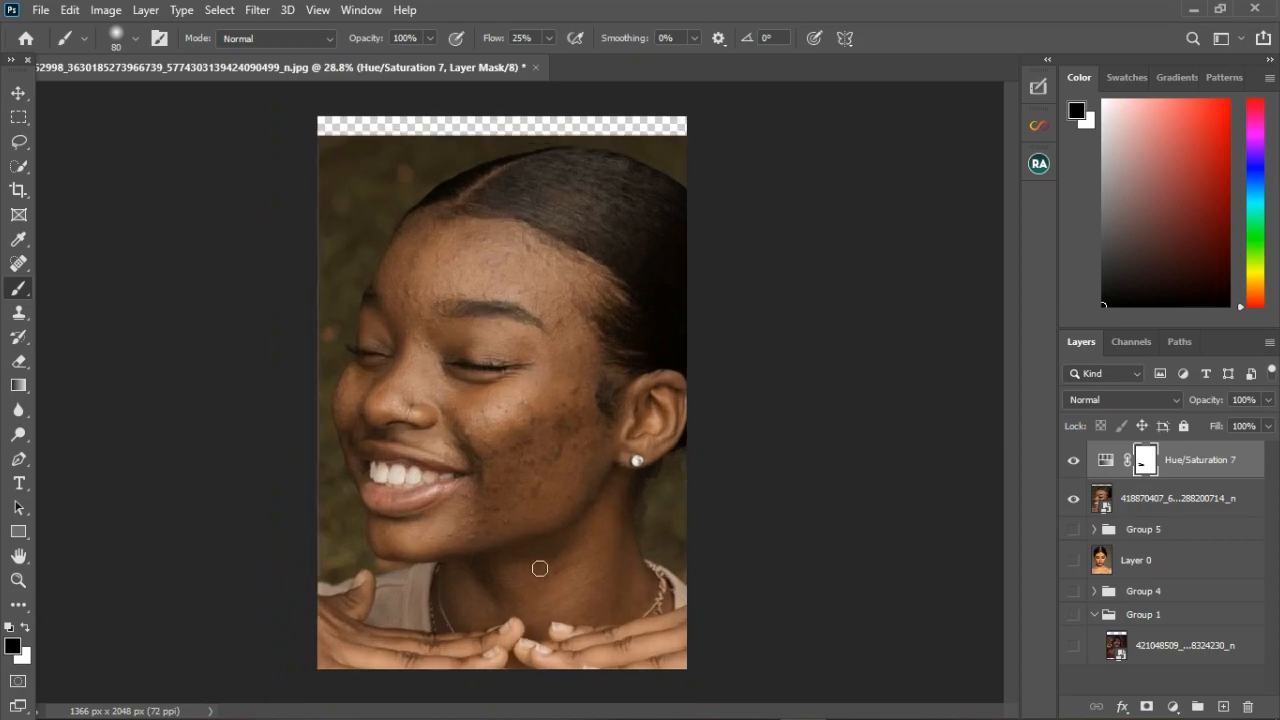
{"action": "scroll", "coordinate": [545, 568], "scroll_direction": "down", "scroll_amount": 3}
{"action": "scroll", "coordinate": [549, 571], "scroll_direction": "up", "scroll_amount": 1}
{"action": "scroll", "coordinate": [549, 571], "scroll_direction": "up", "scroll_amount": 2}
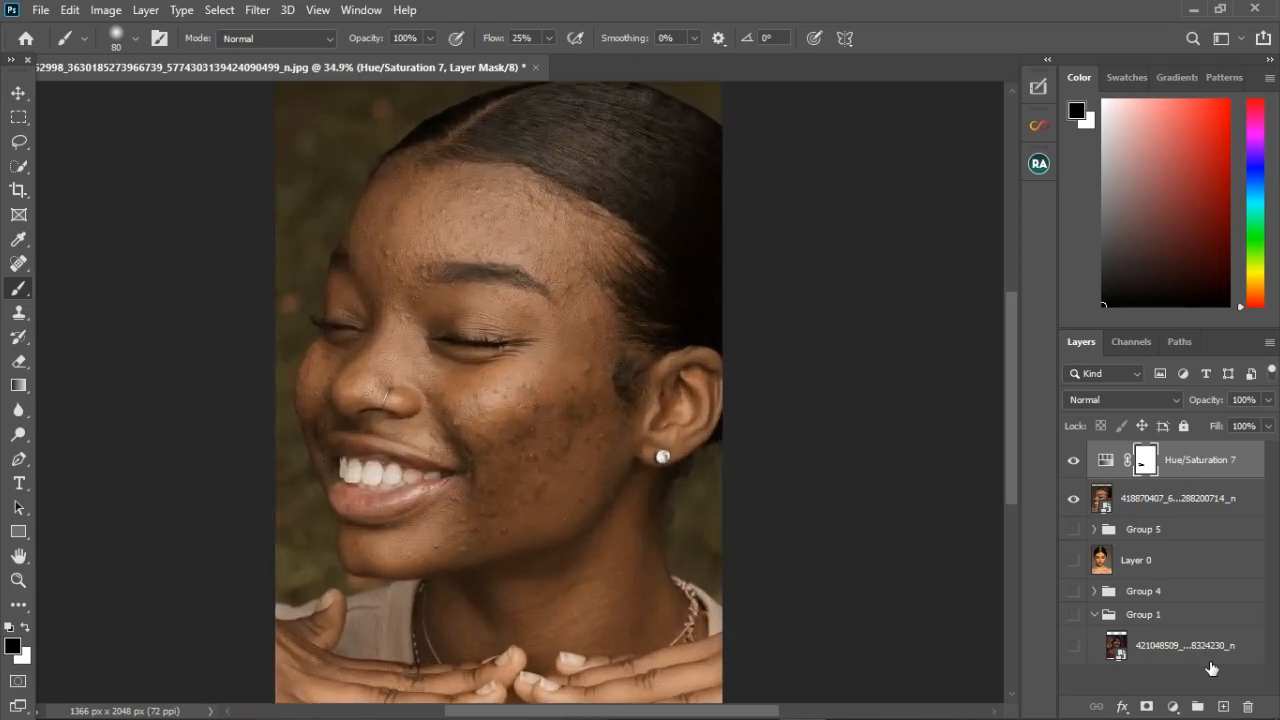
Add a Selective Color adjustment layer and try increasing the cyan in its Neutrals, resetting the adjustment
{"action": "left_click", "coordinate": [1173, 706]}
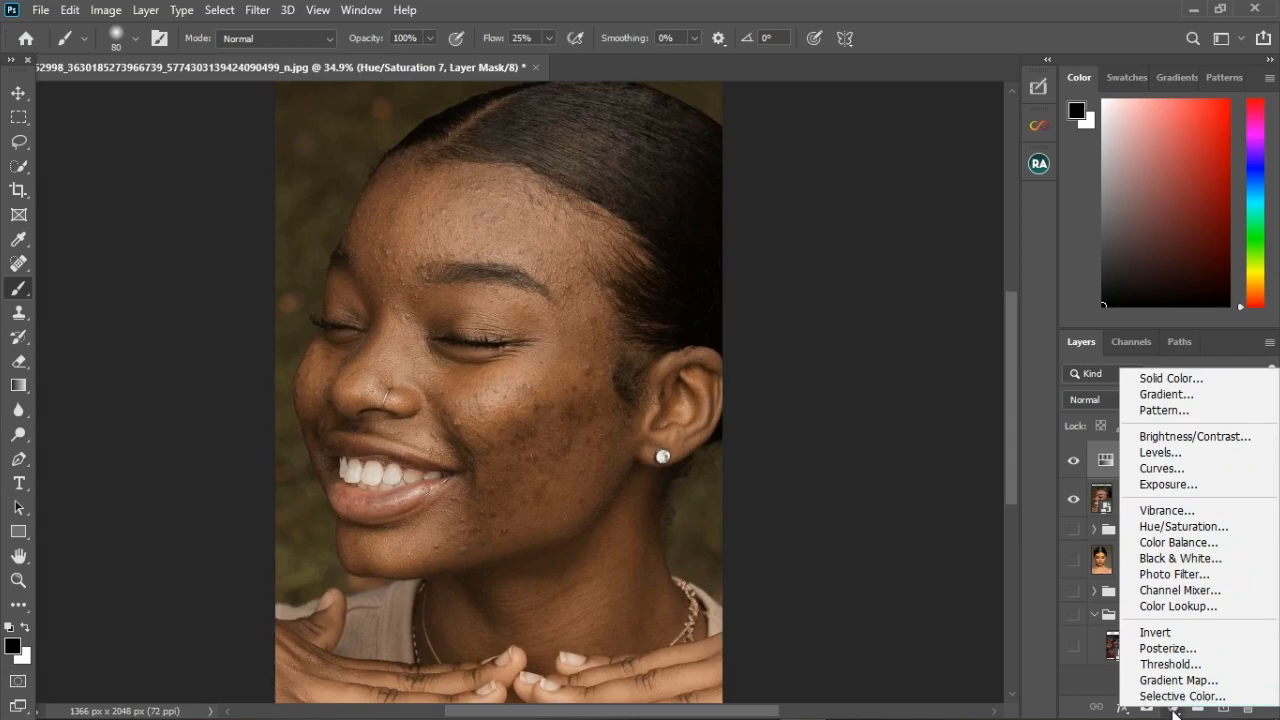
{"action": "left_click", "coordinate": [1179, 711]}
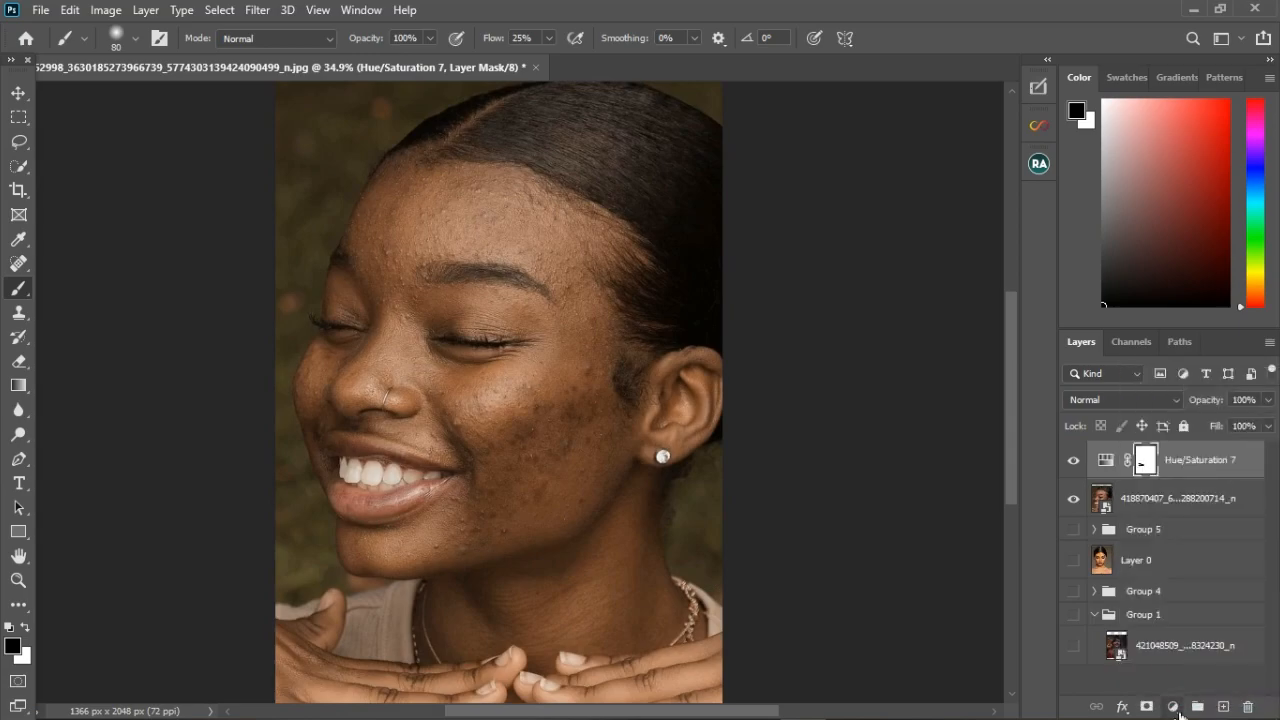
{"action": "left_click", "coordinate": [1174, 707]}
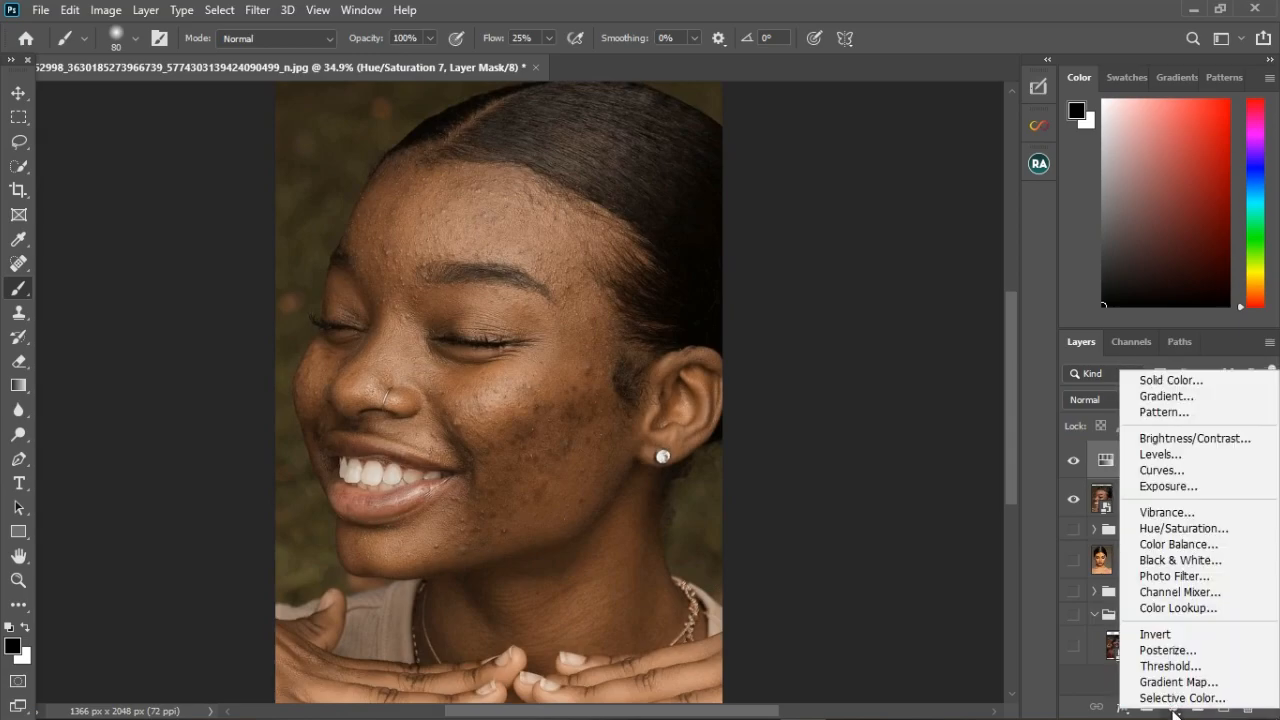
{"action": "left_click", "coordinate": [1180, 698]}
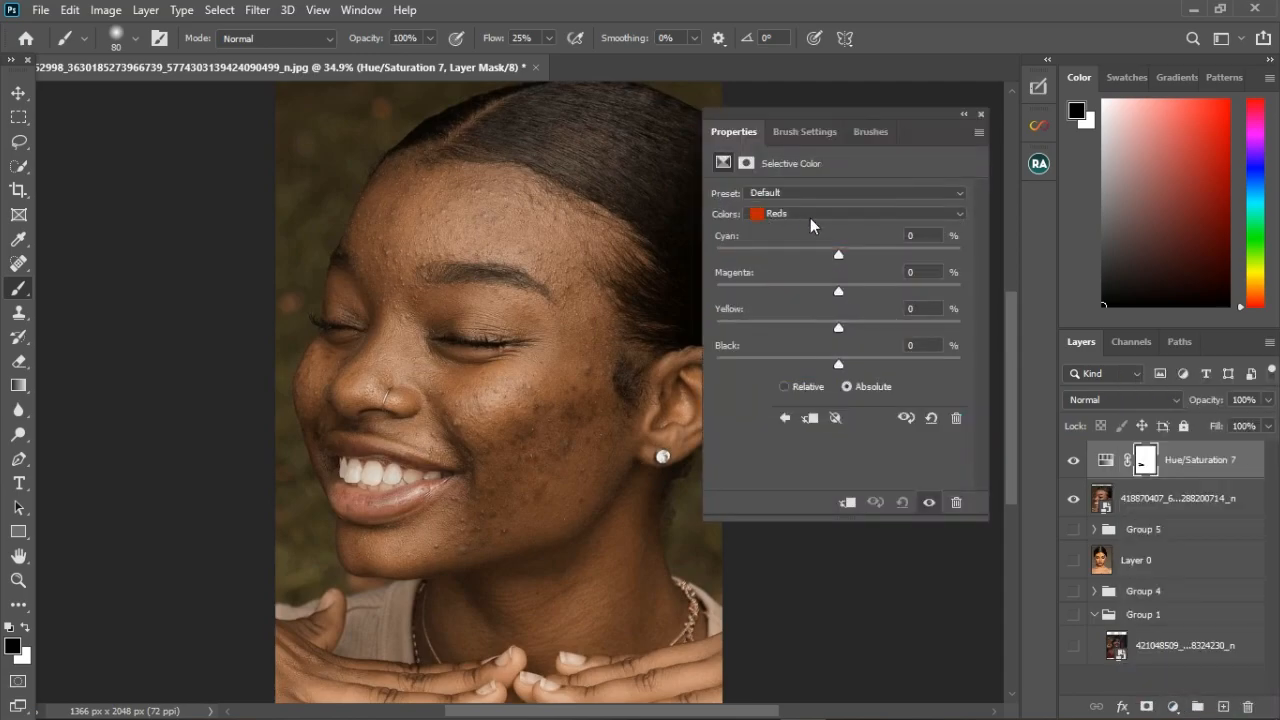
{"action": "left_click", "coordinate": [813, 216]}
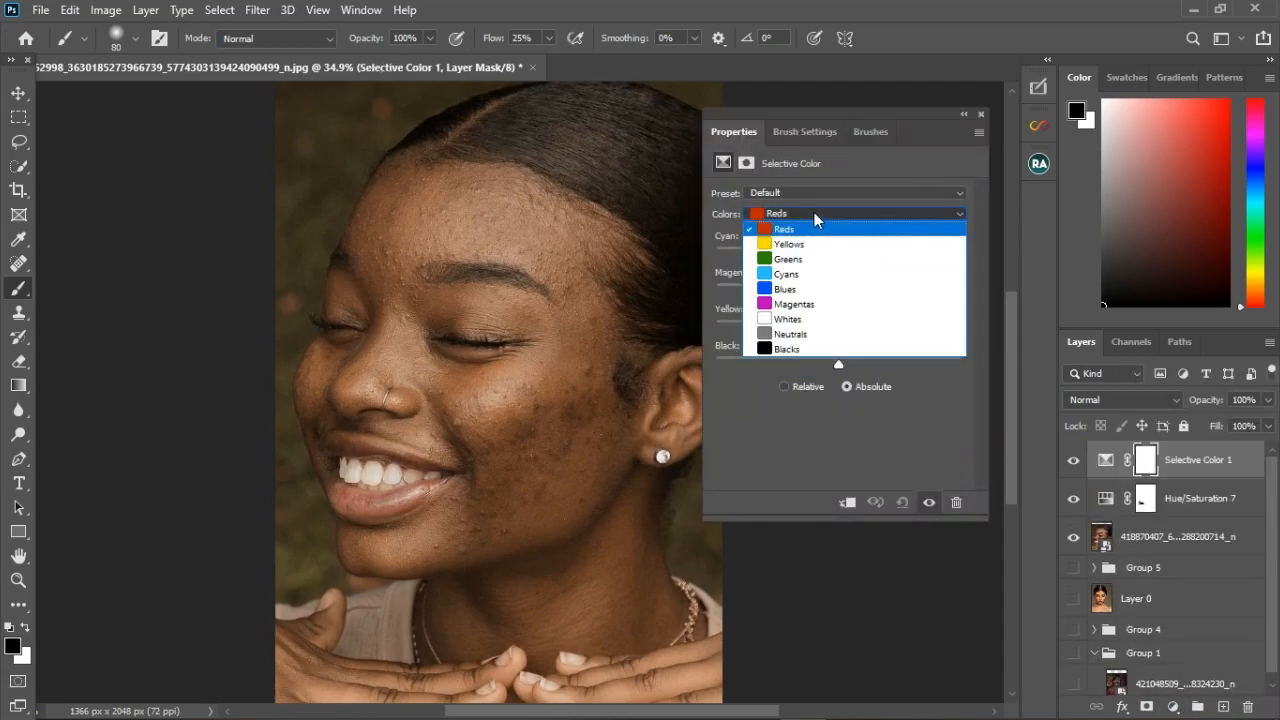
{"action": "left_click", "coordinate": [812, 337]}
{"action": "mouse_move", "coordinate": [839, 256]}
{"action": "left_mouse_down"}
{"action": "mouse_move", "coordinate": [915, 255]}
{"action": "mouse_move", "coordinate": [864, 254]}
{"action": "left_mouse_up"}
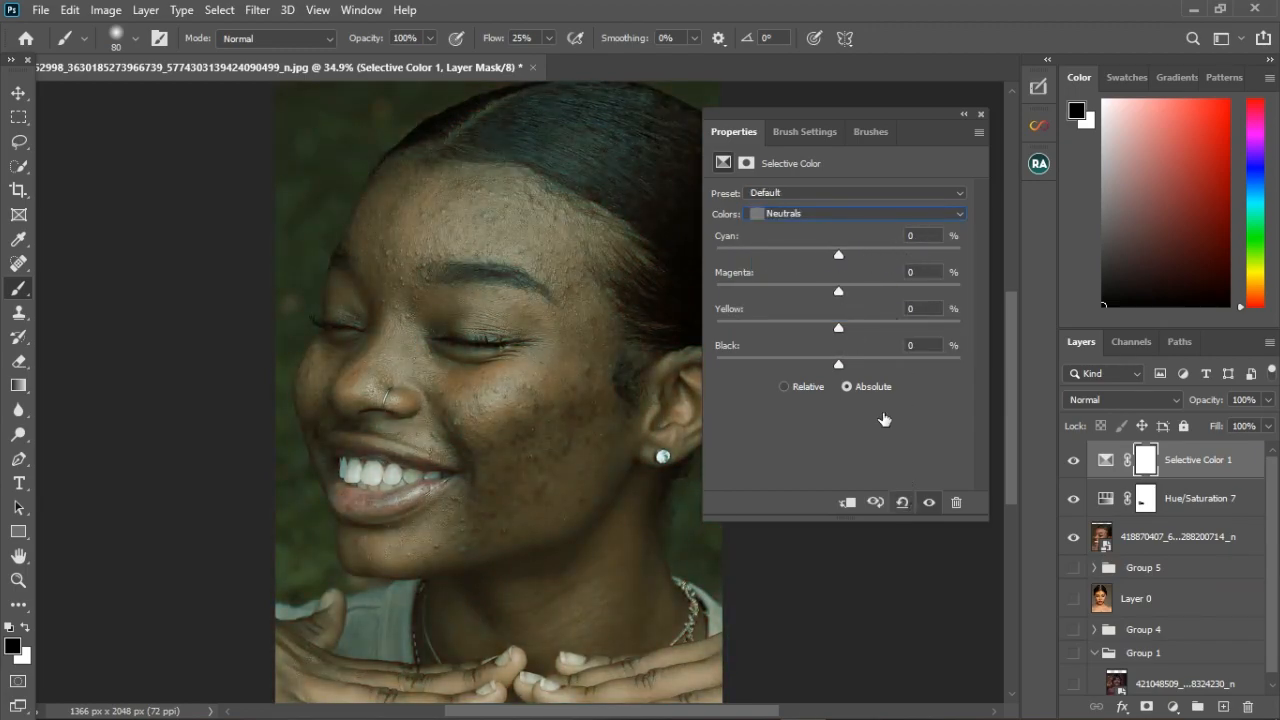
{"action": "left_click", "coordinate": [902, 502]}
Try shifting the cyan, magenta and black amounts for the Blacks in the Selective Color layer
{"action": "left_click", "coordinate": [795, 214]}
{"action": "left_click", "coordinate": [810, 340]}
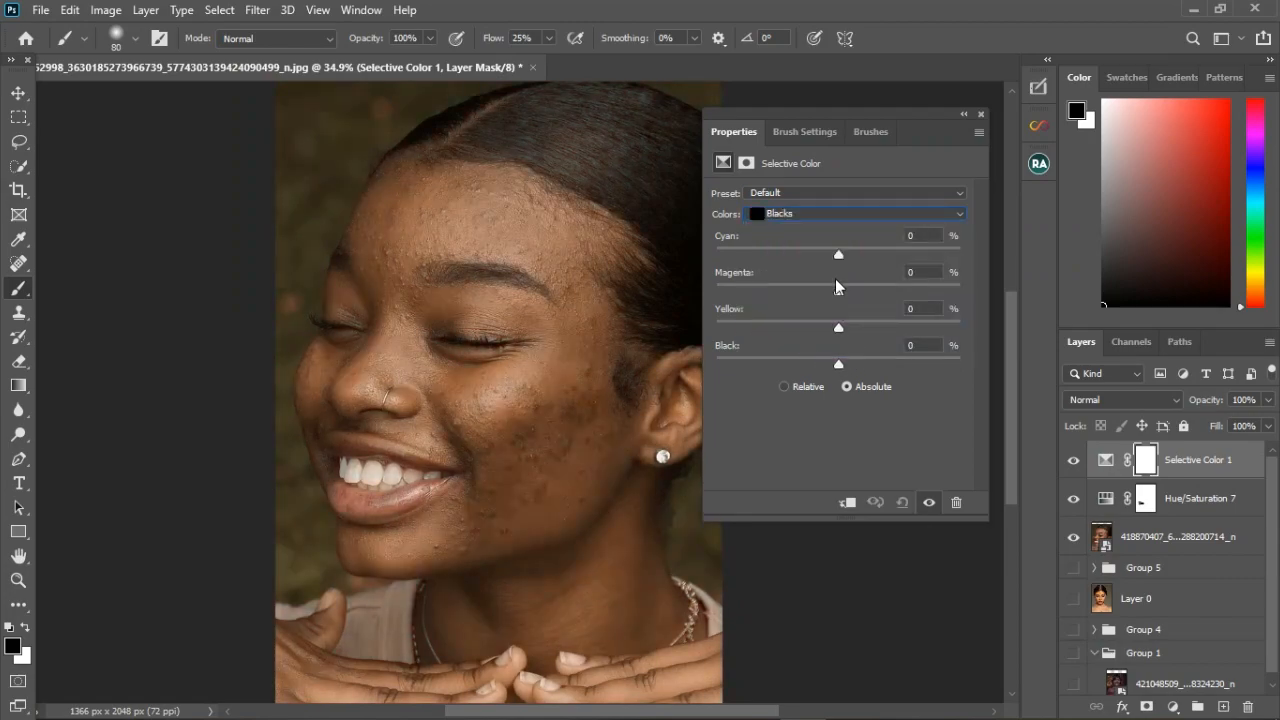
{"action": "mouse_move", "coordinate": [839, 256]}
{"action": "left_mouse_down"}
{"action": "mouse_move", "coordinate": [796, 257]}
{"action": "mouse_move", "coordinate": [844, 256]}
{"action": "left_mouse_up"}
{"action": "left_click", "coordinate": [902, 502]}
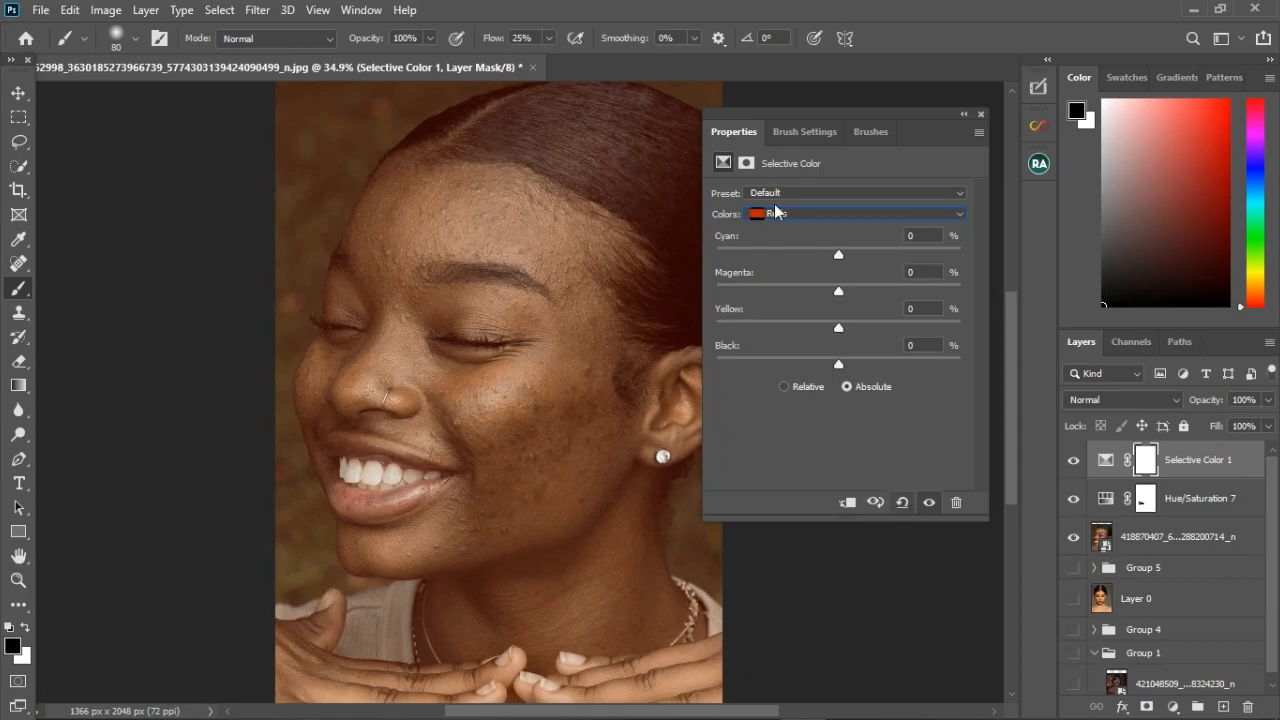
{"action": "left_click", "coordinate": [794, 212]}
{"action": "left_click", "coordinate": [813, 350]}
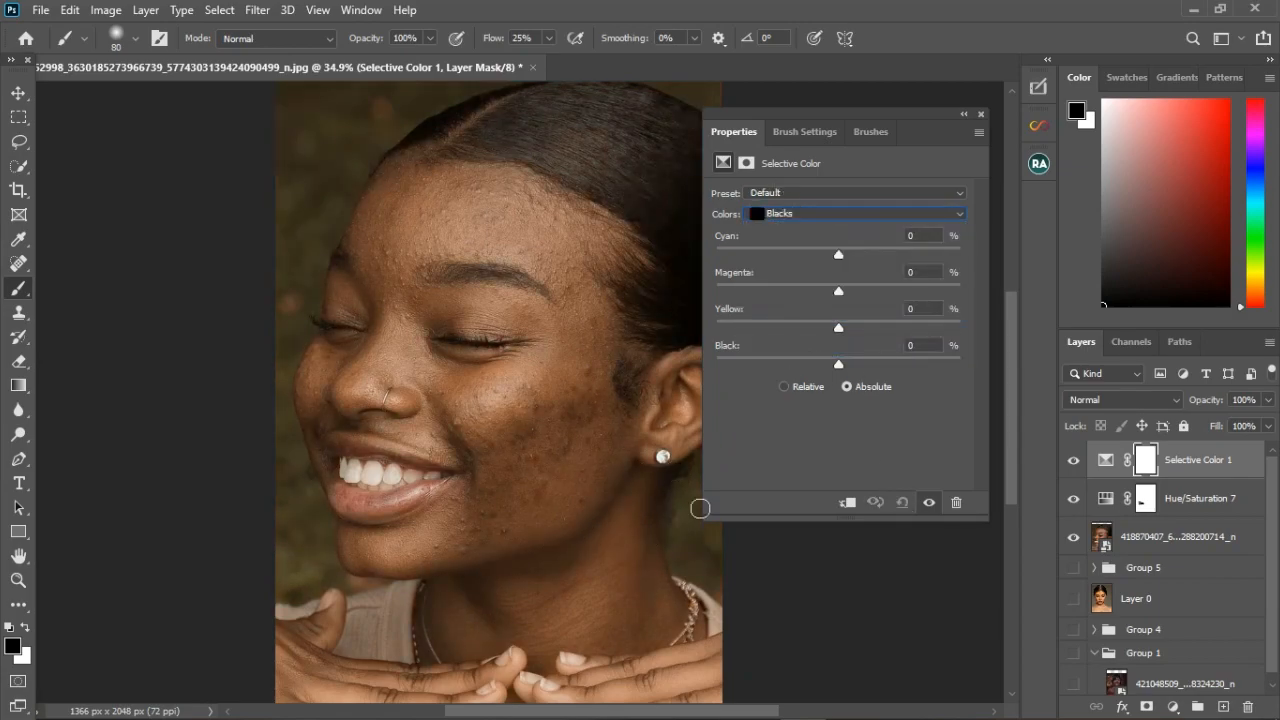
{"action": "mouse_move", "coordinate": [838, 364]}
{"action": "left_mouse_down"}
{"action": "mouse_move", "coordinate": [793, 370]}
{"action": "mouse_move", "coordinate": [838, 368]}
{"action": "left_mouse_up"}
{"action": "mouse_move", "coordinate": [838, 295]}
{"action": "left_mouse_down"}
{"action": "mouse_move", "coordinate": [849, 291]}
{"action": "mouse_move", "coordinate": [826, 294]}
{"action": "mouse_move", "coordinate": [841, 302]}
{"action": "left_mouse_up"}
{"action": "left_click", "coordinate": [981, 115]}
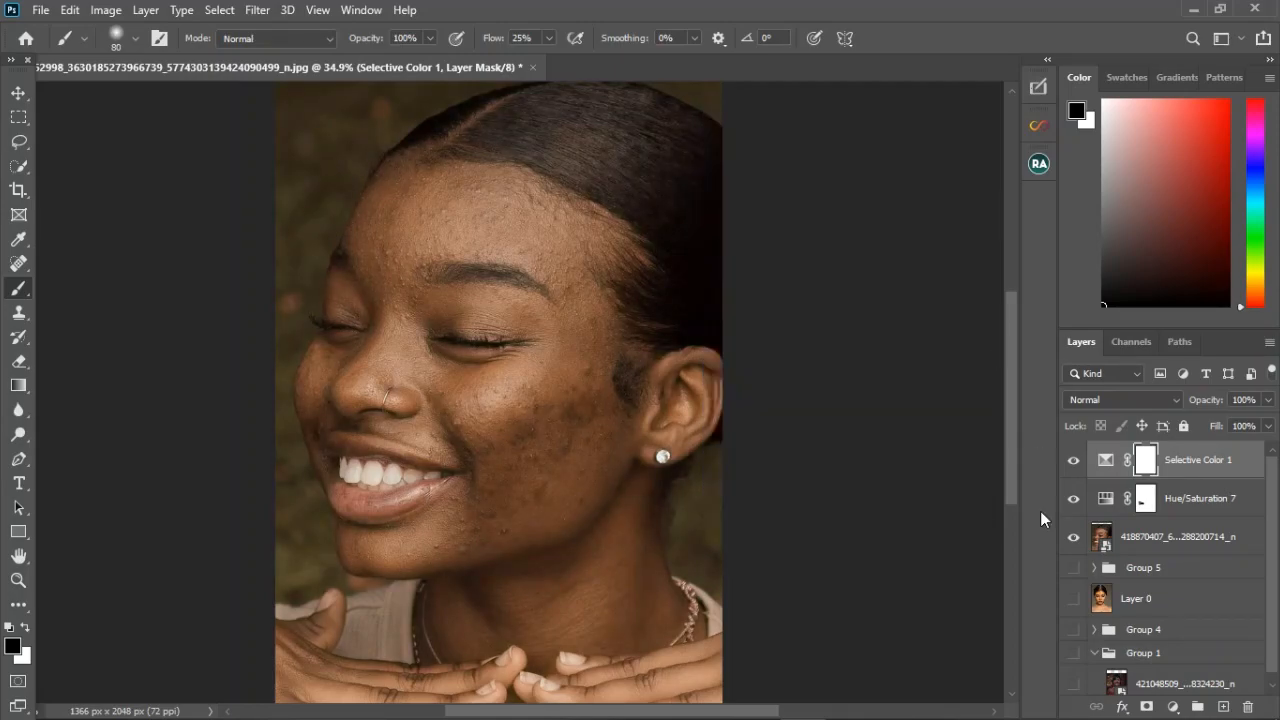
Hide the Selective Color layer to compare the skin tones, and delete that layer
{"action": "left_click", "coordinate": [1080, 464]}
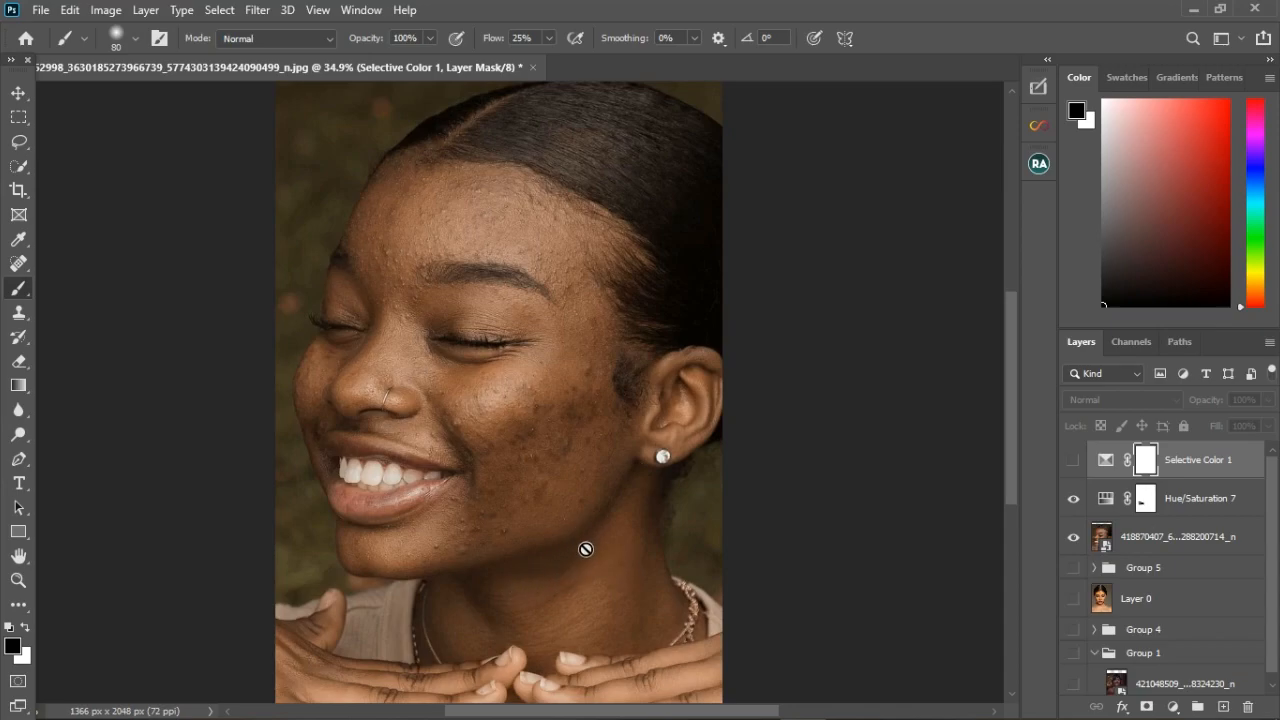
{"action": "left_click", "coordinate": [1232, 464]}
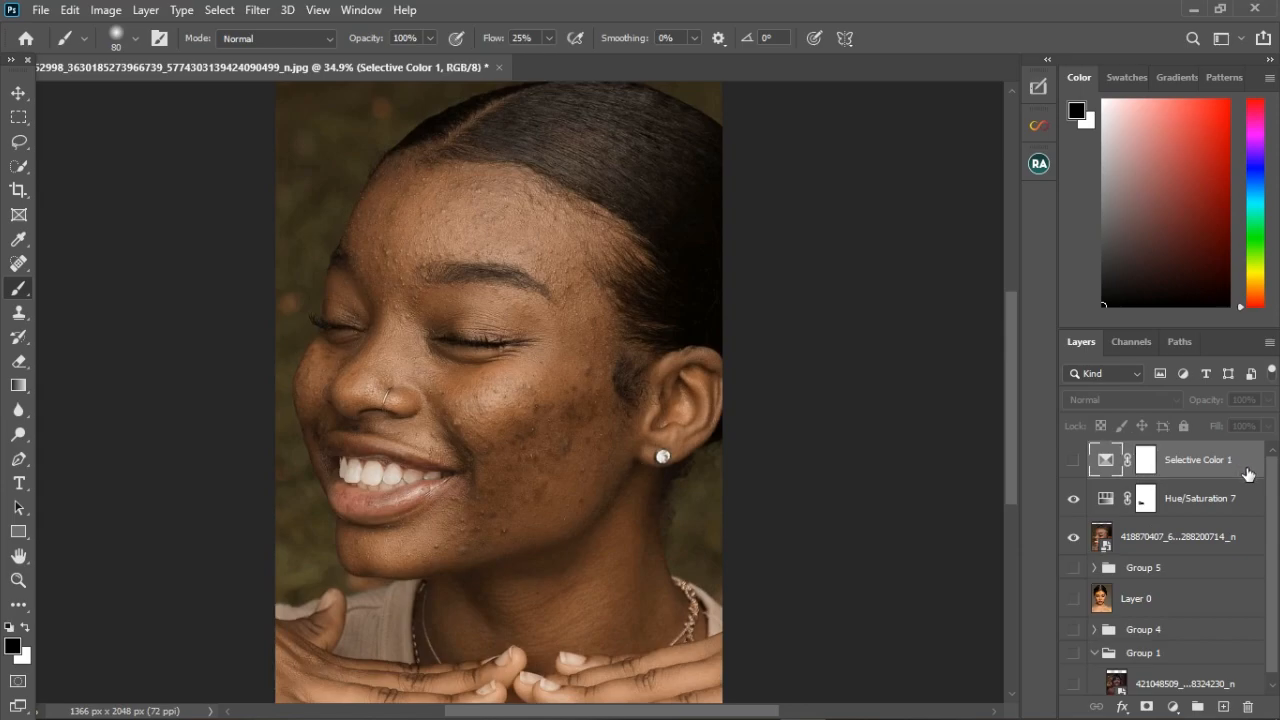
{"action": "key", "text": "Delete"}
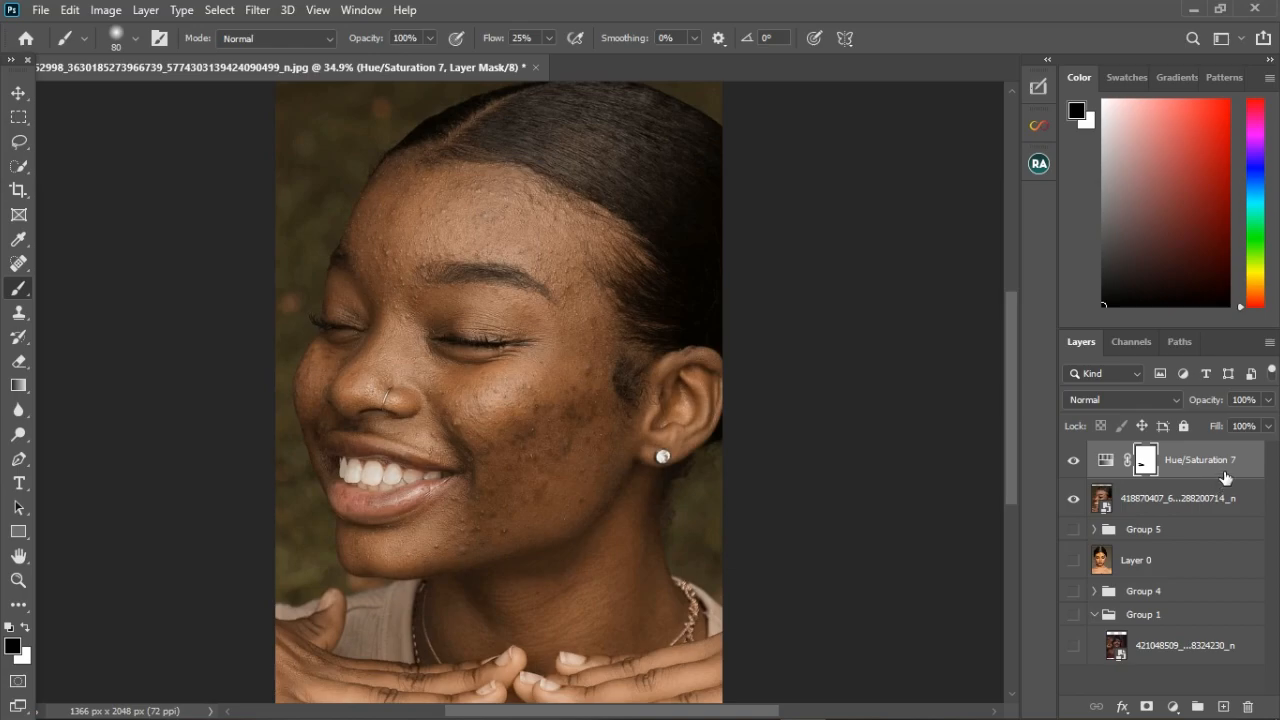
Add another Hue/Saturation adjustment layer above the existing one and start a Color Range selection for its mask
{"action": "left_click", "coordinate": [1173, 707]}
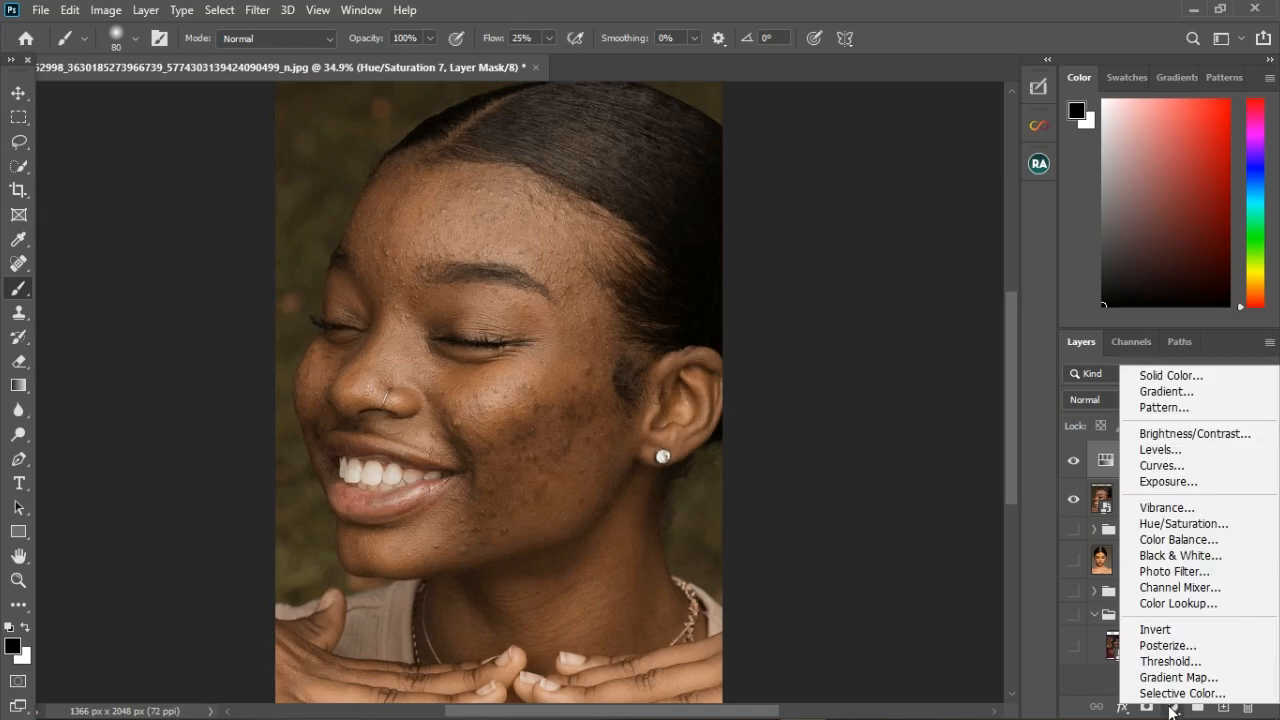
{"action": "left_click", "coordinate": [1160, 523]}
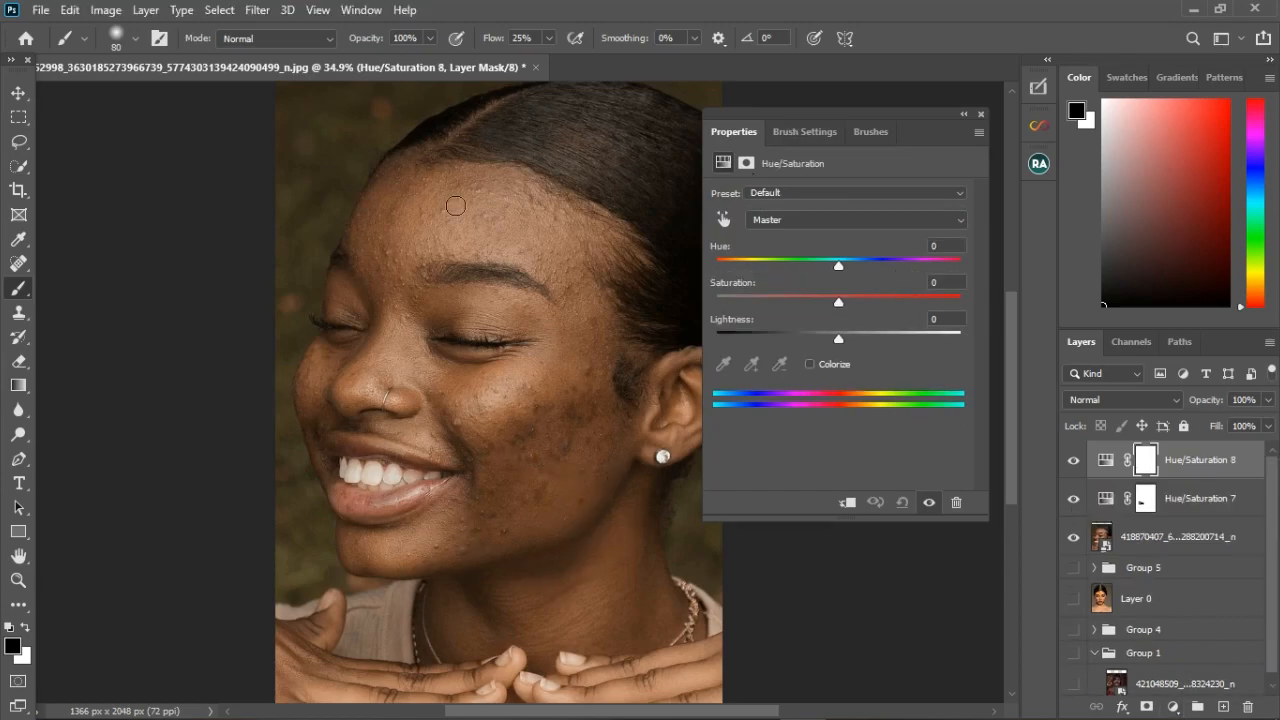
{"action": "left_click", "coordinate": [221, 12]}
{"action": "mouse_move", "coordinate": [256, 18]}
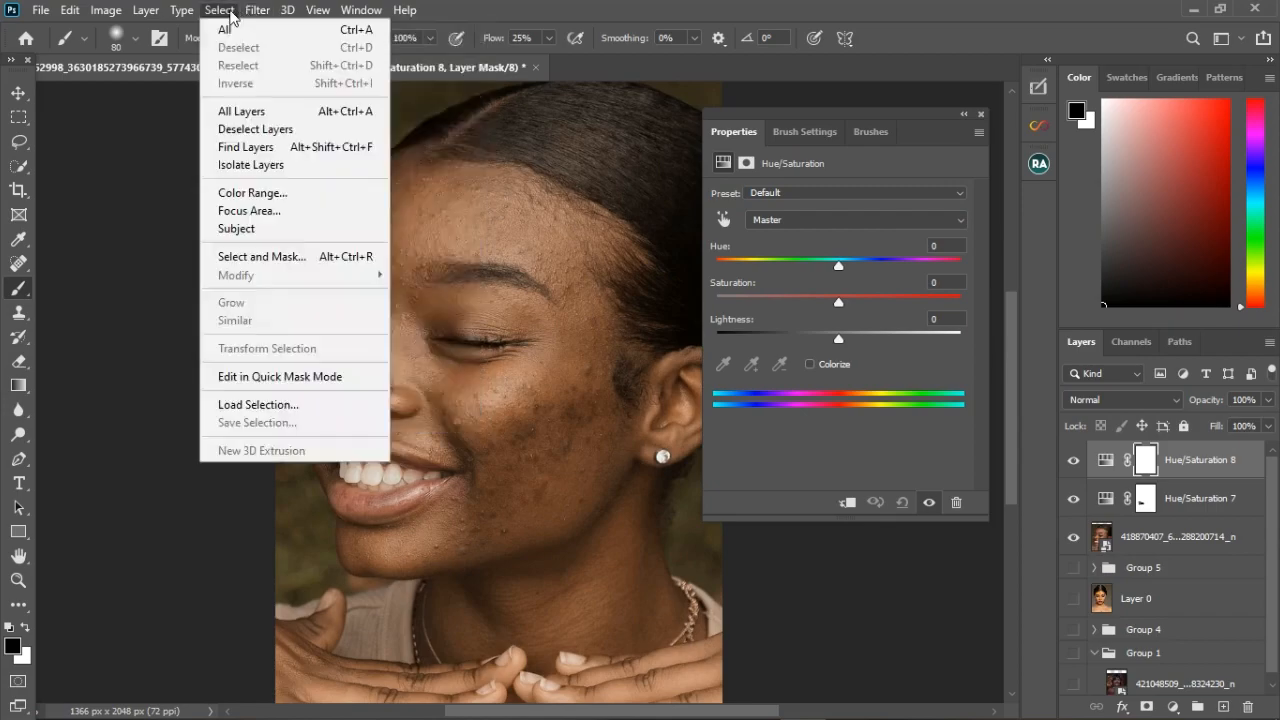
{"action": "left_click", "coordinate": [257, 197]}
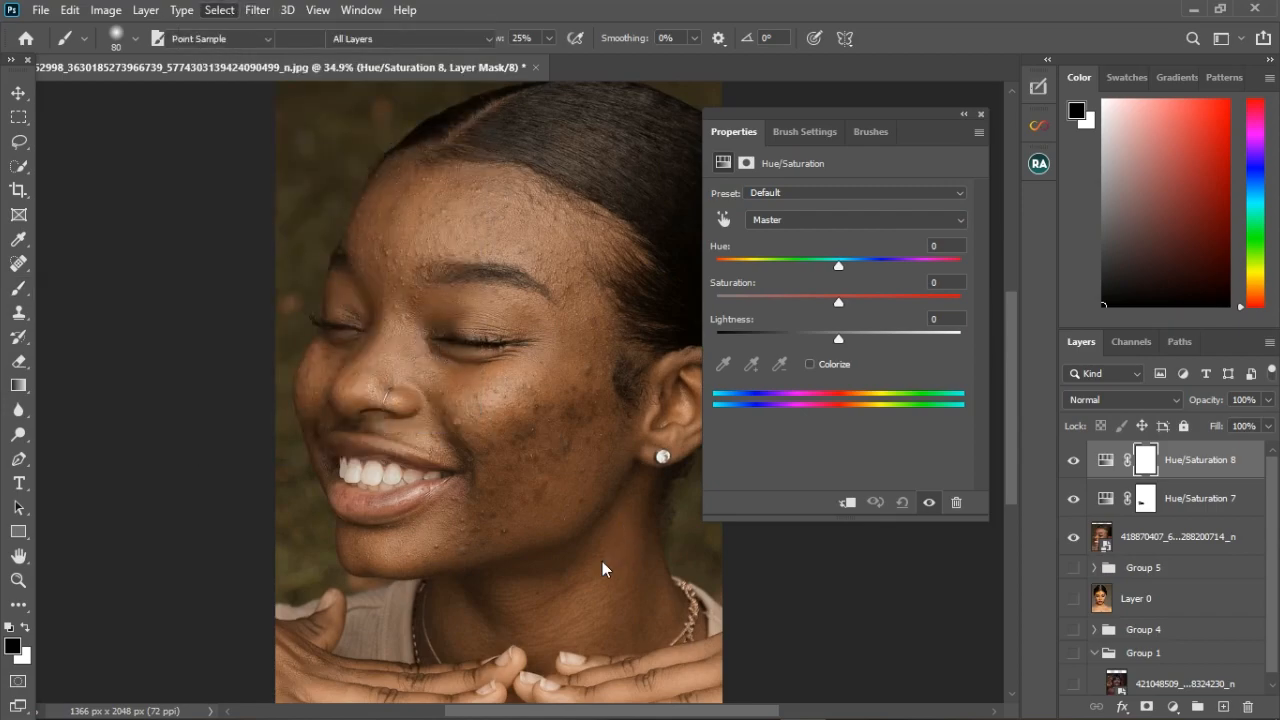
Sample several dark skin tones on the neck and lower cheek, set the fuzziness to 13 and apply the colour range as the mask
{"action": "left_click", "coordinate": [566, 572]}
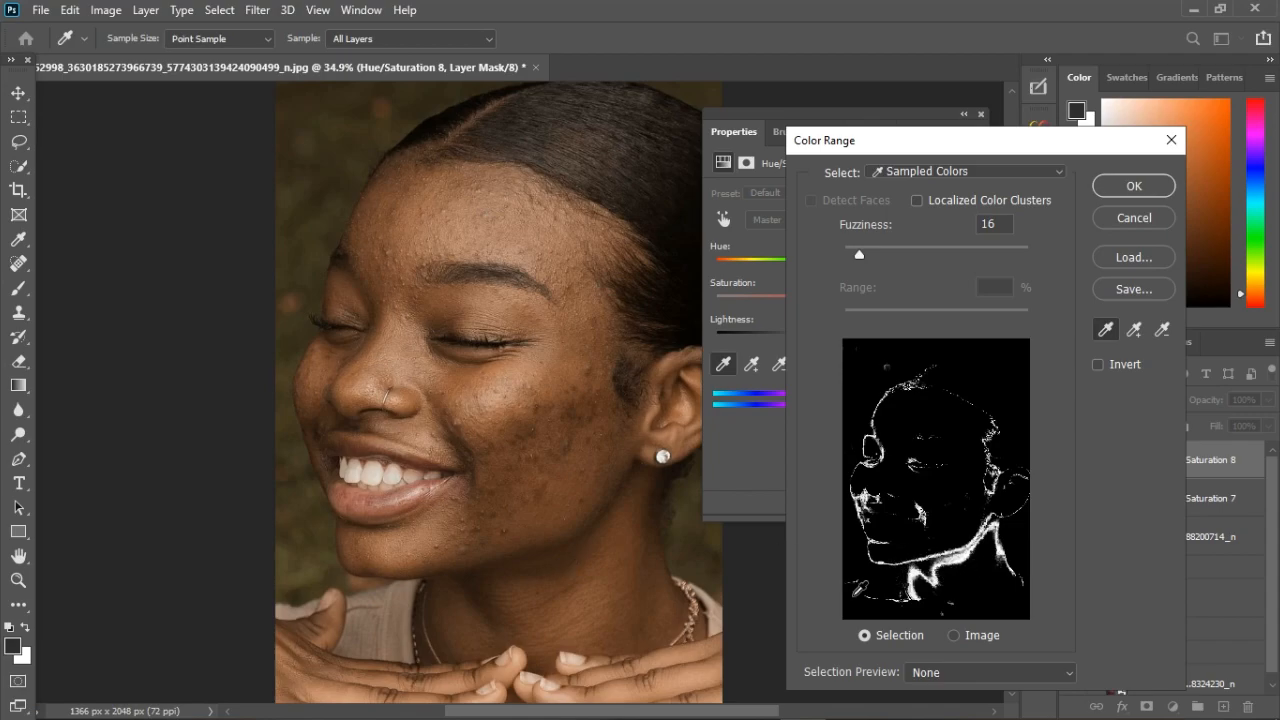
{"action": "left_click", "coordinate": [526, 580], "text": "shift"}
{"action": "left_click", "coordinate": [495, 590], "text": "shift"}
{"action": "left_click_drag", "start_coordinate": [860, 252], "coordinate": [861, 256]}
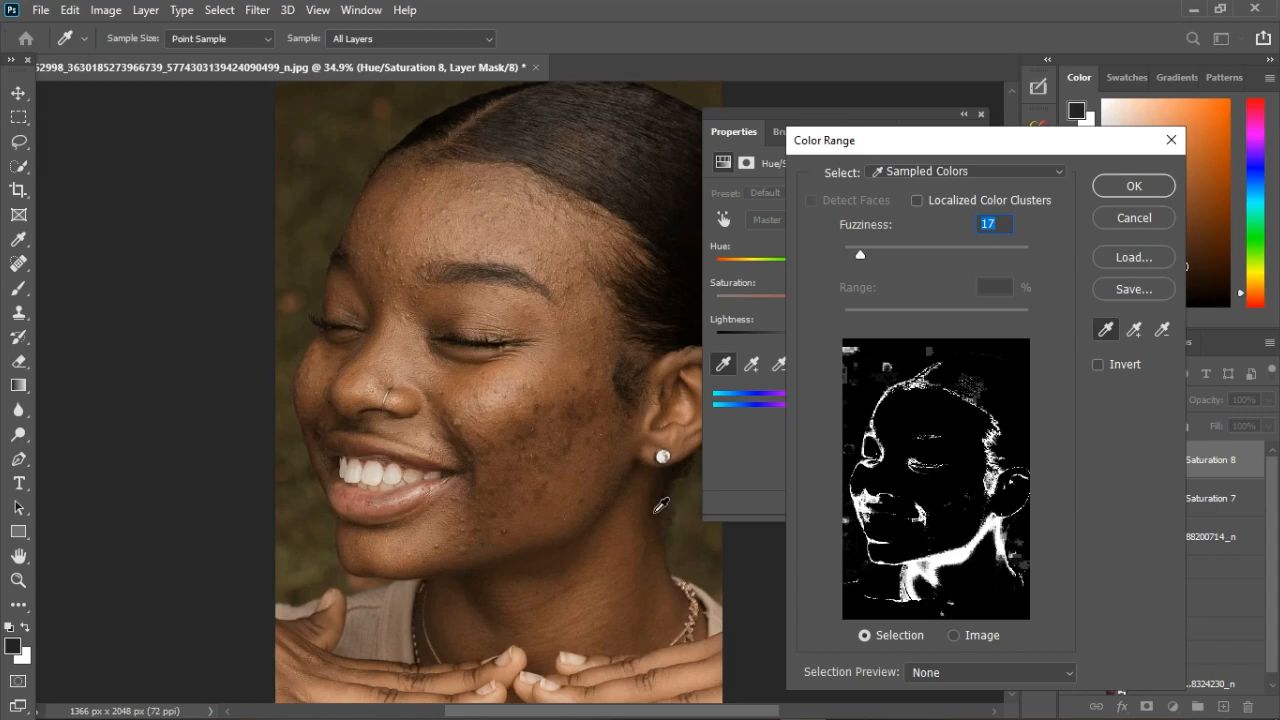
{"action": "left_click", "coordinate": [515, 505], "text": "shift"}
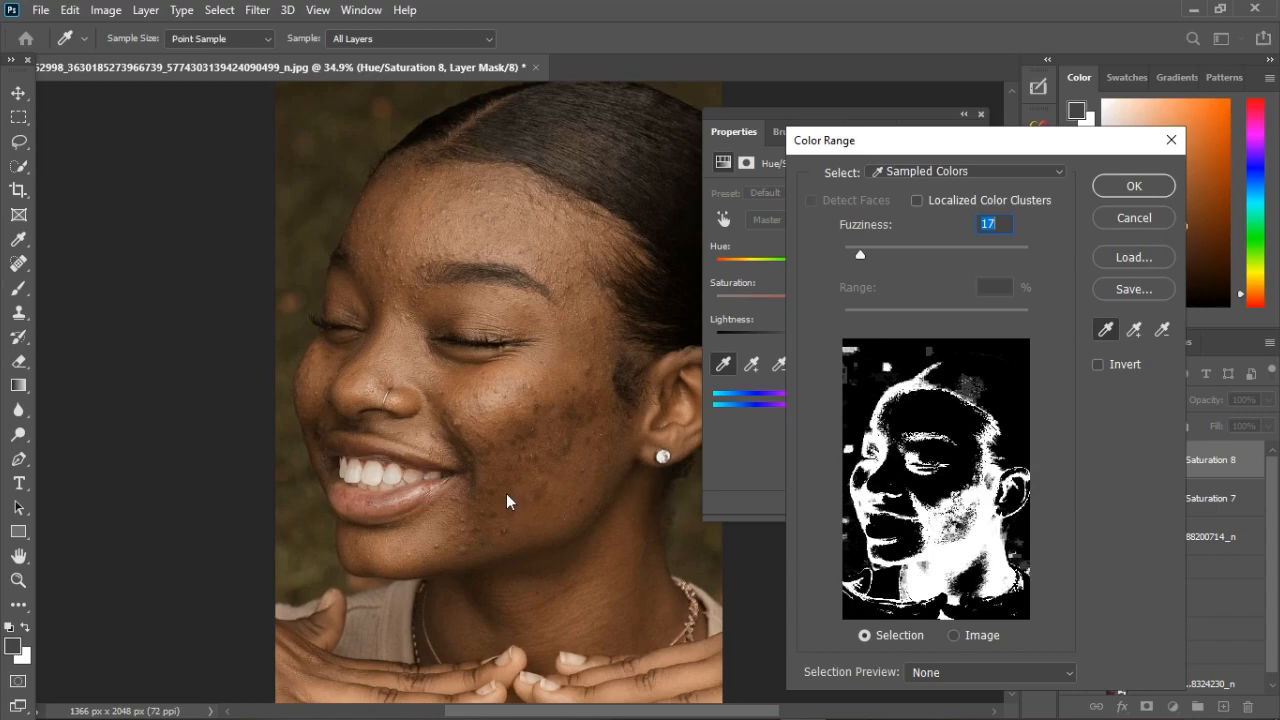
{"action": "left_click_drag", "start_coordinate": [860, 255], "coordinate": [858, 256]}
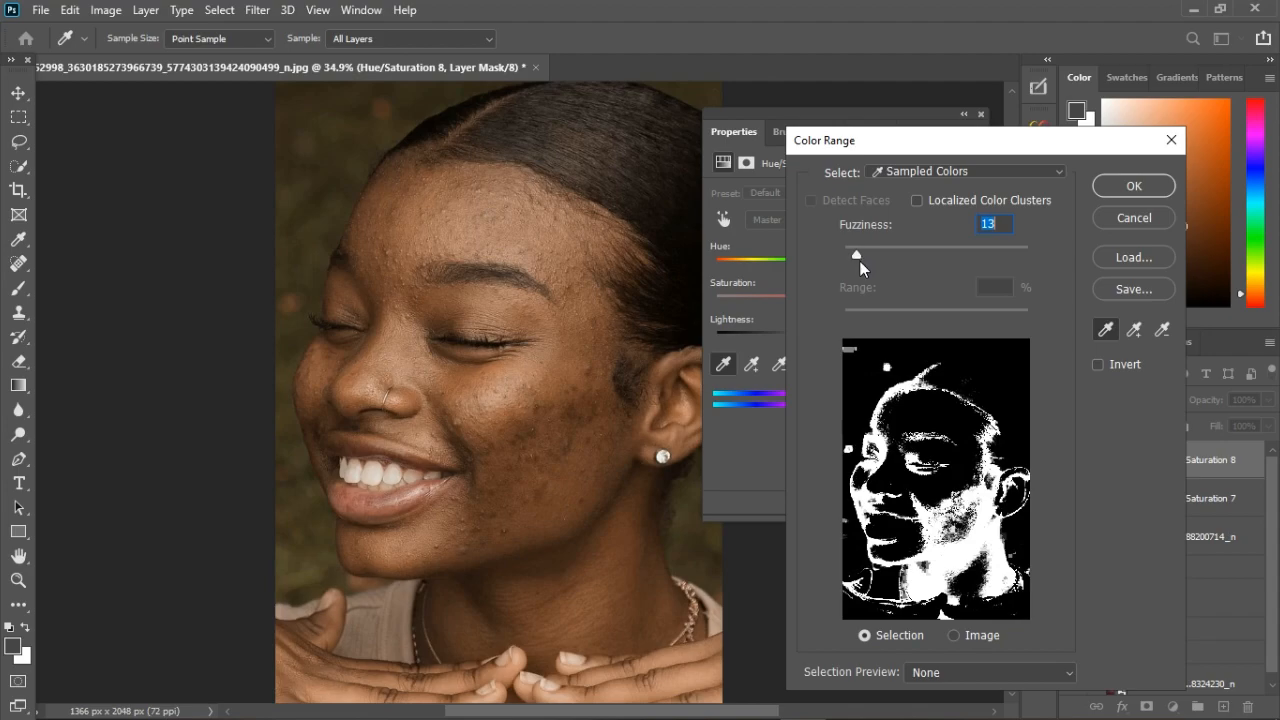
{"action": "left_click", "coordinate": [1133, 187]}
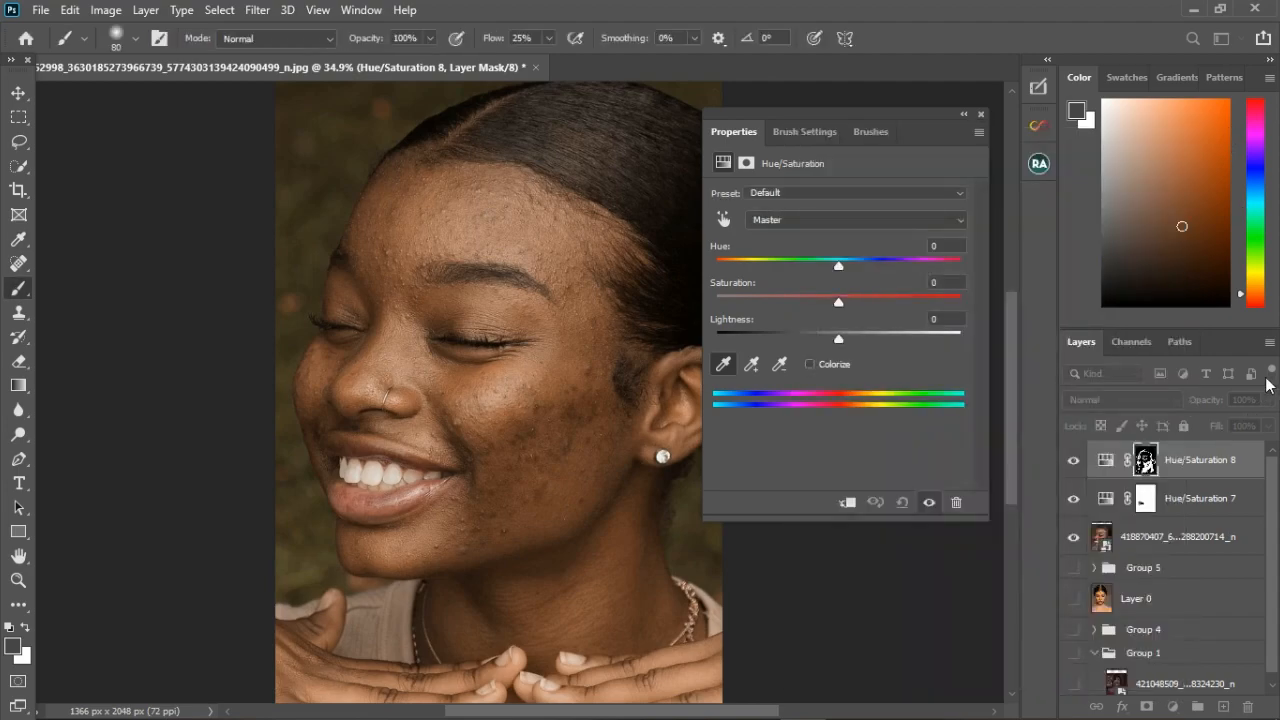
Inspect the new layer's mask on its own, and reopen that layer's Hue/Saturation settings clear of the face
{"action": "left_click", "coordinate": [1153, 466], "text": "alt"}
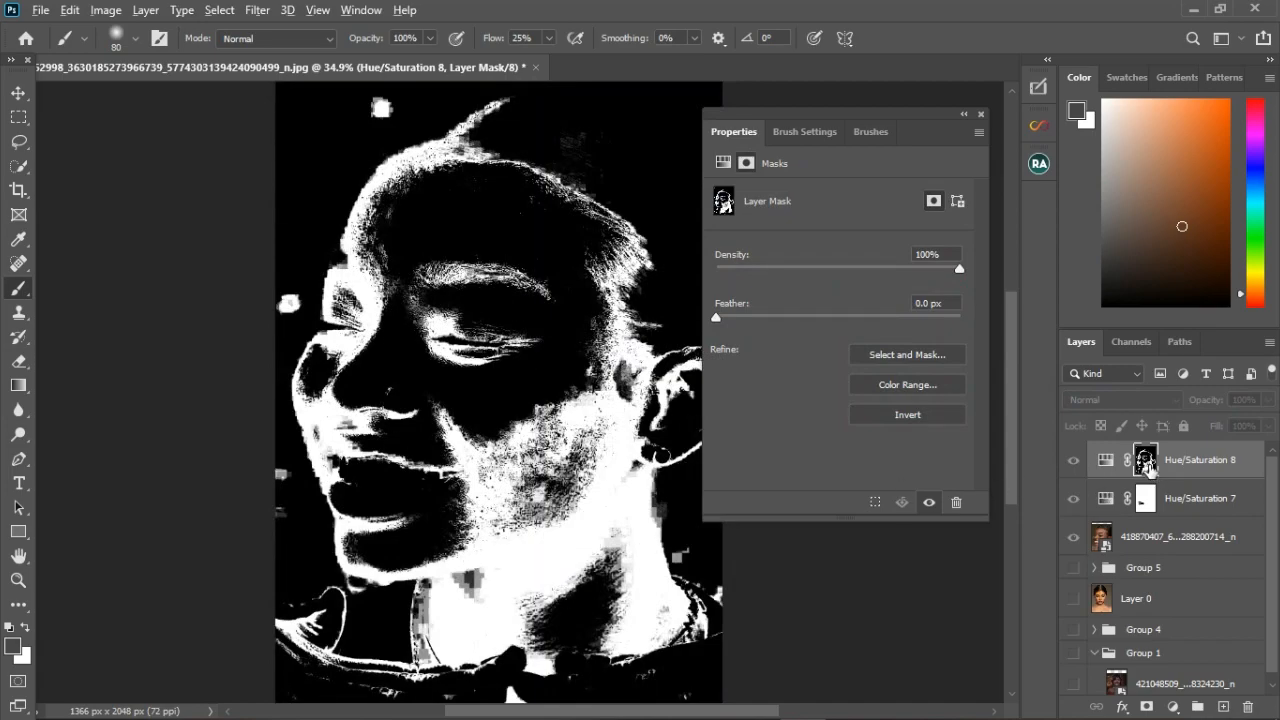
{"action": "left_click", "coordinate": [1152, 470], "text": "alt"}
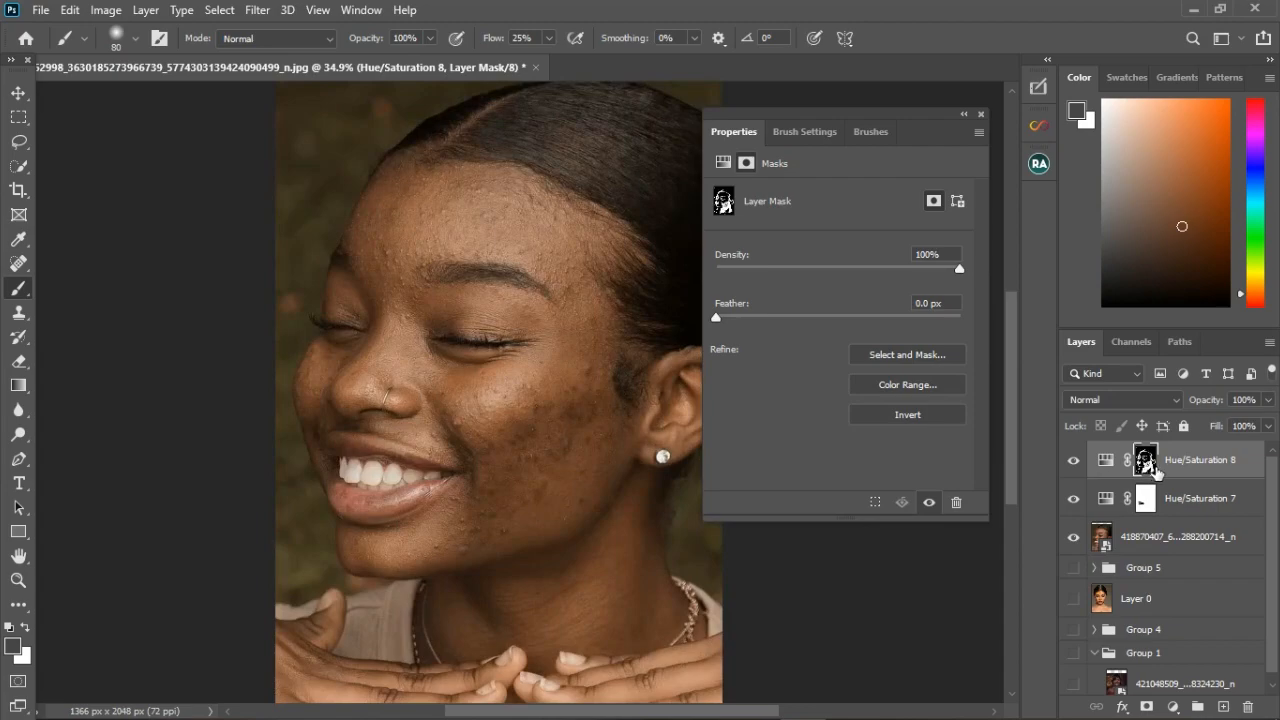
{"action": "left_click", "coordinate": [981, 114]}
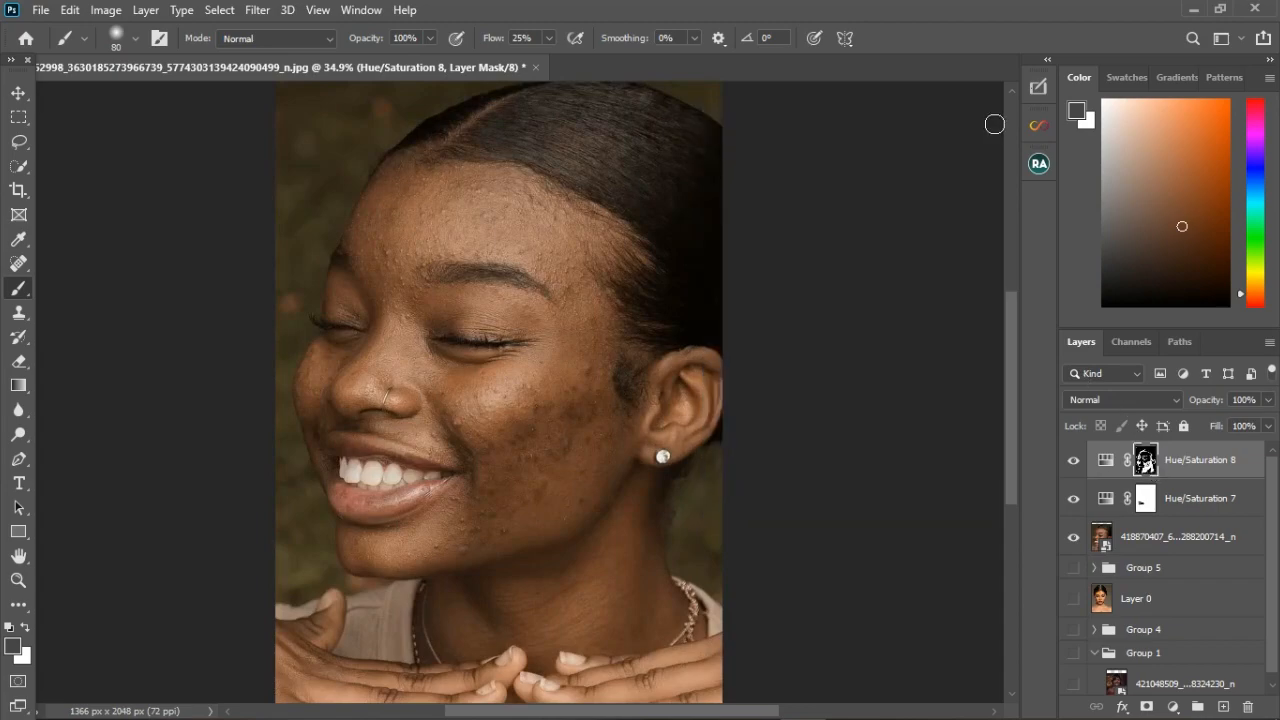
{"action": "double_click", "coordinate": [1107, 460]}
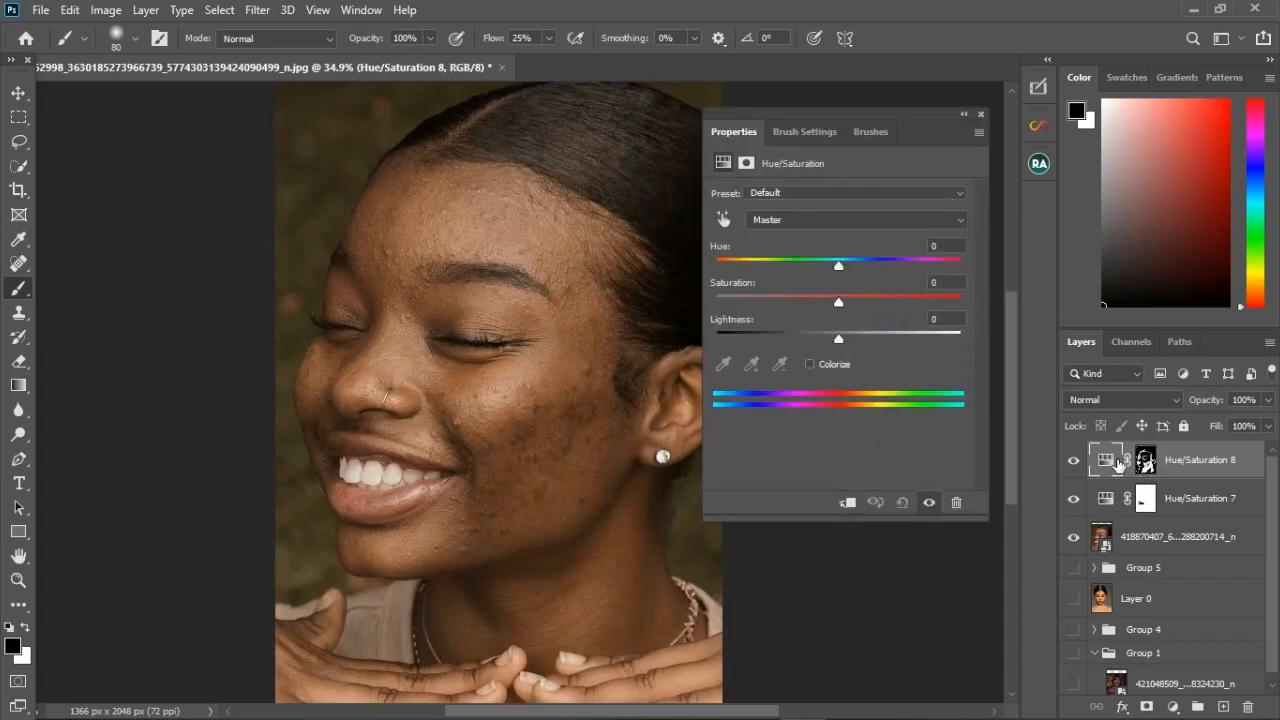
{"action": "left_click_drag", "start_coordinate": [819, 113], "coordinate": [844, 114]}
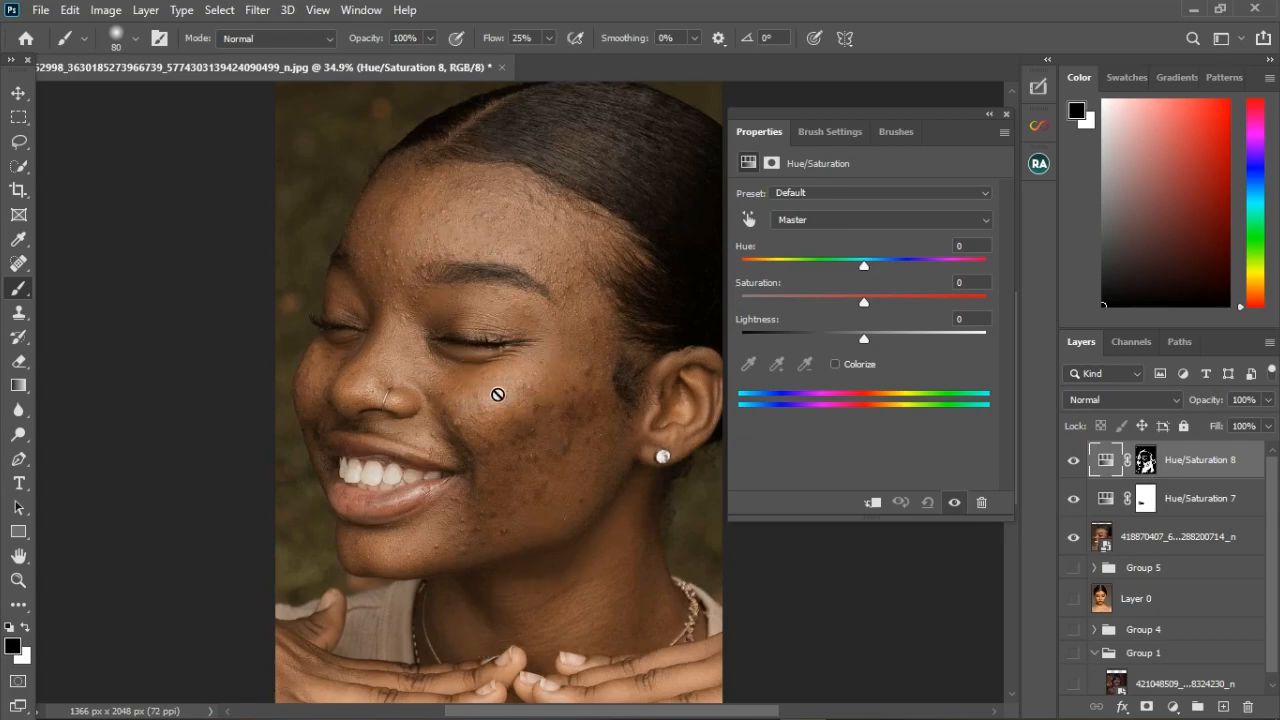
Try shifting the masked dark skin tones with hue +4 and lightness +3, and close the adjustment settings
{"action": "left_click_drag", "start_coordinate": [866, 339], "coordinate": [869, 339]}
{"action": "left_click_drag", "start_coordinate": [860, 264], "coordinate": [873, 263]}
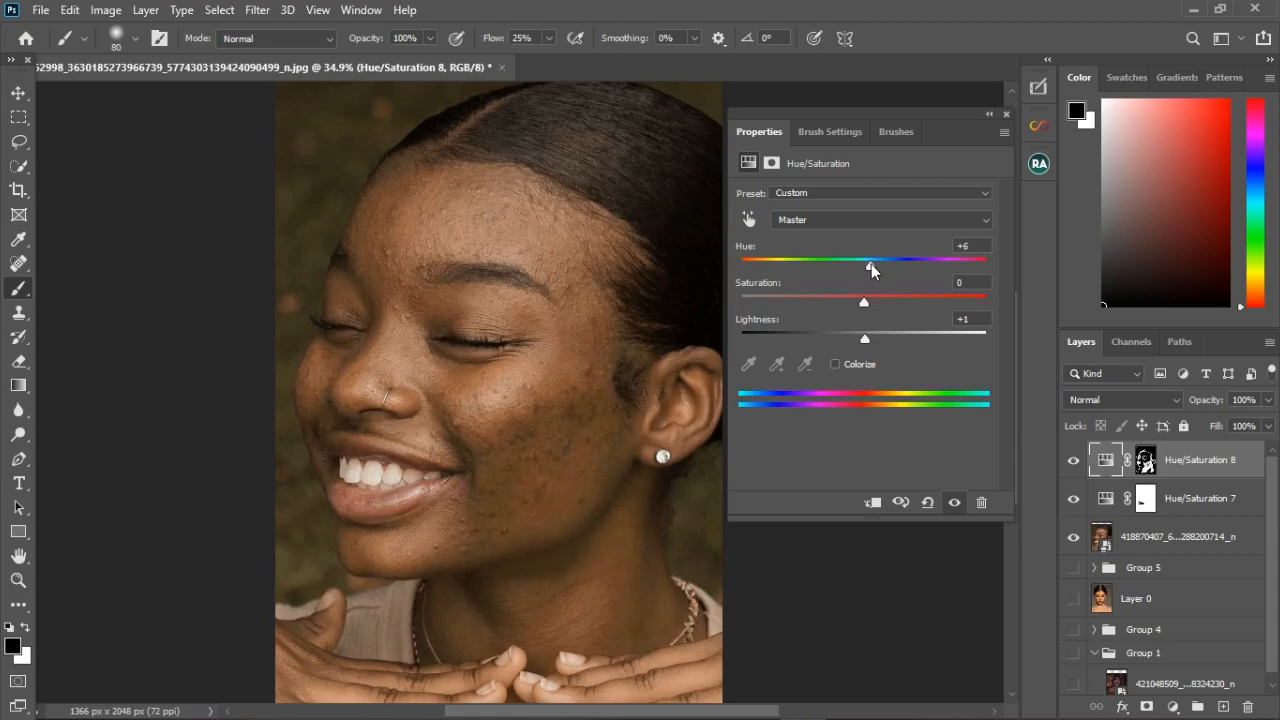
{"action": "mouse_move", "coordinate": [865, 299]}
{"action": "left_mouse_down"}
{"action": "mouse_move", "coordinate": [883, 306]}
{"action": "mouse_move", "coordinate": [850, 318]}
{"action": "left_mouse_up"}
{"action": "left_click_drag", "start_coordinate": [864, 337], "coordinate": [867, 338]}
{"action": "scroll", "coordinate": [433, 330], "scroll_direction": "down", "scroll_amount": 4}
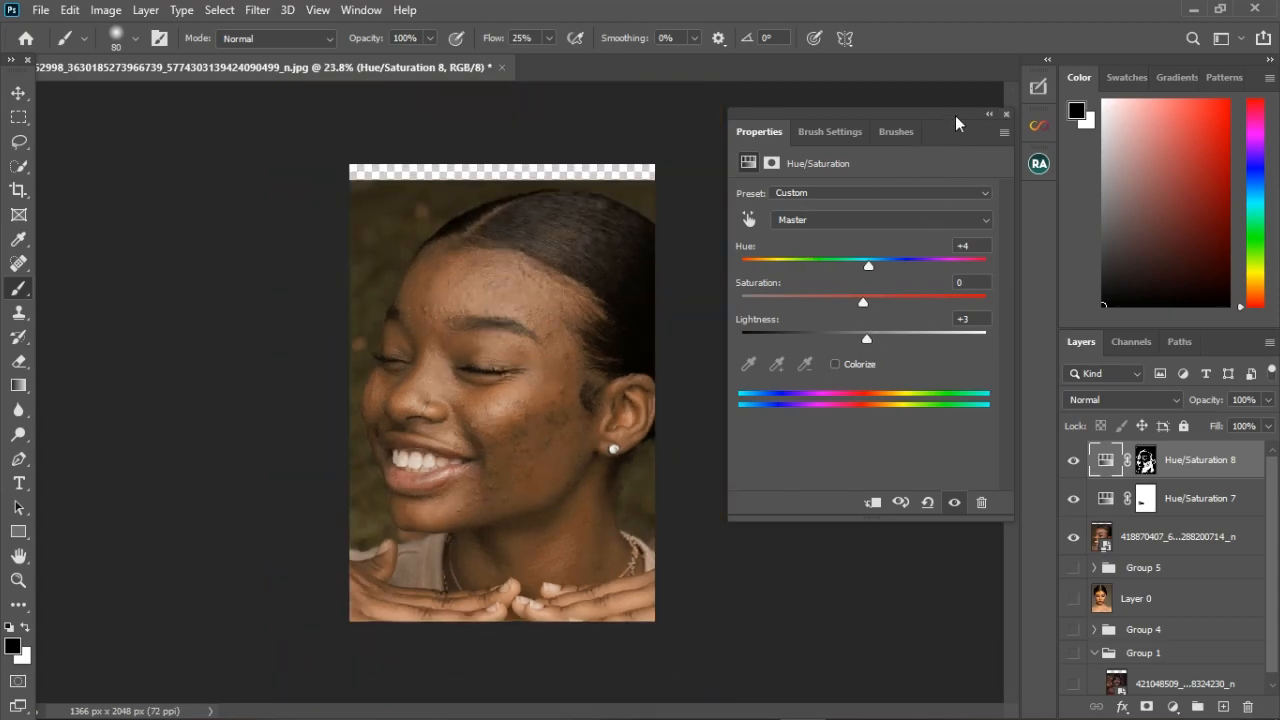
{"action": "left_click", "coordinate": [1005, 115]}
{"action": "scroll", "coordinate": [531, 517], "scroll_direction": "up", "scroll_amount": 4}
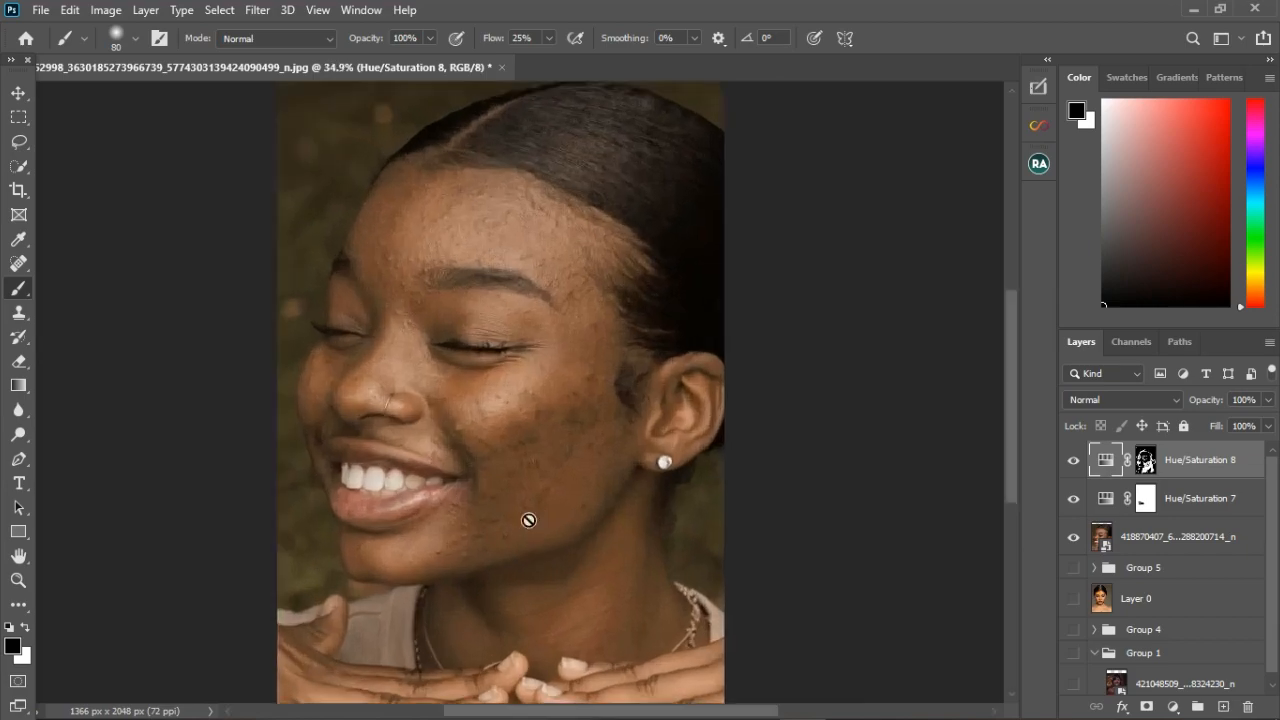
Compare the face with and without the top Hue/Saturation layer, and delete that layer
{"action": "left_click", "coordinate": [1079, 466]}
{"action": "left_click", "coordinate": [1079, 466]}
{"action": "key", "text": "Delete"}
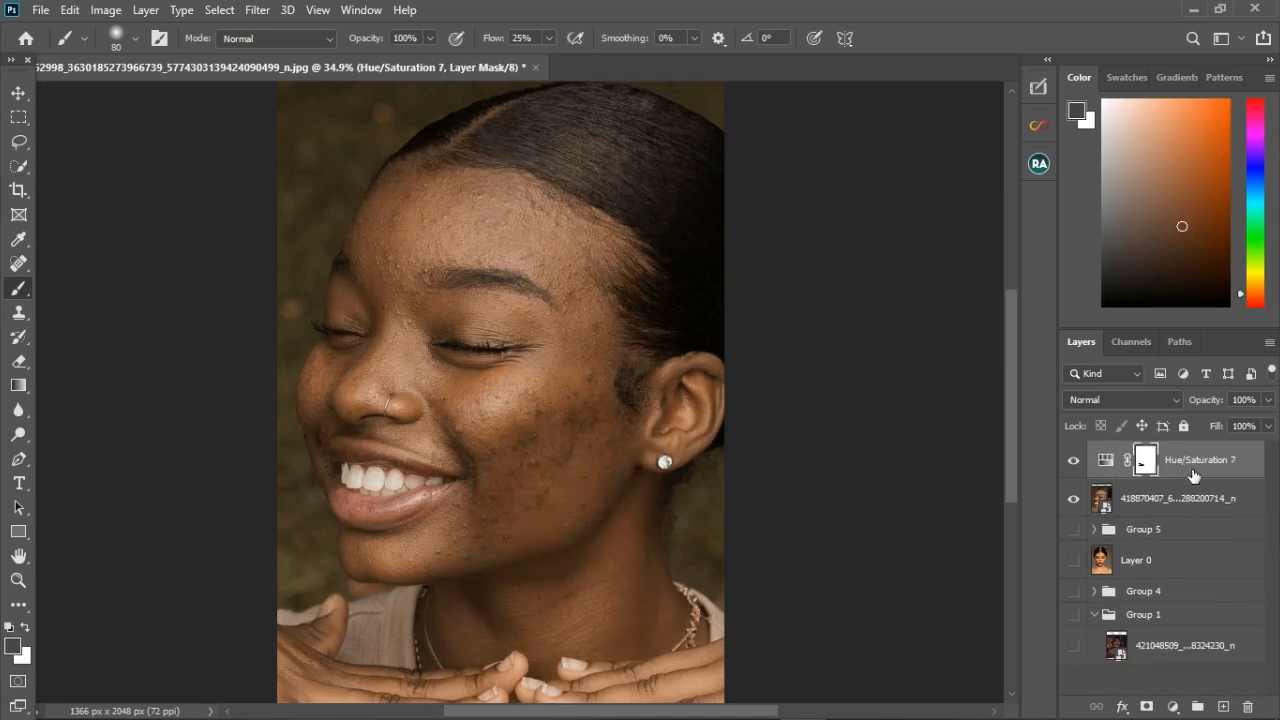
Stamp all visible layers into a new layer on top and open it in the Camera Raw Filter
{"action": "key", "text": "ctrl+shift+alt+e"}
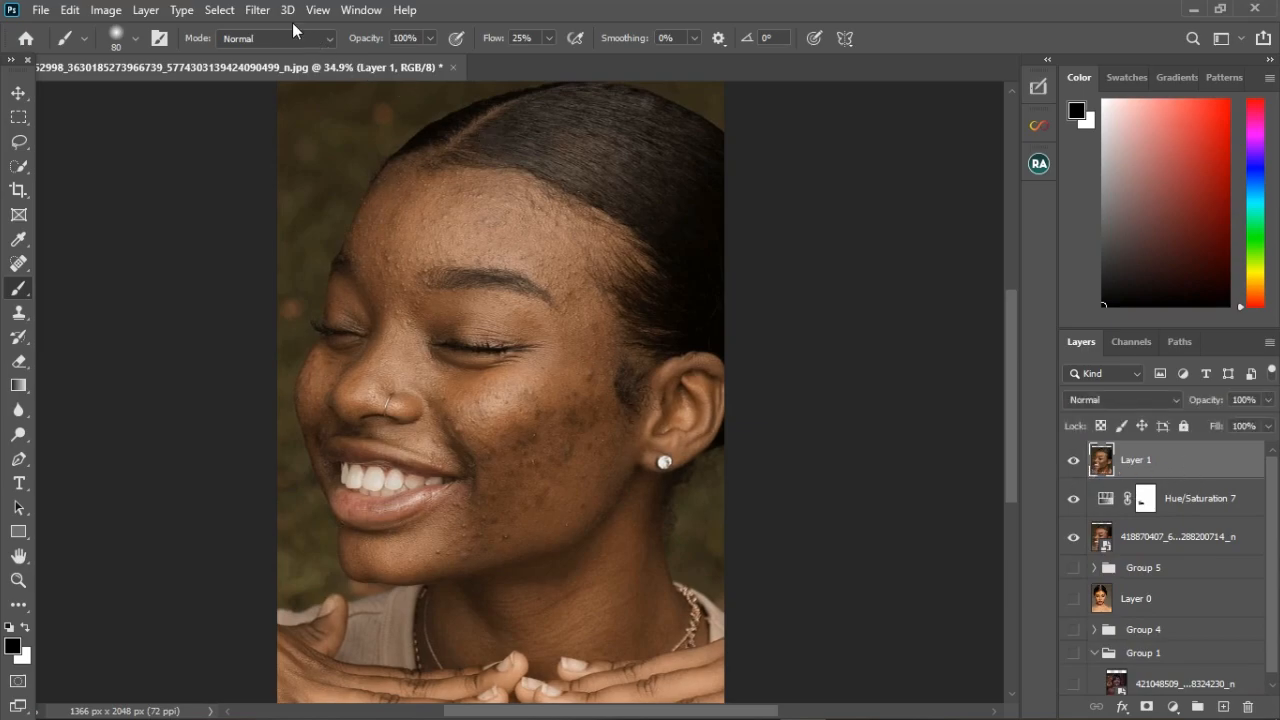
{"action": "left_click", "coordinate": [254, 12]}
{"action": "left_click", "coordinate": [308, 123]}
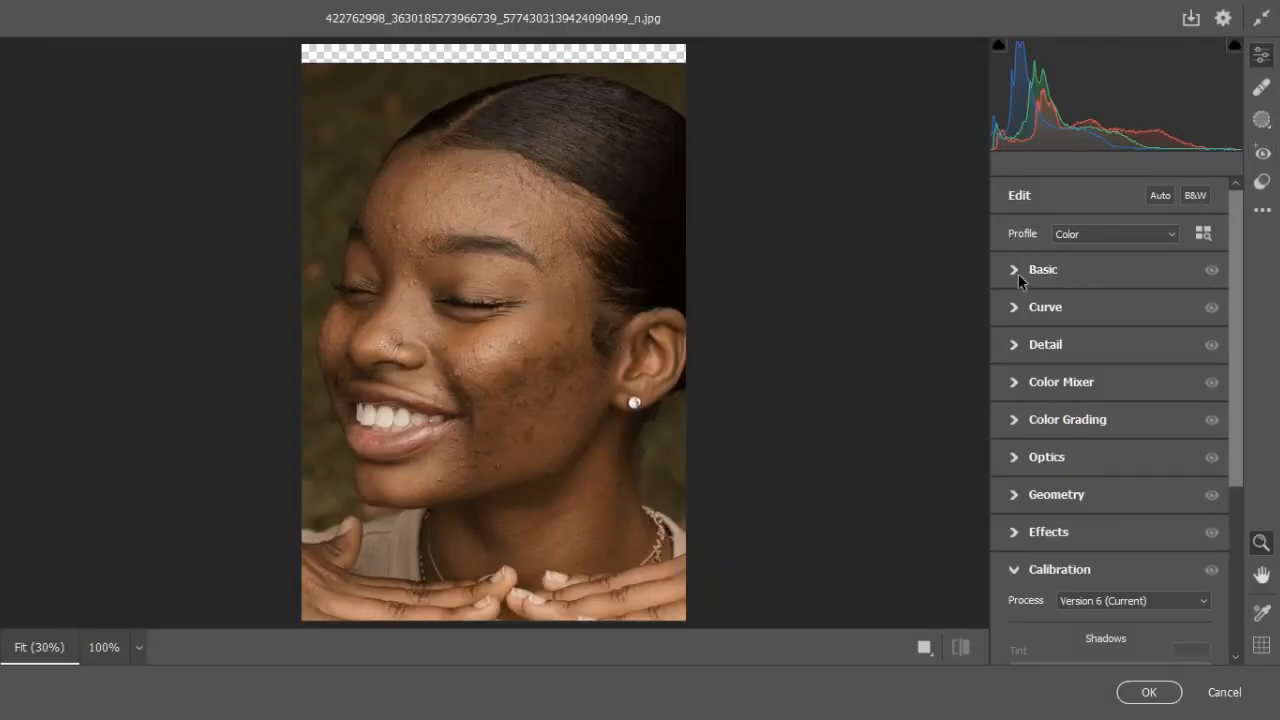
Brighten the stamped layer with Blacks +39, Shadows +44 and Exposure +0.30, and apply the Camera Raw filter
{"action": "left_click", "coordinate": [1018, 273]}
{"action": "scroll", "coordinate": [1018, 275], "scroll_direction": "down", "scroll_amount": 1}
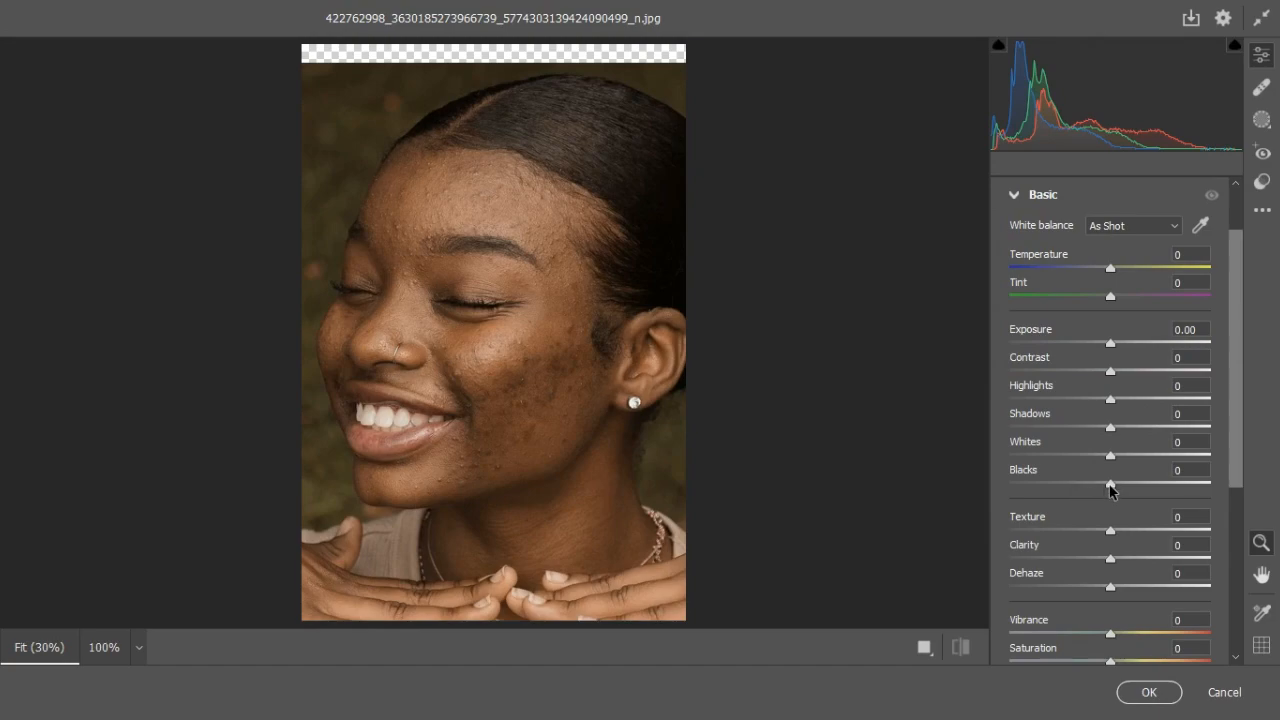
{"action": "mouse_move", "coordinate": [1110, 483]}
{"action": "left_mouse_down"}
{"action": "mouse_move", "coordinate": [1181, 487]}
{"action": "mouse_move", "coordinate": [1053, 507]}
{"action": "mouse_move", "coordinate": [1124, 490]}
{"action": "left_mouse_up"}
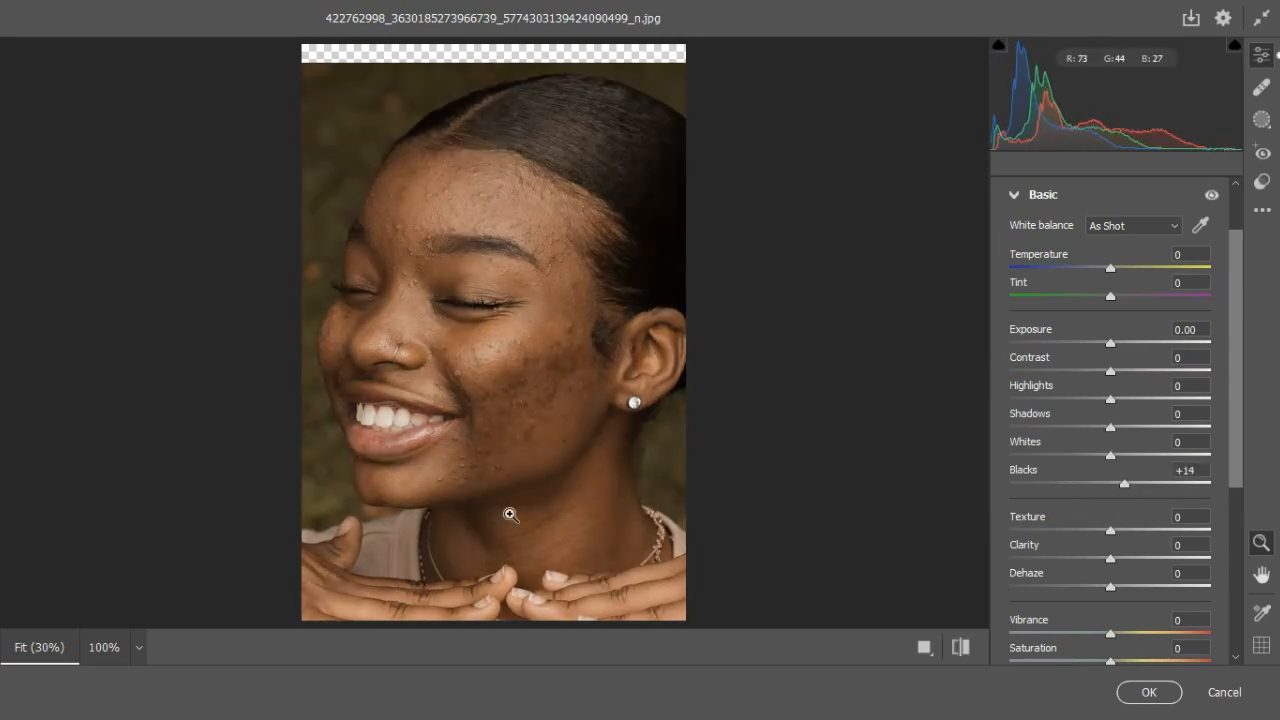
{"action": "left_click_drag", "start_coordinate": [1108, 430], "coordinate": [1155, 430]}
{"action": "left_click_drag", "start_coordinate": [1124, 485], "coordinate": [1150, 487]}
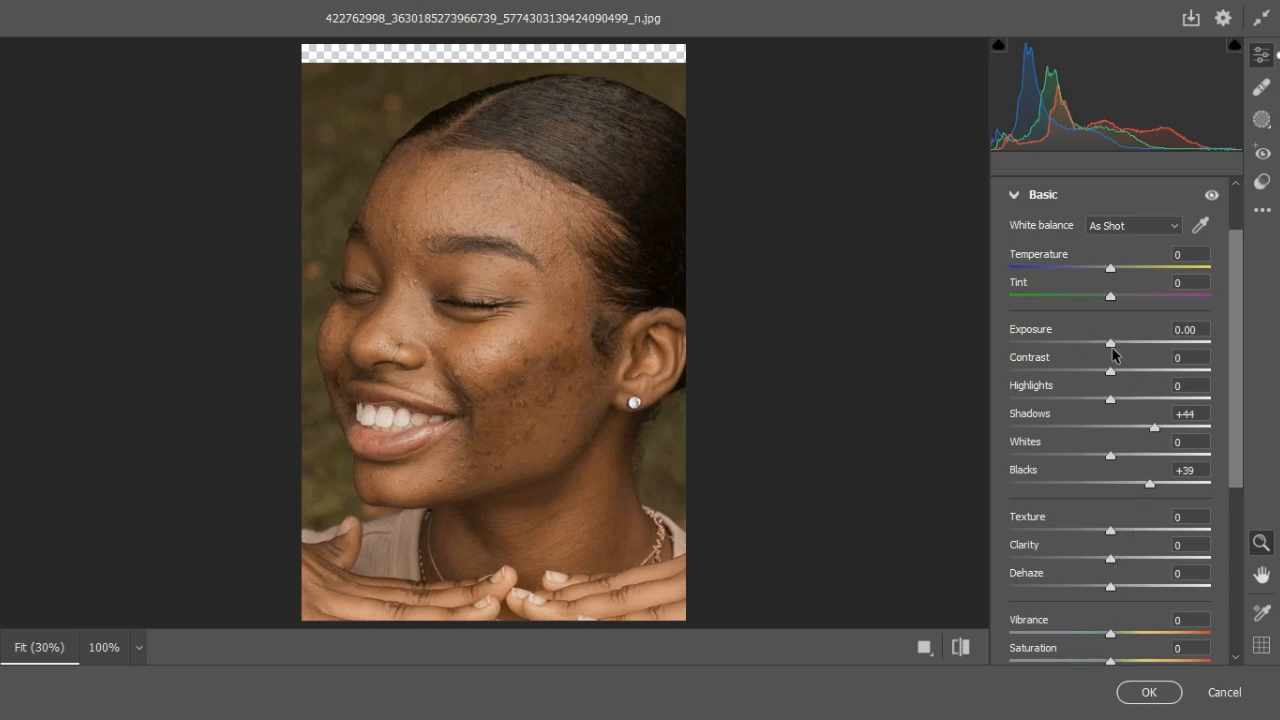
{"action": "left_click_drag", "start_coordinate": [1112, 348], "coordinate": [1118, 350]}
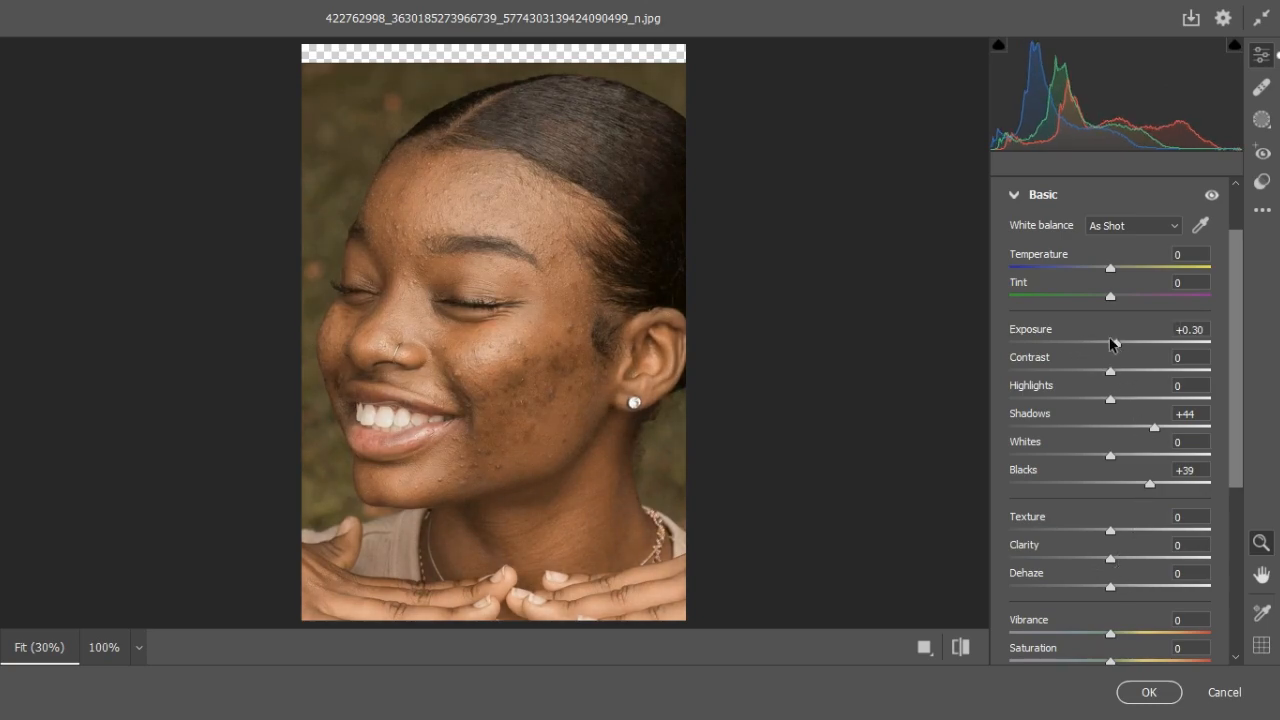
{"action": "left_click", "coordinate": [1148, 693]}
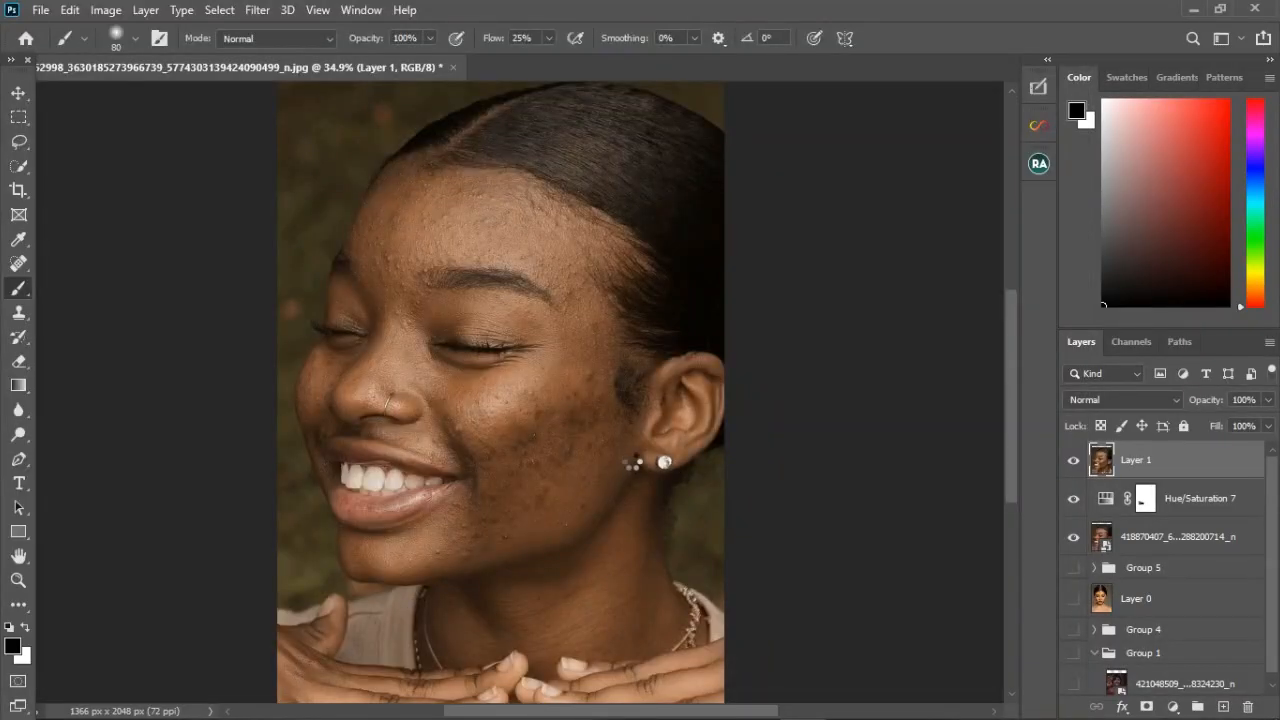
Add a layer mask to the brightened layer and invert it to black
{"action": "scroll", "coordinate": [599, 426], "scroll_direction": "down", "scroll_amount": 3}
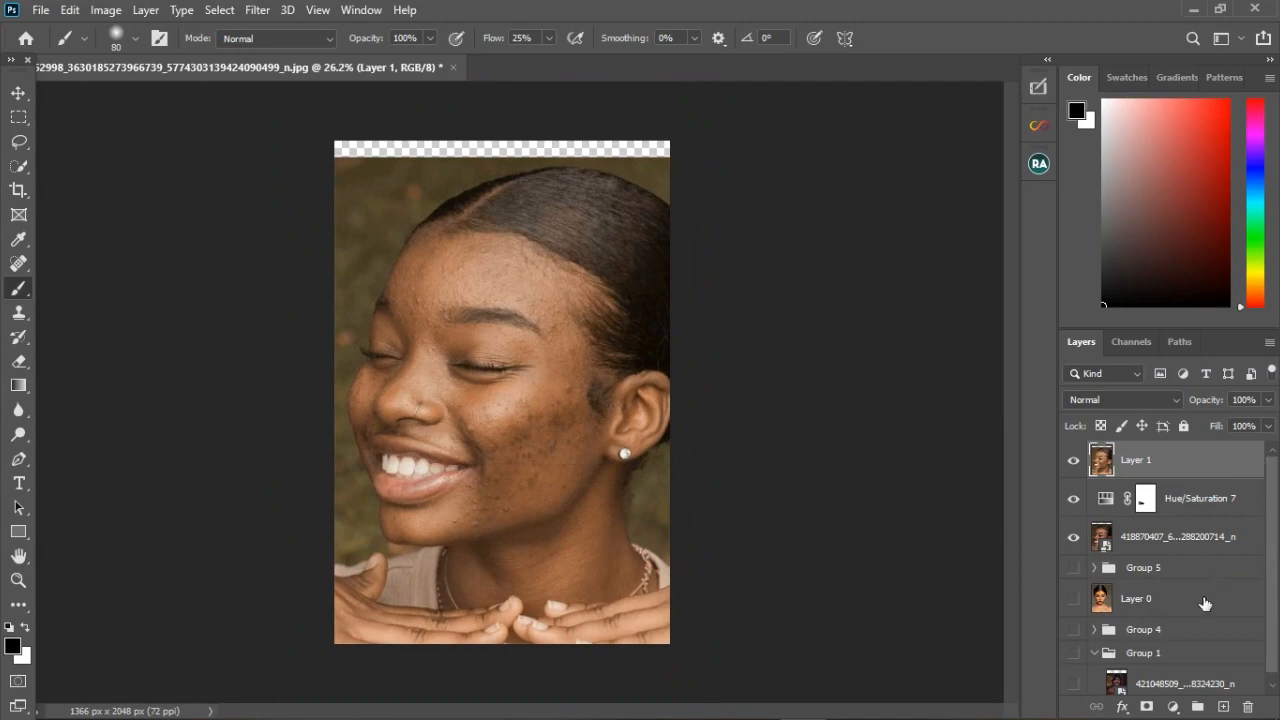
{"action": "left_click", "coordinate": [1148, 707]}
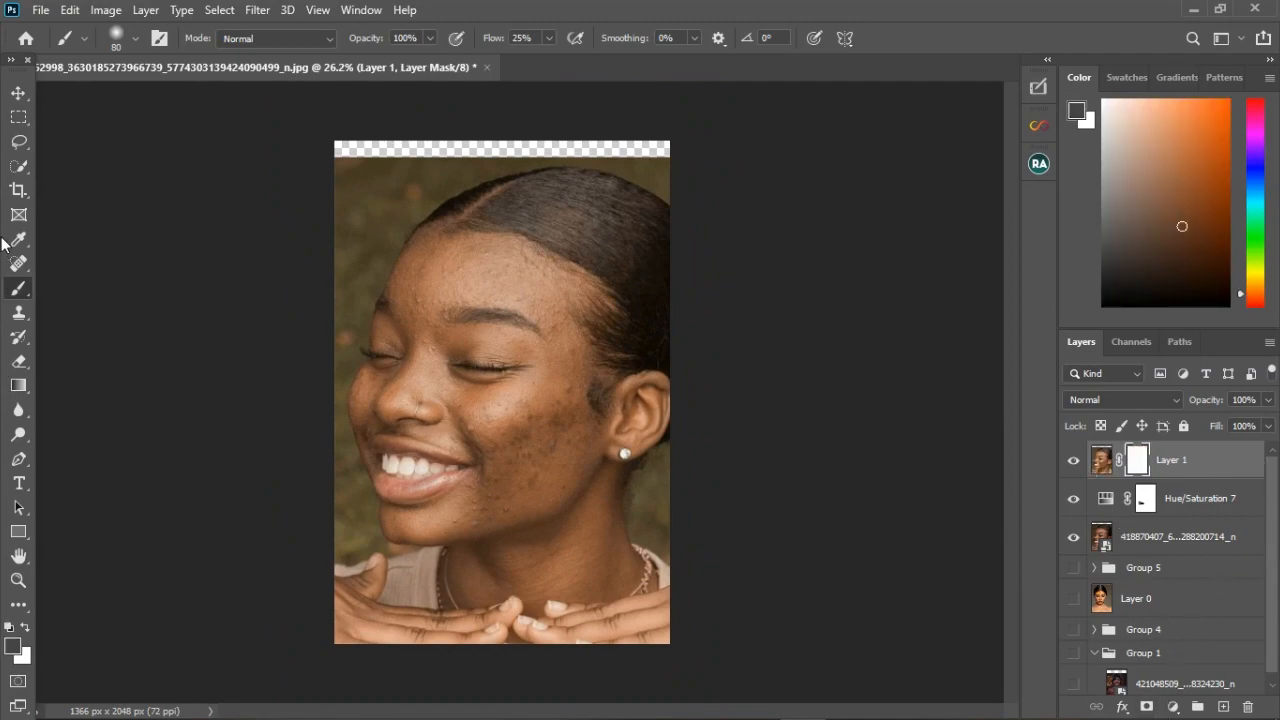
{"action": "key", "text": "ctrl+i"}
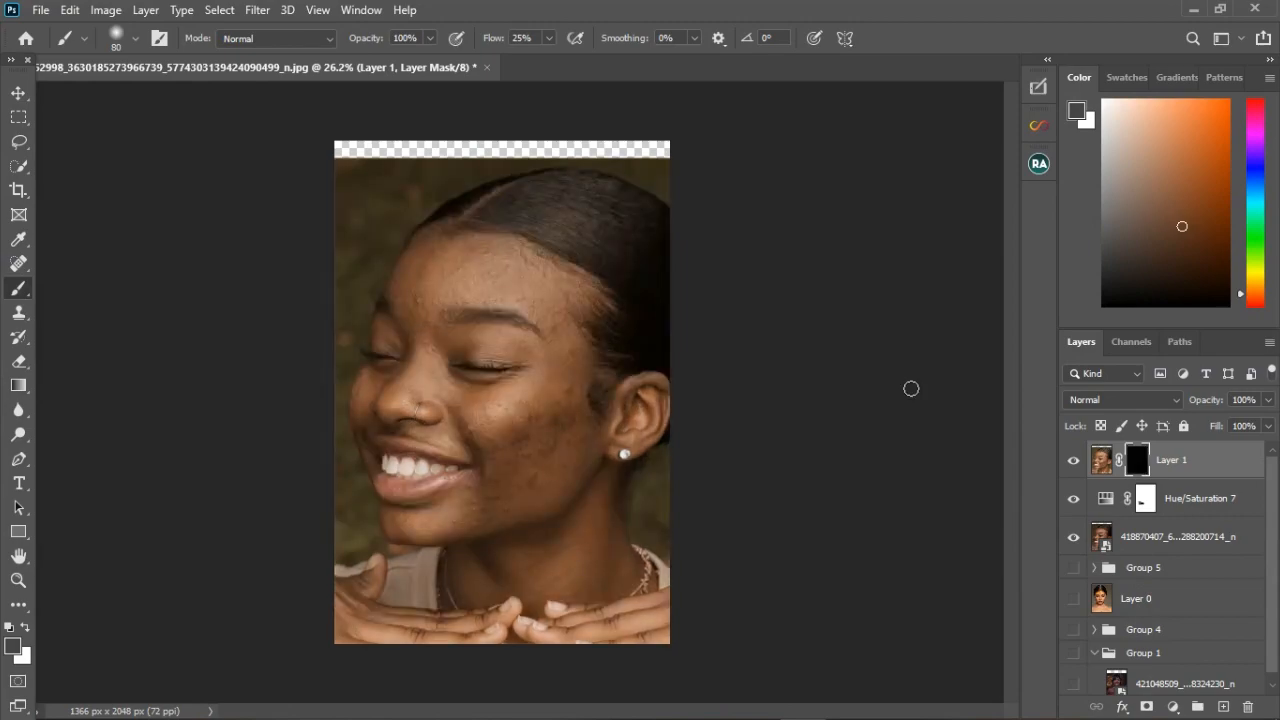
Set up the Brush tool at 150 px with 6% flow and white as the foreground colour
{"action": "right_click", "coordinate": [18, 292]}
{"action": "left_click", "coordinate": [81, 293]}
{"action": "scroll", "coordinate": [555, 510], "scroll_direction": "up", "scroll_amount": 3}
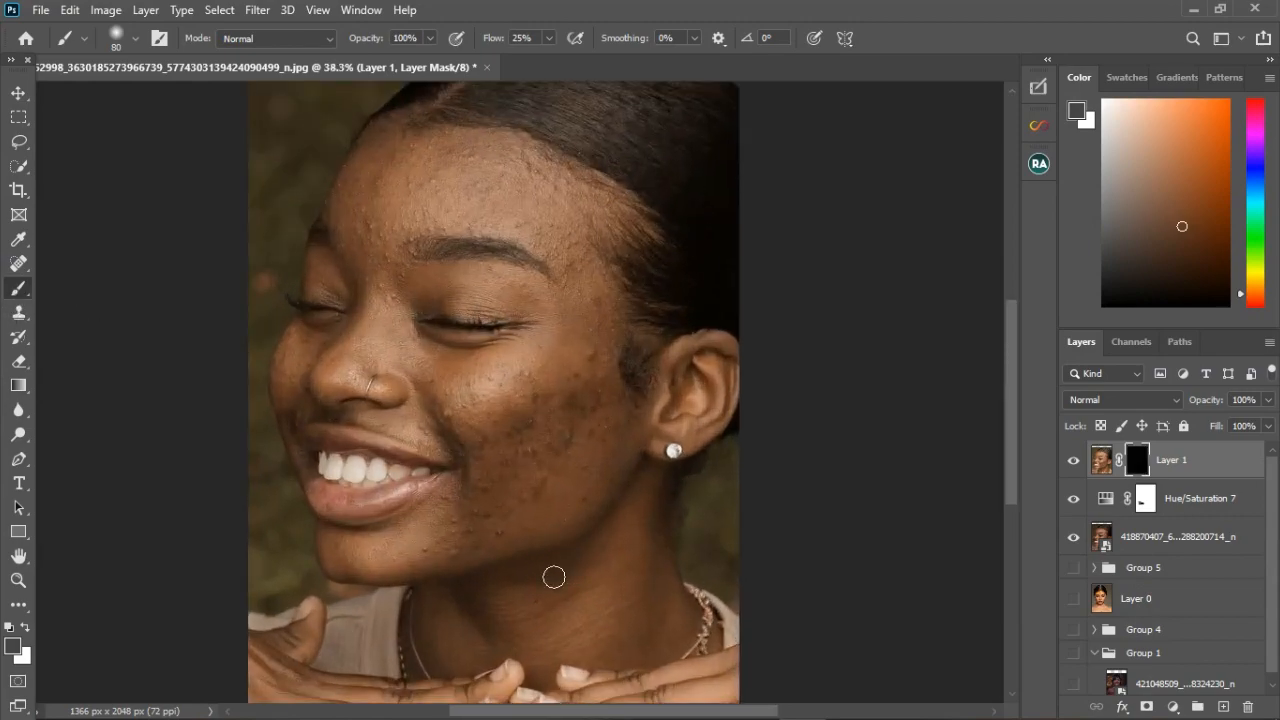
{"action": "key", "text": "bracketright"}
{"action": "key", "text": "bracketright"}
{"action": "key", "text": "bracketright"}
{"action": "left_click", "coordinate": [548, 37]}
{"action": "left_click_drag", "start_coordinate": [547, 57], "coordinate": [534, 59]}
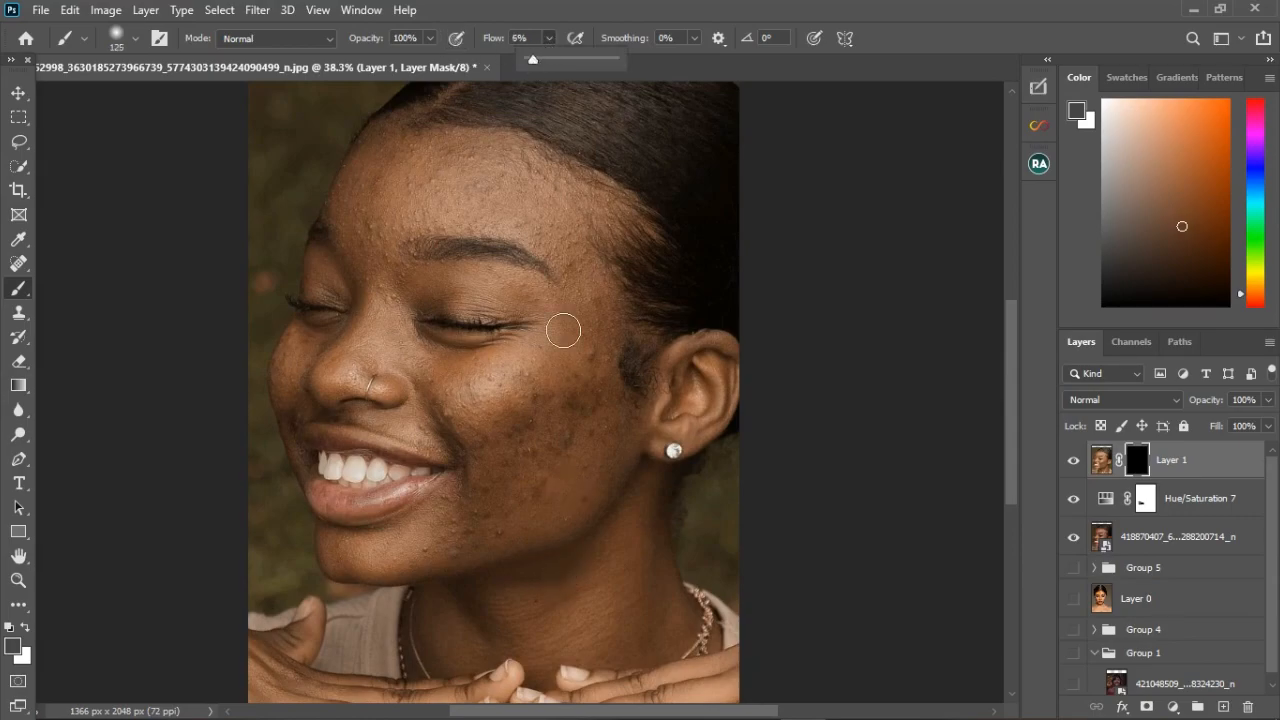
{"action": "key", "text": "p"}
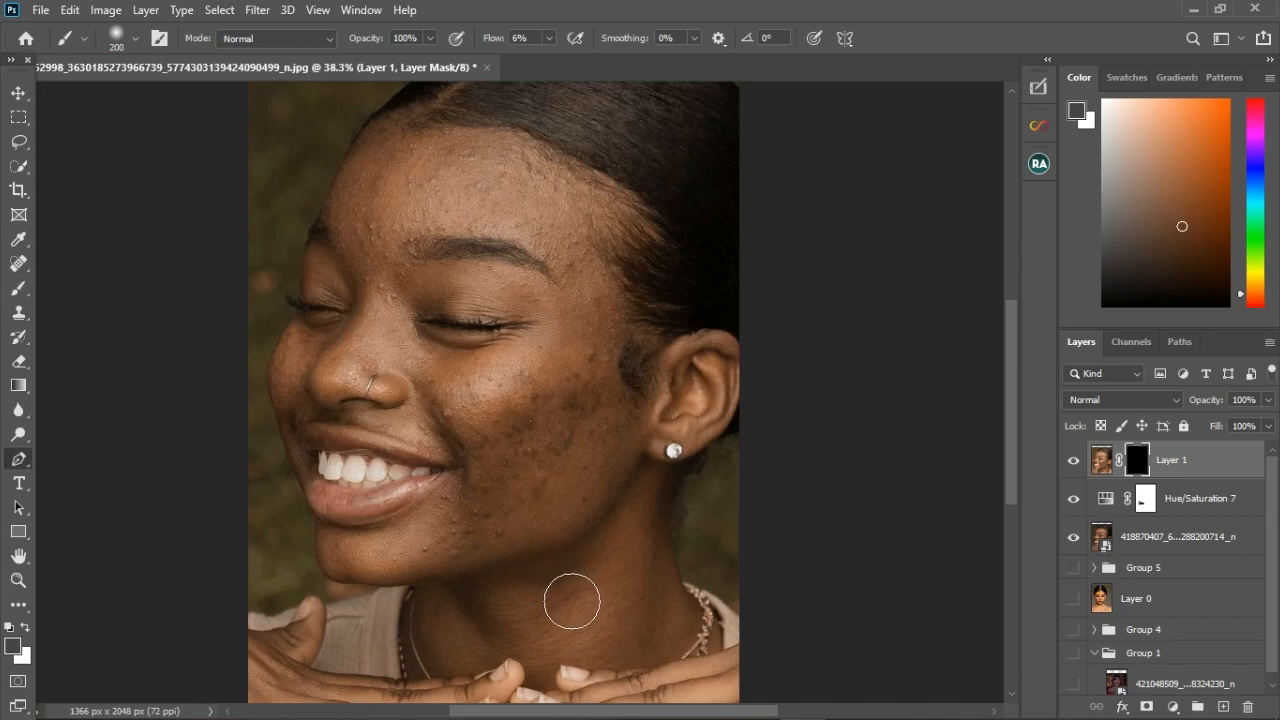
{"action": "left_click", "coordinate": [18, 288]}
{"action": "key", "text": "bracketleft"}
{"action": "key", "text": "bracketleft"}
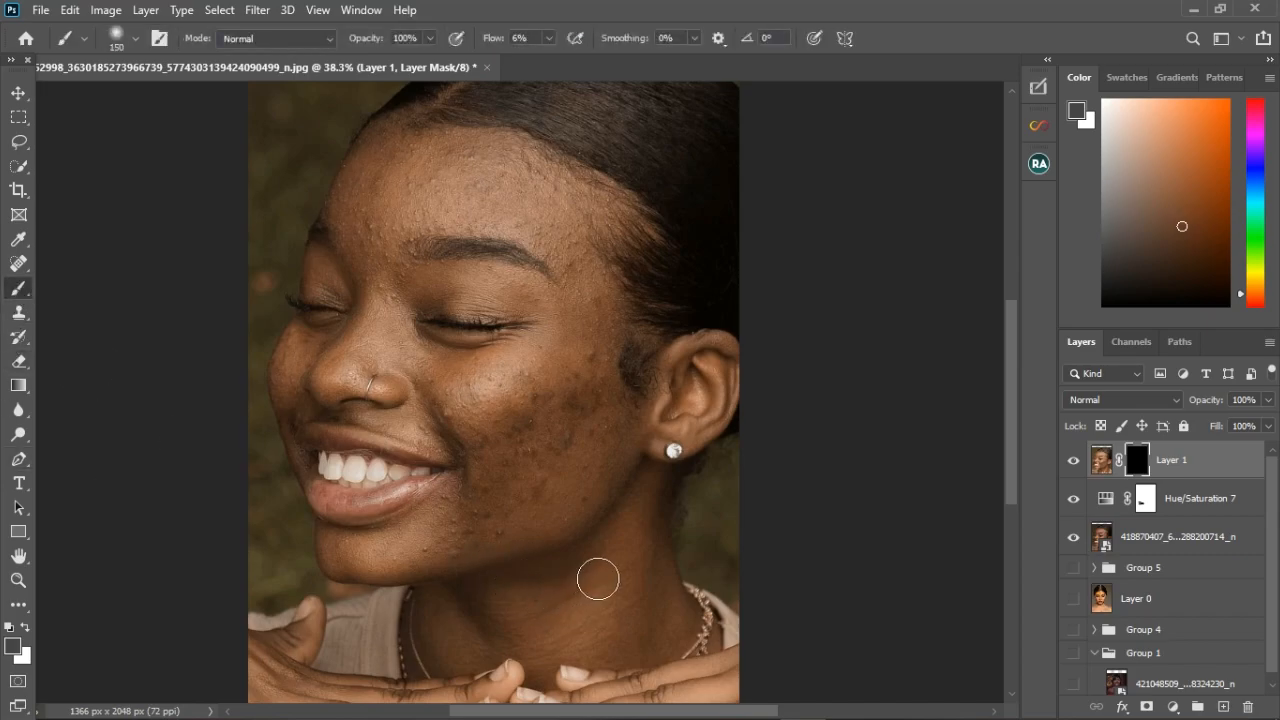
{"action": "key", "text": "x"}
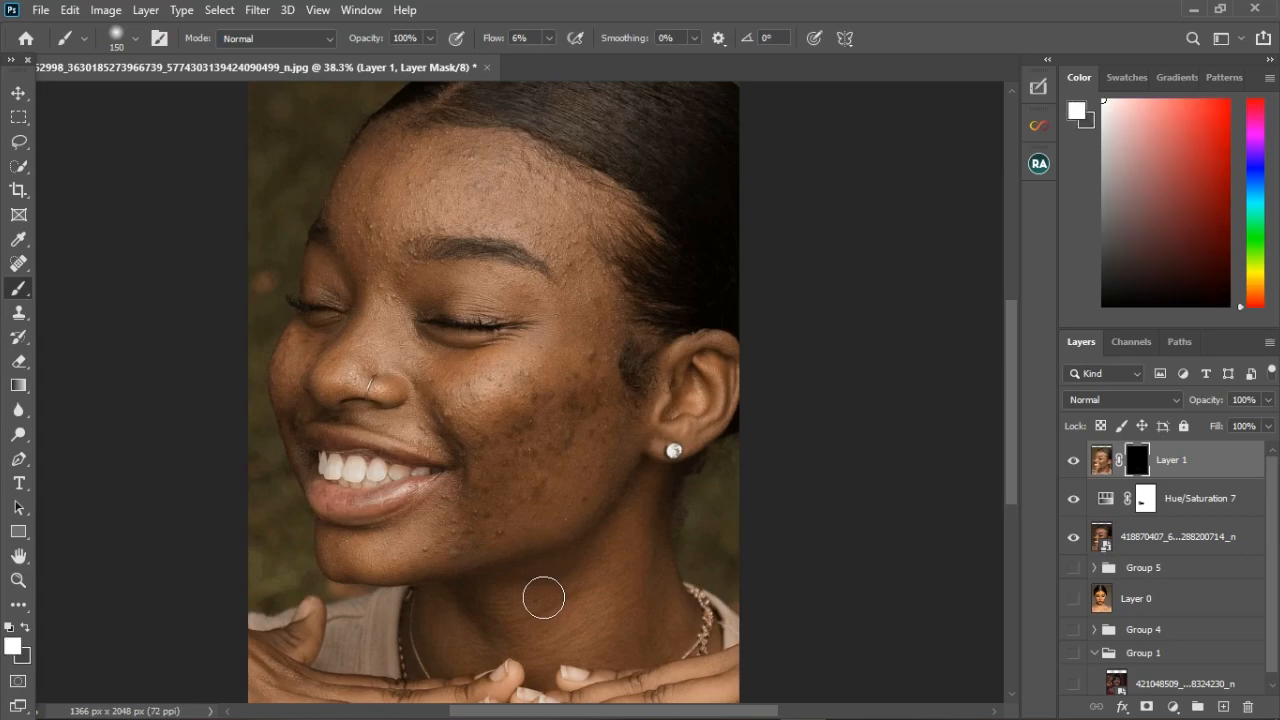
Paint white on the mask over the neck, jaw and lower cheek to lighten those dark areas
{"action": "mouse_move", "coordinate": [591, 589]}
{"action": "left_mouse_down"}
{"action": "mouse_move", "coordinate": [651, 503]}
{"action": "mouse_move", "coordinate": [606, 577]}
{"action": "mouse_move", "coordinate": [497, 603]}
{"action": "mouse_move", "coordinate": [491, 651]}
{"action": "mouse_move", "coordinate": [443, 663]}
{"action": "mouse_move", "coordinate": [604, 673]}
{"action": "mouse_move", "coordinate": [674, 546]}
{"action": "mouse_move", "coordinate": [686, 655]}
{"action": "left_mouse_up"}
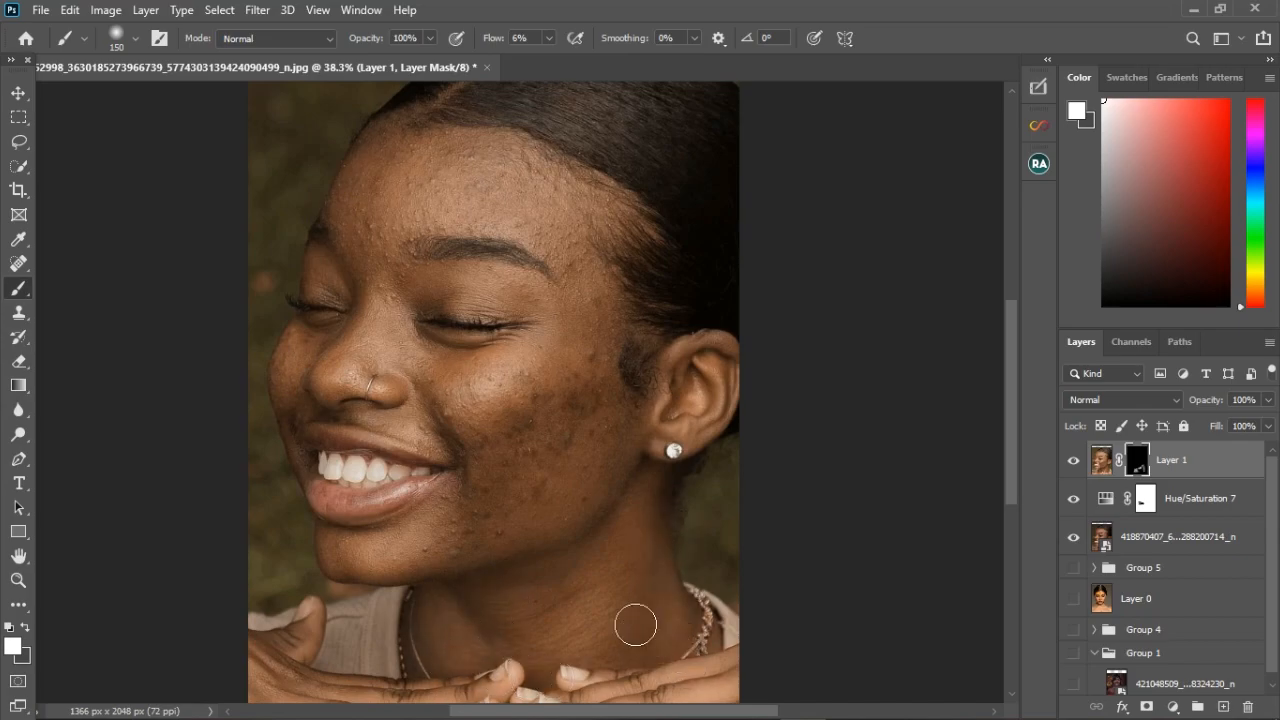
{"action": "scroll", "coordinate": [640, 623], "scroll_direction": "down", "scroll_amount": 2}
{"action": "mouse_move", "coordinate": [609, 493]}
{"action": "left_mouse_down"}
{"action": "mouse_move", "coordinate": [555, 510]}
{"action": "mouse_move", "coordinate": [523, 529]}
{"action": "mouse_move", "coordinate": [515, 507]}
{"action": "mouse_move", "coordinate": [497, 553]}
{"action": "mouse_move", "coordinate": [570, 537]}
{"action": "mouse_move", "coordinate": [554, 474]}
{"action": "mouse_move", "coordinate": [522, 464]}
{"action": "mouse_move", "coordinate": [605, 441]}
{"action": "mouse_move", "coordinate": [498, 549]}
{"action": "left_mouse_up"}
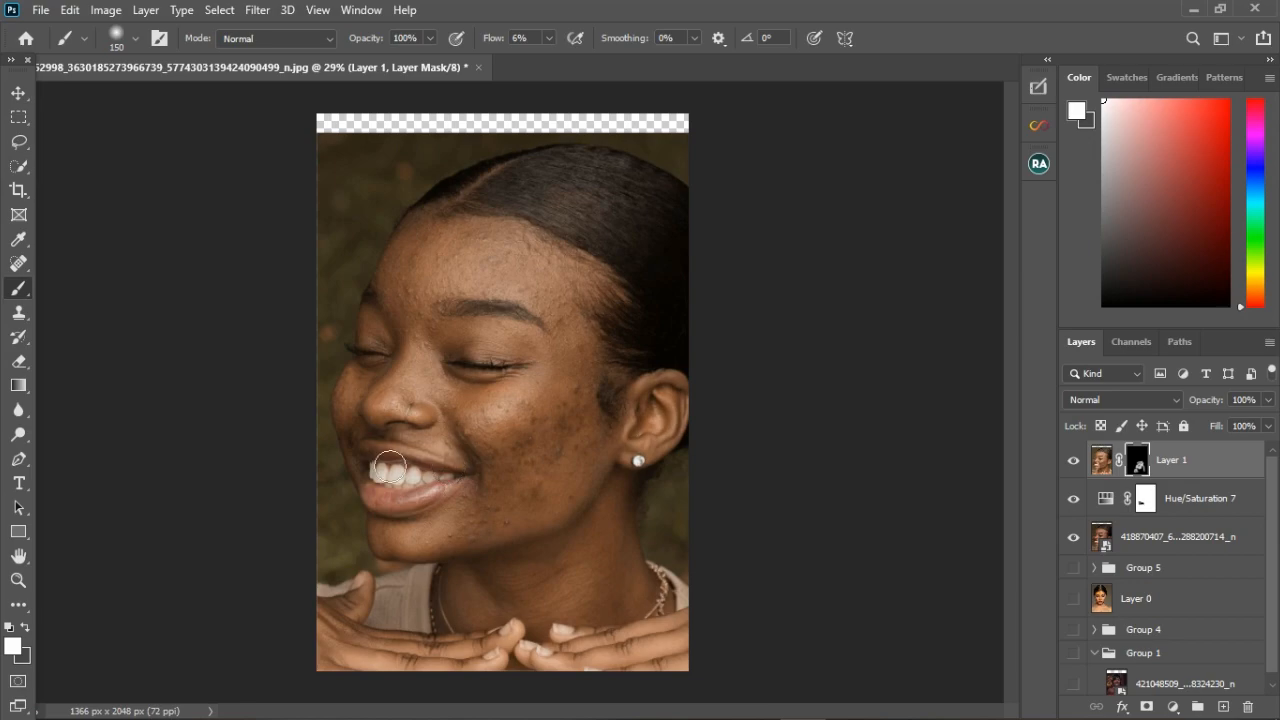
Refine the mask over the darker areas of the face and forehead with a 90 px brush, and enlarge the brush to 125 px
{"action": "scroll", "coordinate": [390, 340], "scroll_direction": "up", "scroll_amount": 3}
{"action": "key", "text": "bracketleft"}
{"action": "key", "text": "bracketleft"}
{"action": "key", "text": "bracketleft"}
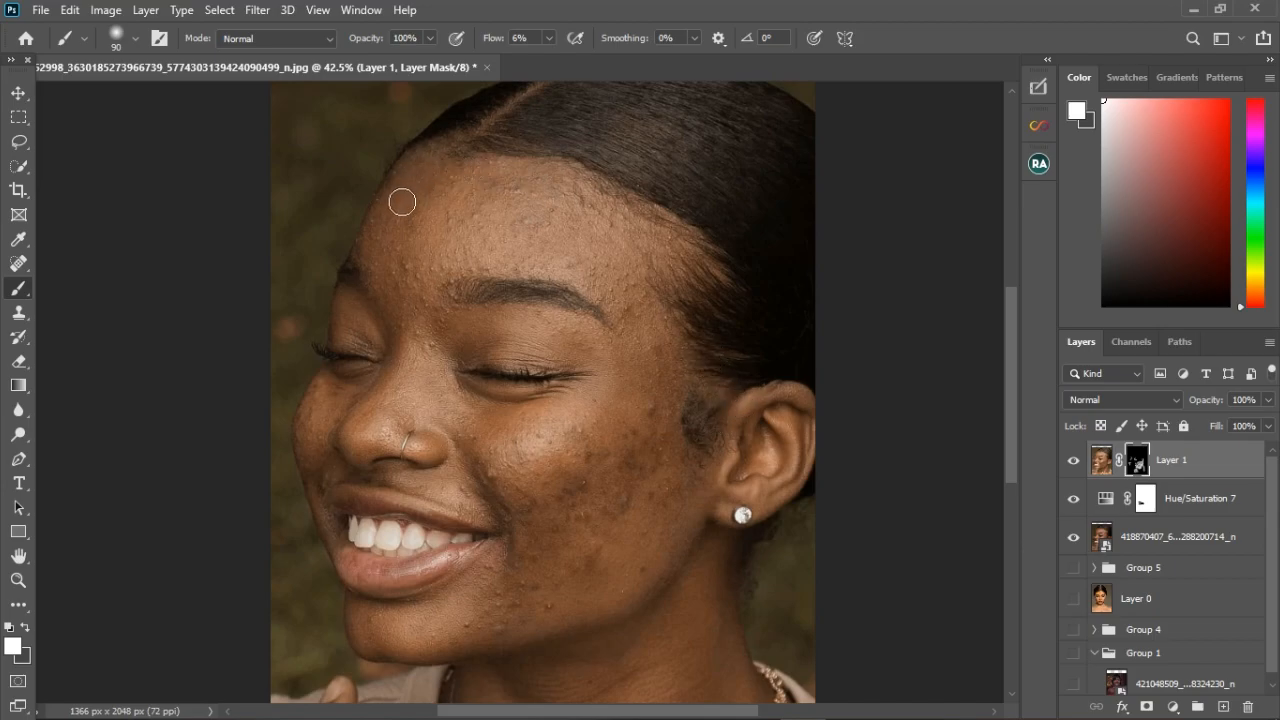
{"action": "scroll", "coordinate": [580, 340], "scroll_direction": "down", "scroll_amount": 2}
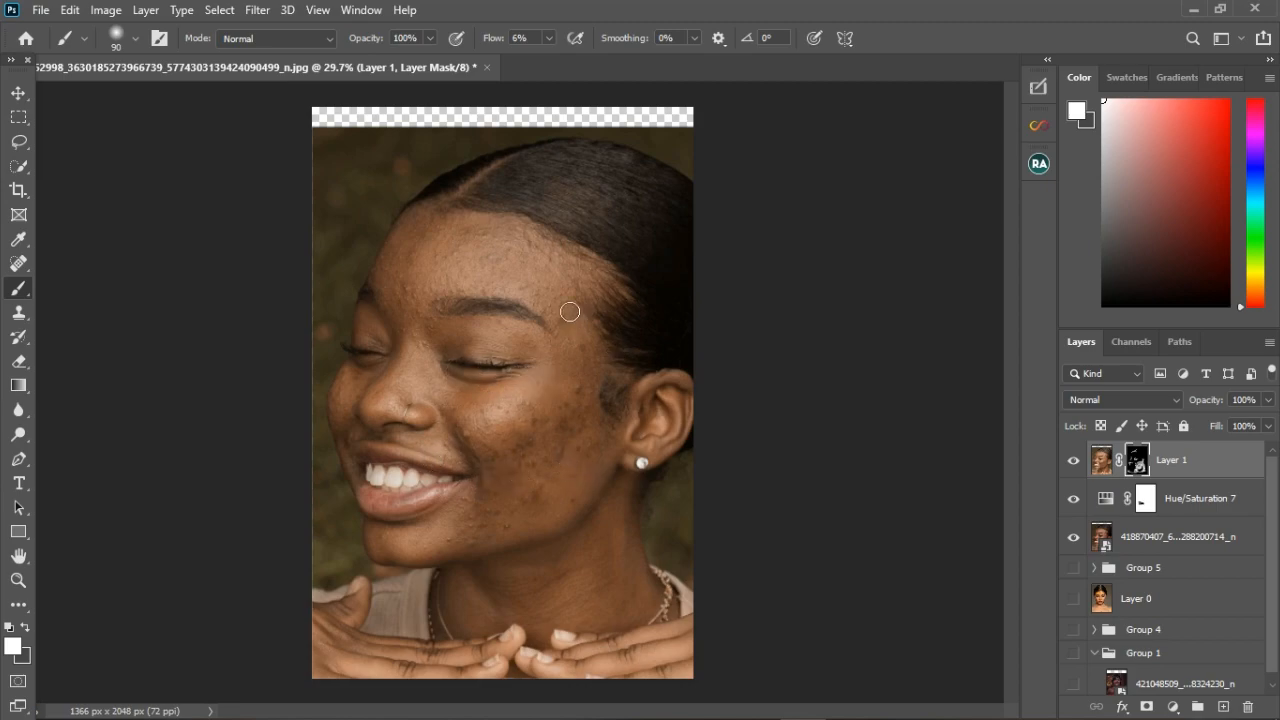
{"action": "key", "text": "bracketright"}
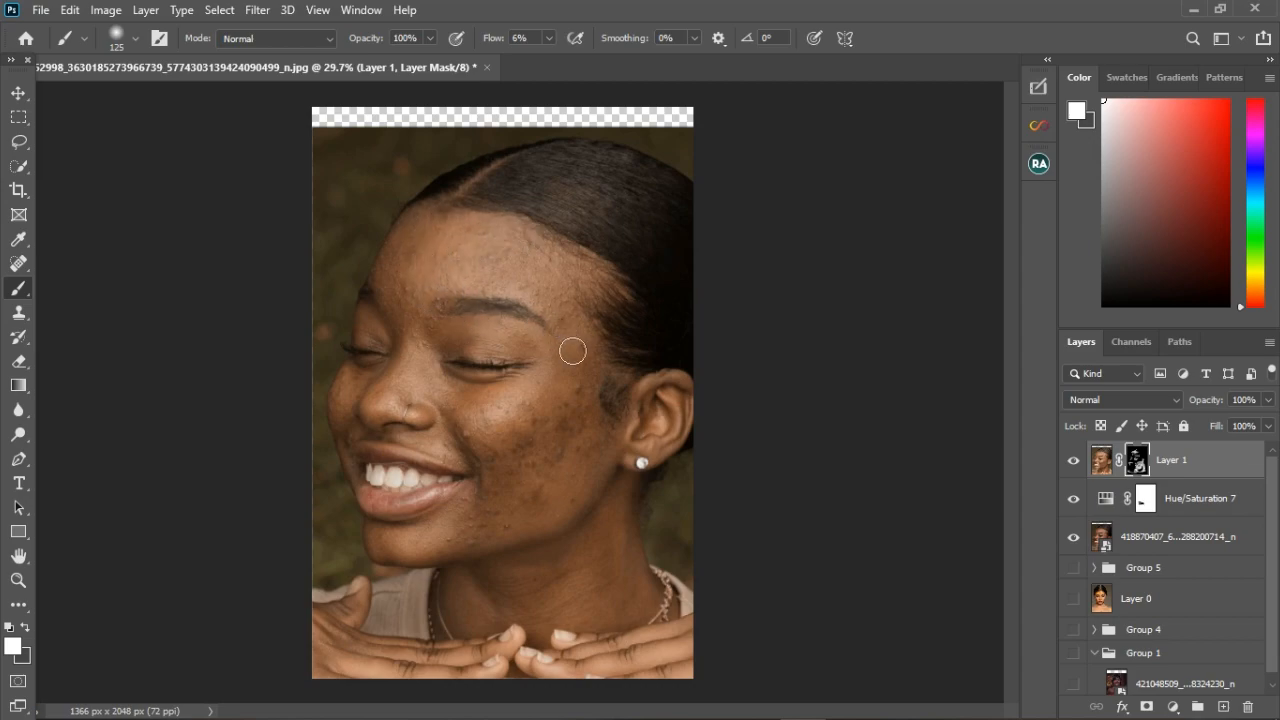
Hide the brightened layer and the Hue/Saturation layer to compare before and after, and show the brightened layer again
{"action": "scroll", "coordinate": [591, 400], "scroll_direction": "down", "scroll_amount": 1}
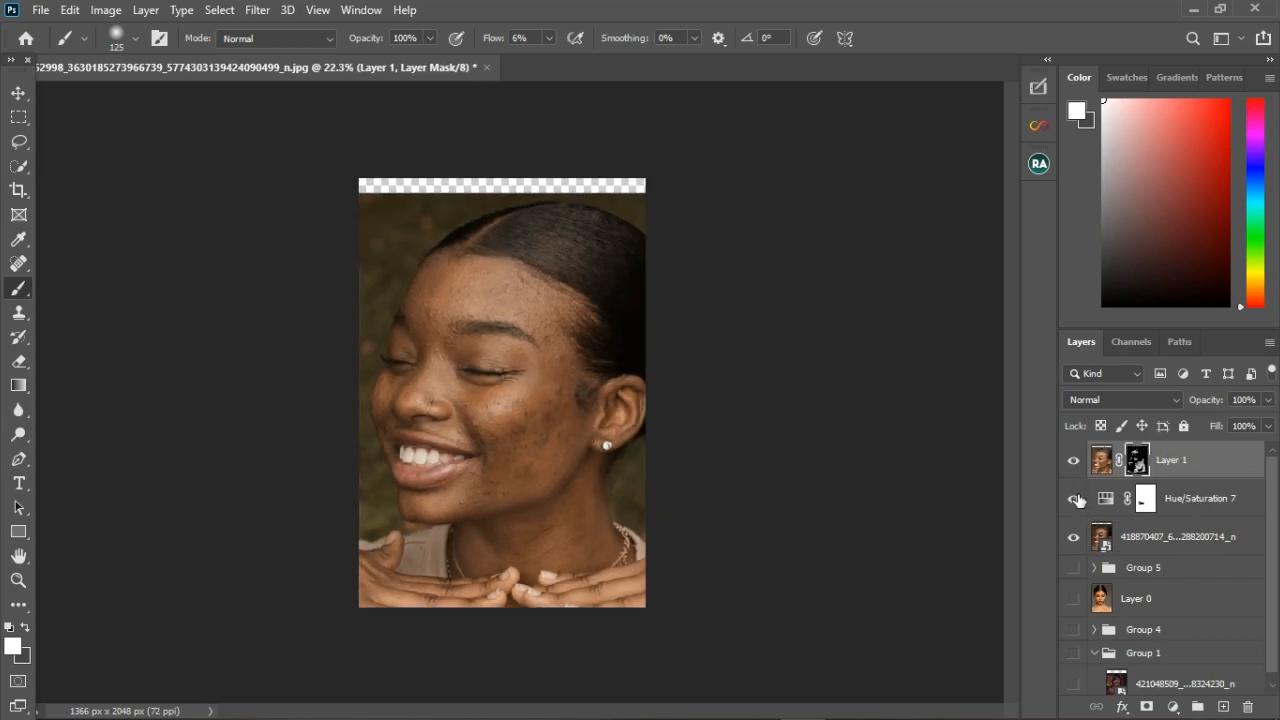
{"action": "left_click_drag", "start_coordinate": [1077, 505], "coordinate": [1080, 466]}
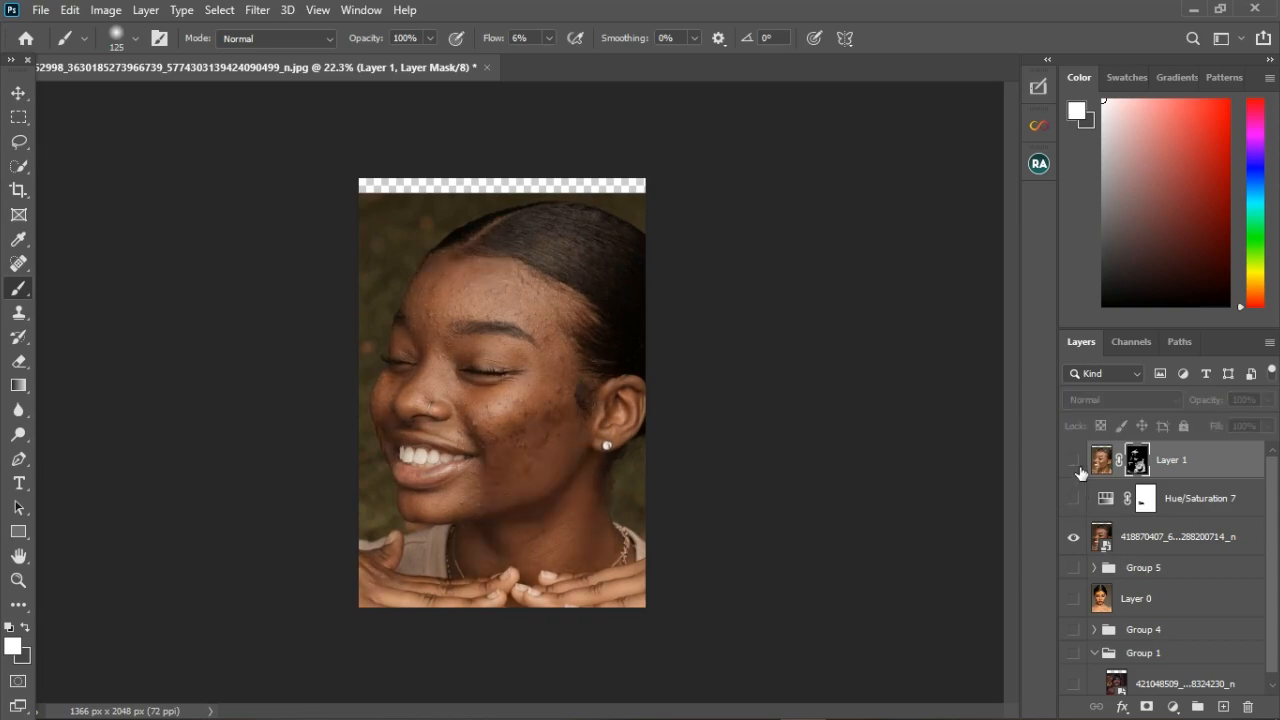
{"action": "left_click", "coordinate": [1078, 466]}
{"action": "left_click", "coordinate": [1078, 466]}
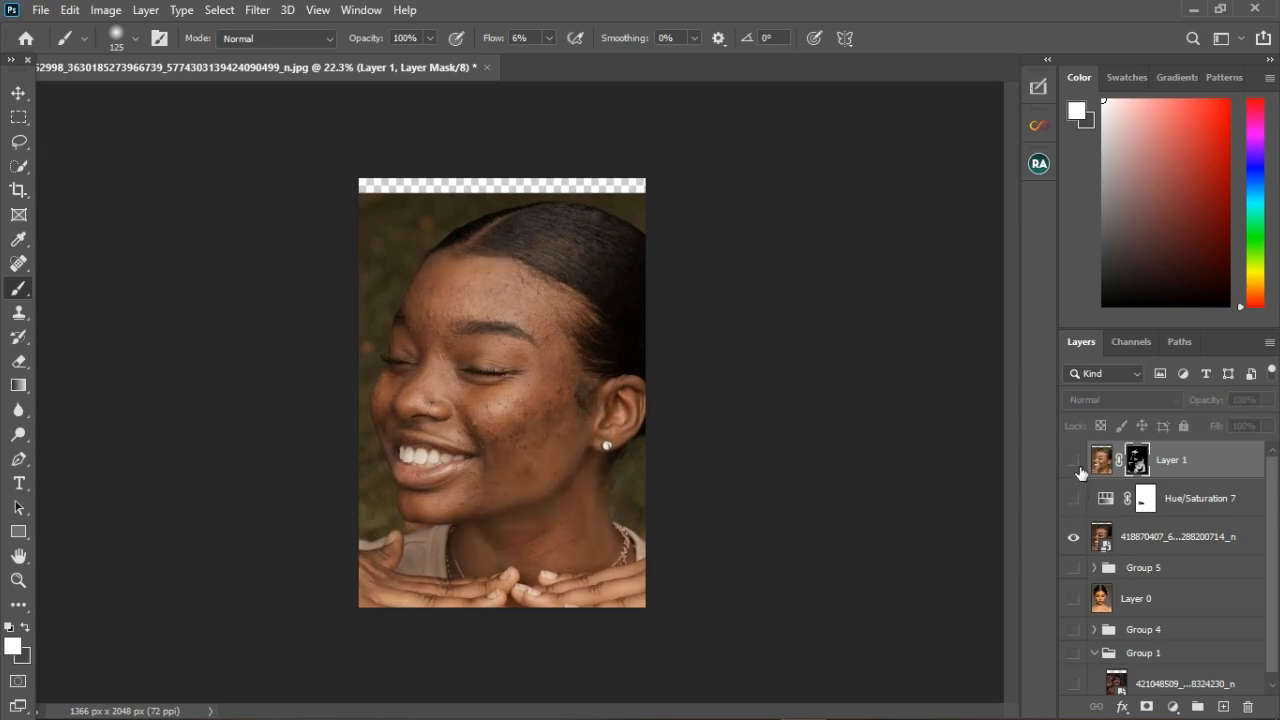
{"action": "left_click", "coordinate": [1078, 466]}
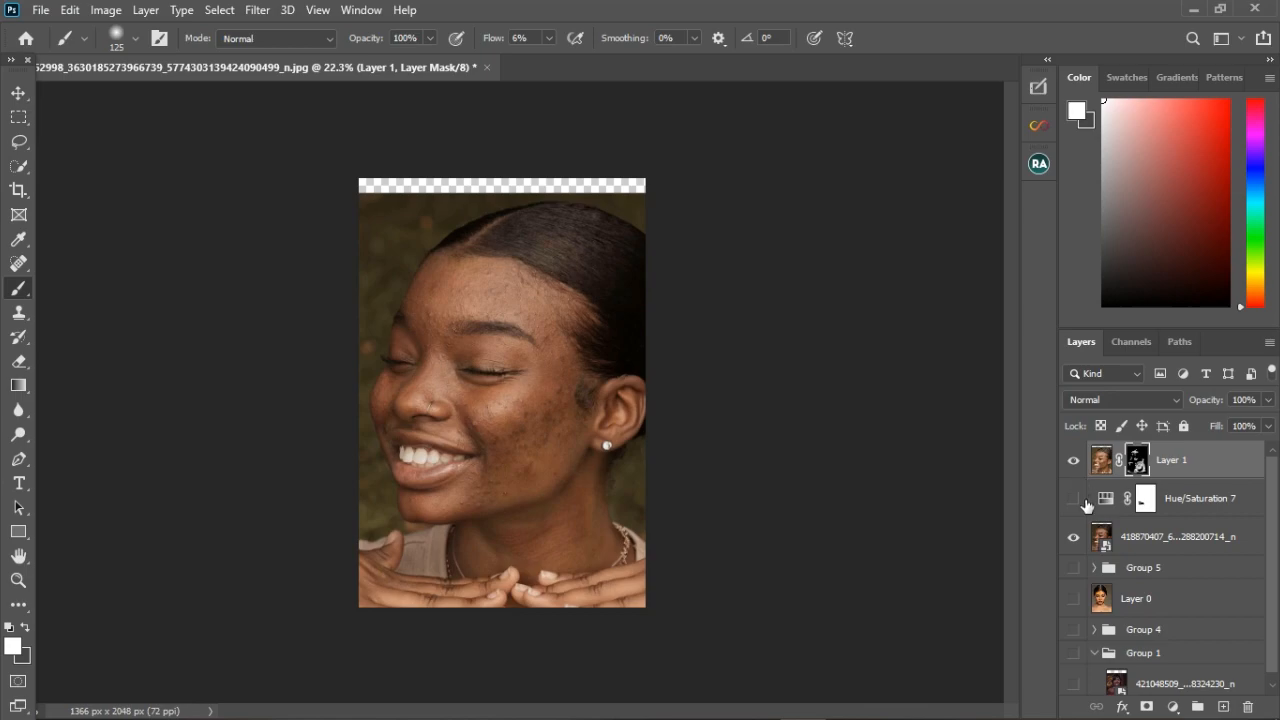
Group the brightened layer with the Hue/Saturation layer, and toggle the group's visibility to compare the skin tones
{"action": "left_click", "coordinate": [1186, 507], "text": "shift"}
{"action": "left_click", "coordinate": [1199, 707]}
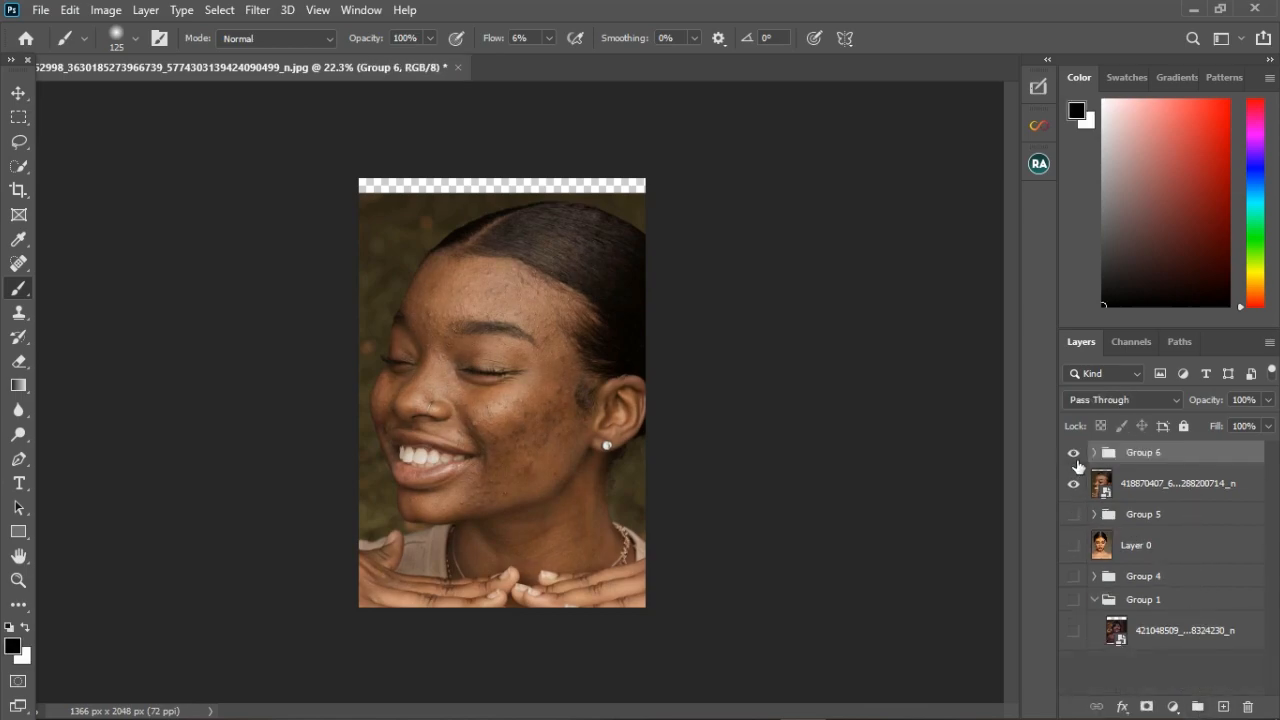
{"action": "left_click", "coordinate": [1077, 457]}
{"action": "left_click", "coordinate": [1074, 454]}
{"action": "scroll", "coordinate": [523, 437], "scroll_direction": "up", "scroll_amount": 3}
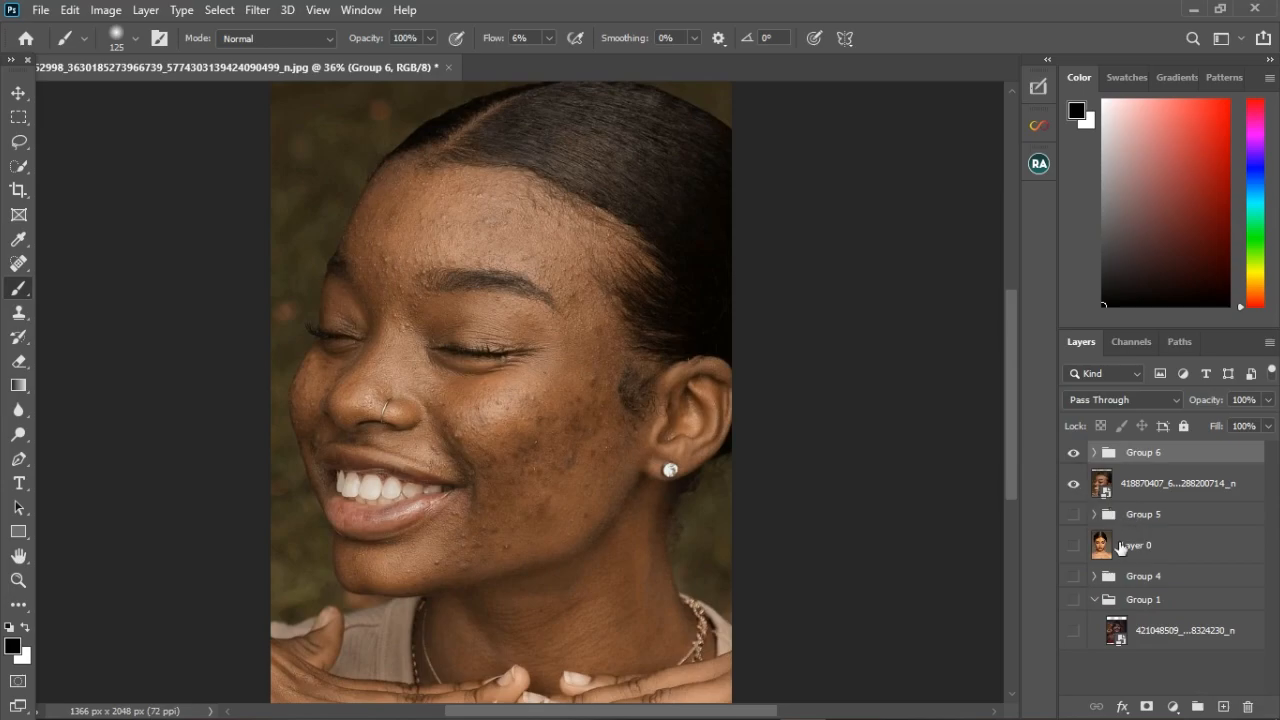
Hide the retouch group and its portrait layer, and show the portrait of the woman in the red dress inside Group 1
{"action": "left_click", "coordinate": [1075, 455]}
{"action": "left_click", "coordinate": [1078, 486]}
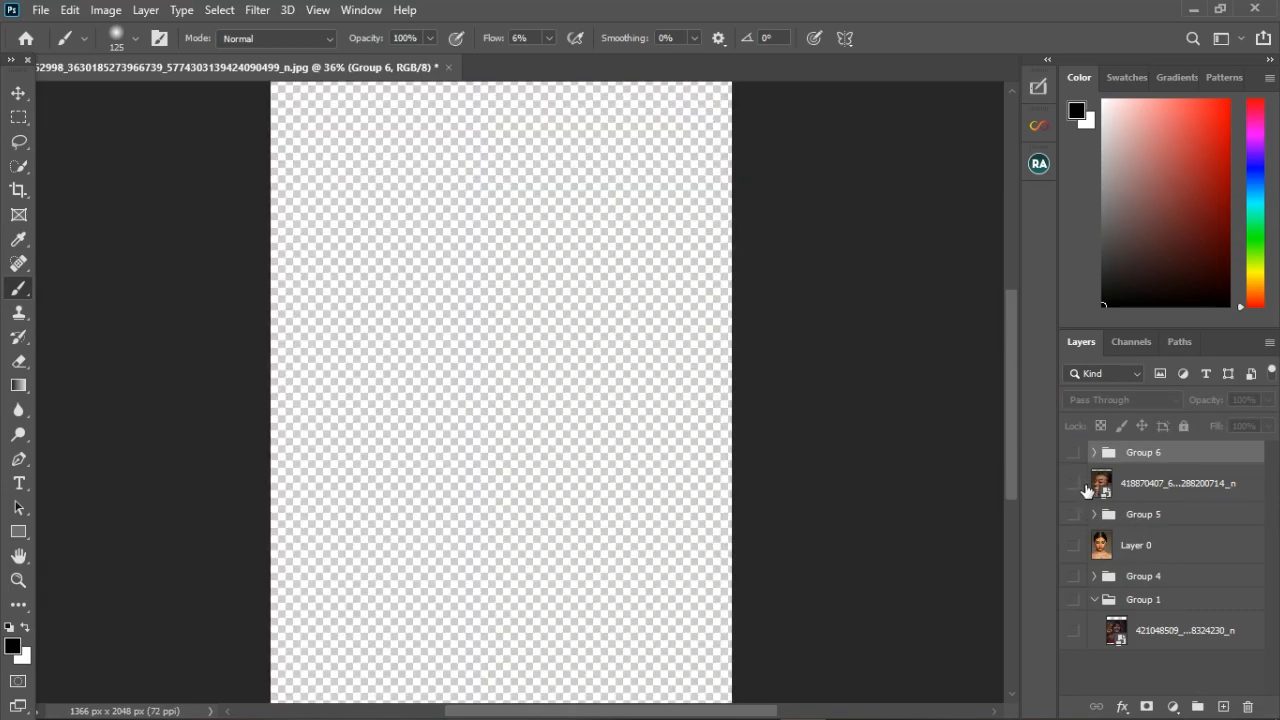
{"action": "left_click", "coordinate": [1080, 633]}
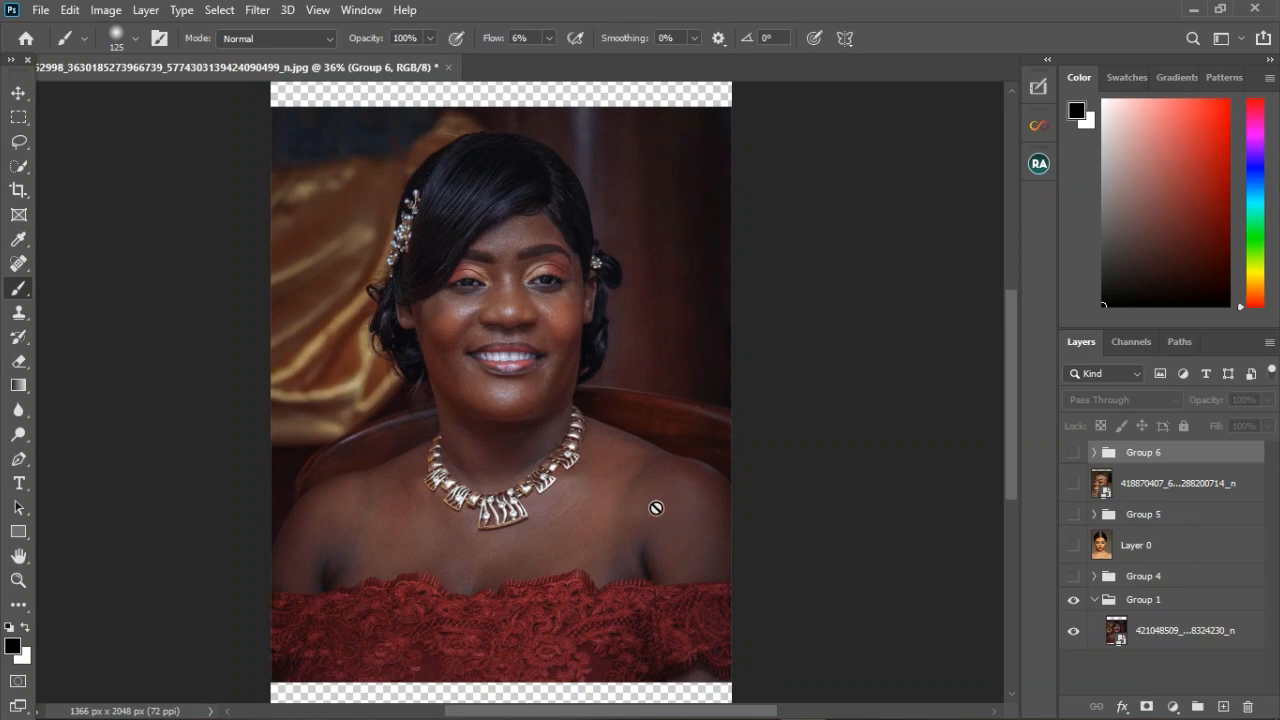
{"action": "scroll", "coordinate": [459, 335], "scroll_direction": "down", "scroll_amount": 2}
{"action": "scroll", "coordinate": [503, 440], "scroll_direction": "up", "scroll_amount": 3}
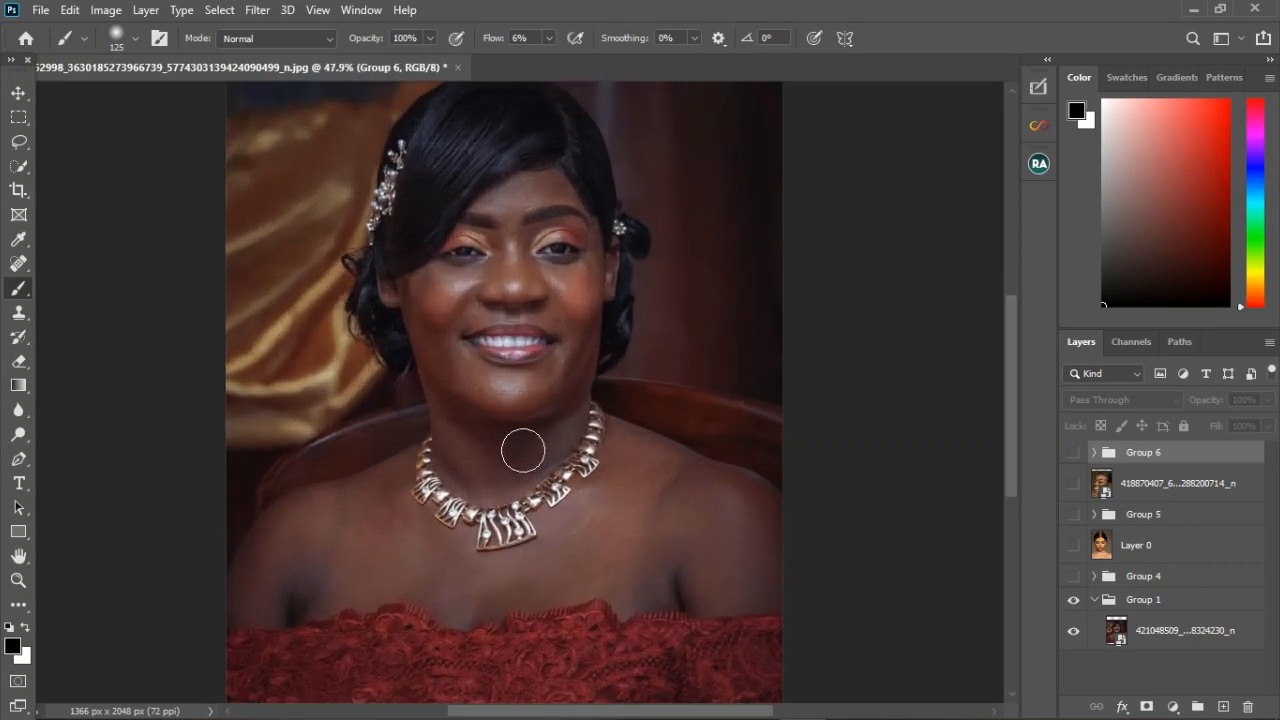
{"action": "scroll", "coordinate": [559, 347], "scroll_direction": "down", "scroll_amount": 2}
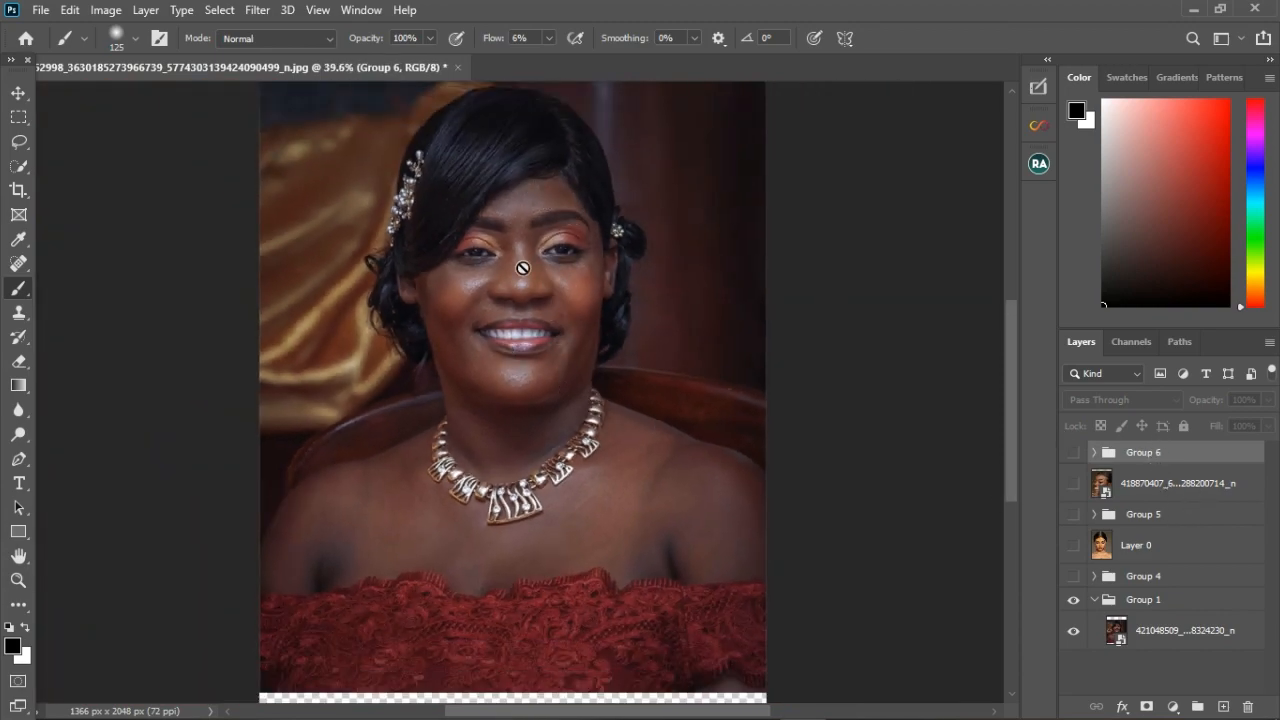
{"action": "scroll", "coordinate": [528, 262], "scroll_direction": "up", "scroll_amount": 2}
{"action": "scroll", "coordinate": [576, 351], "scroll_direction": "down", "scroll_amount": 2}
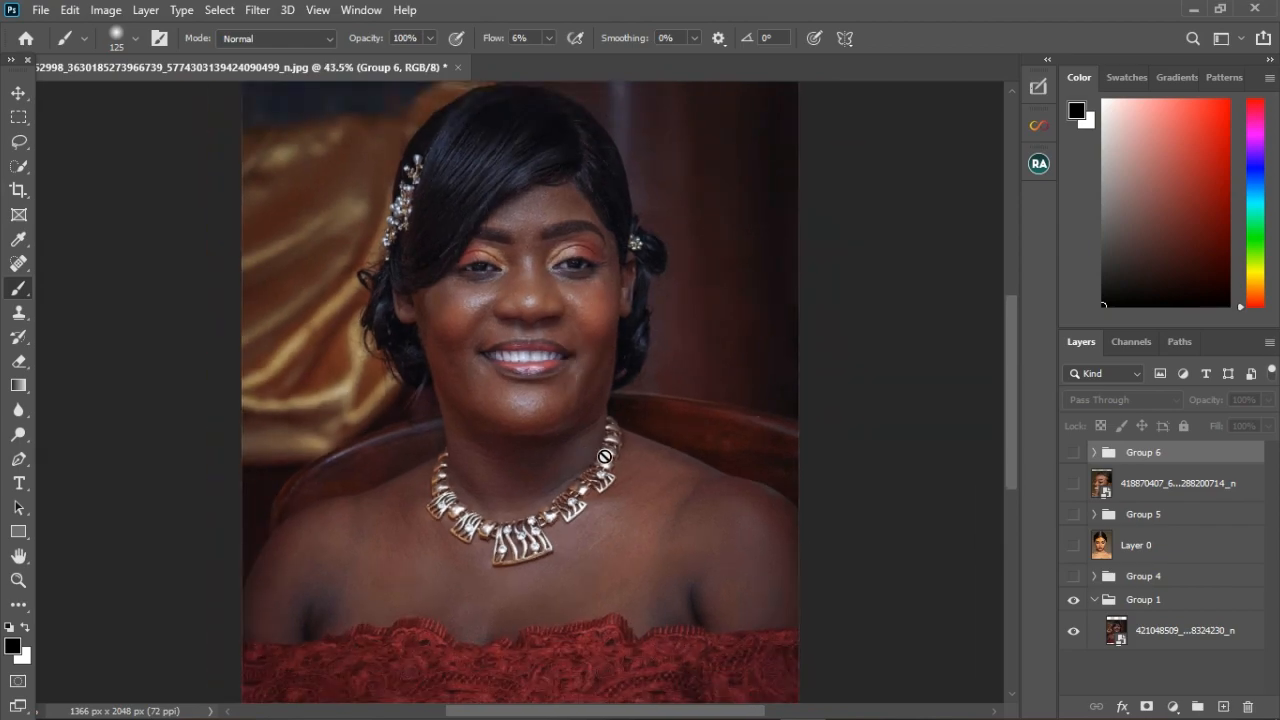
{"action": "scroll", "coordinate": [622, 479], "scroll_direction": "down", "scroll_amount": 2}
{"action": "scroll", "coordinate": [534, 363], "scroll_direction": "up", "scroll_amount": 2}
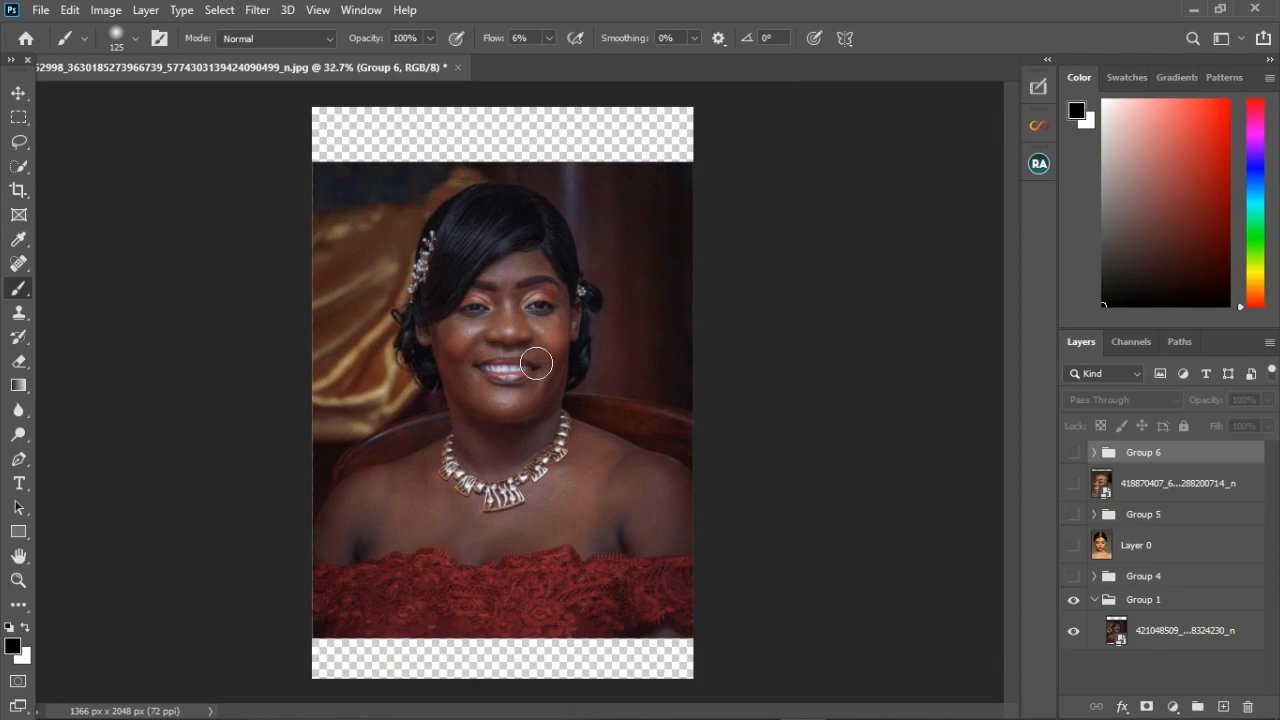
{"action": "scroll", "coordinate": [548, 365], "scroll_direction": "up", "scroll_amount": 2}
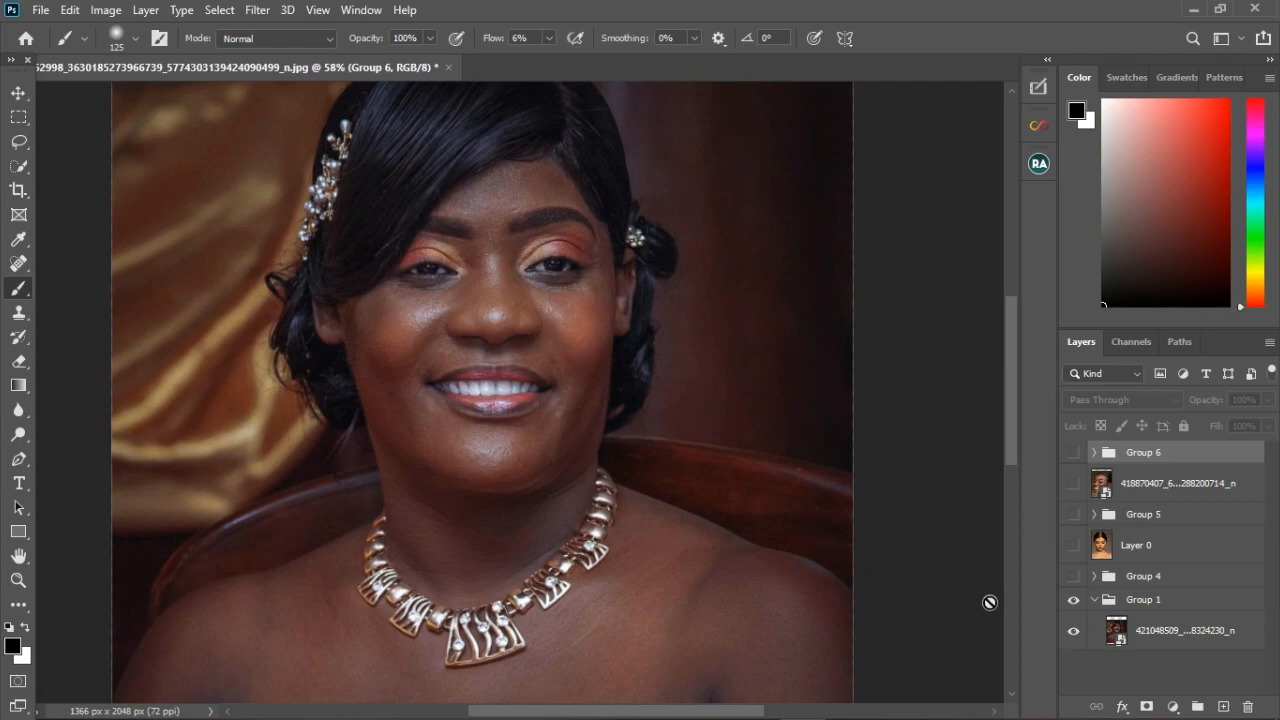
{"action": "left_click", "coordinate": [1175, 707]}
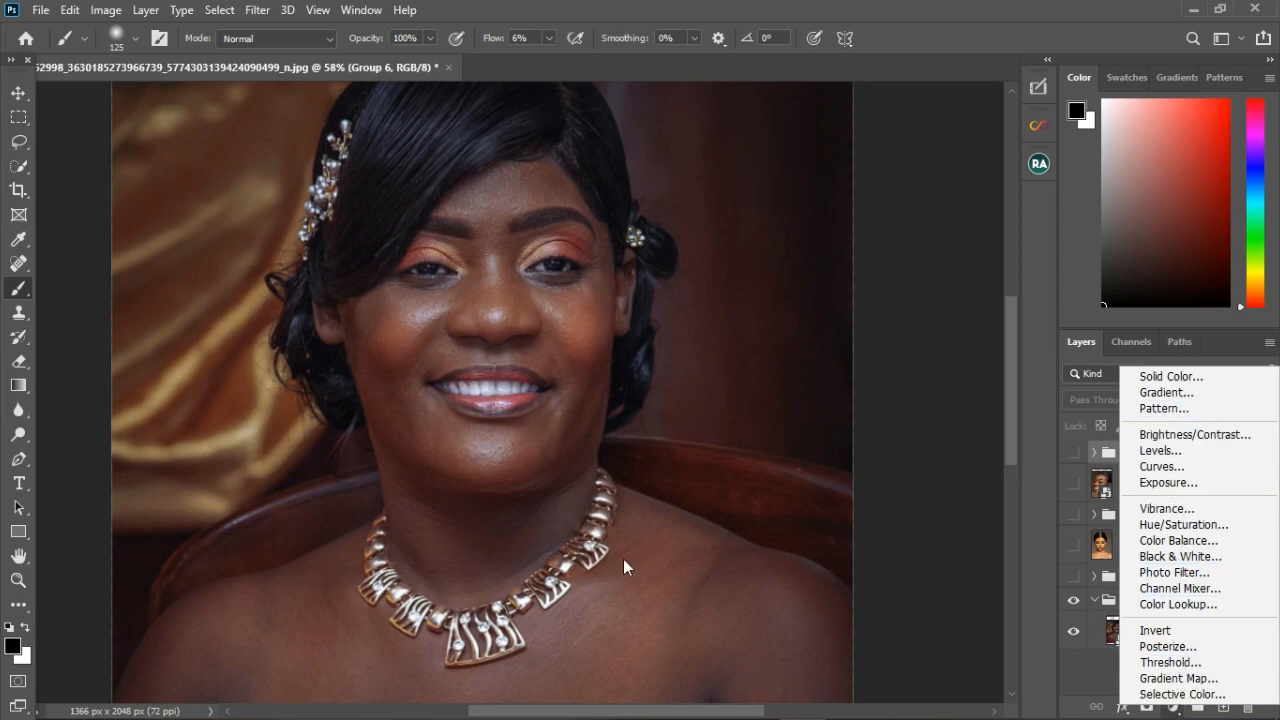
{"action": "left_click", "coordinate": [1052, 417]}
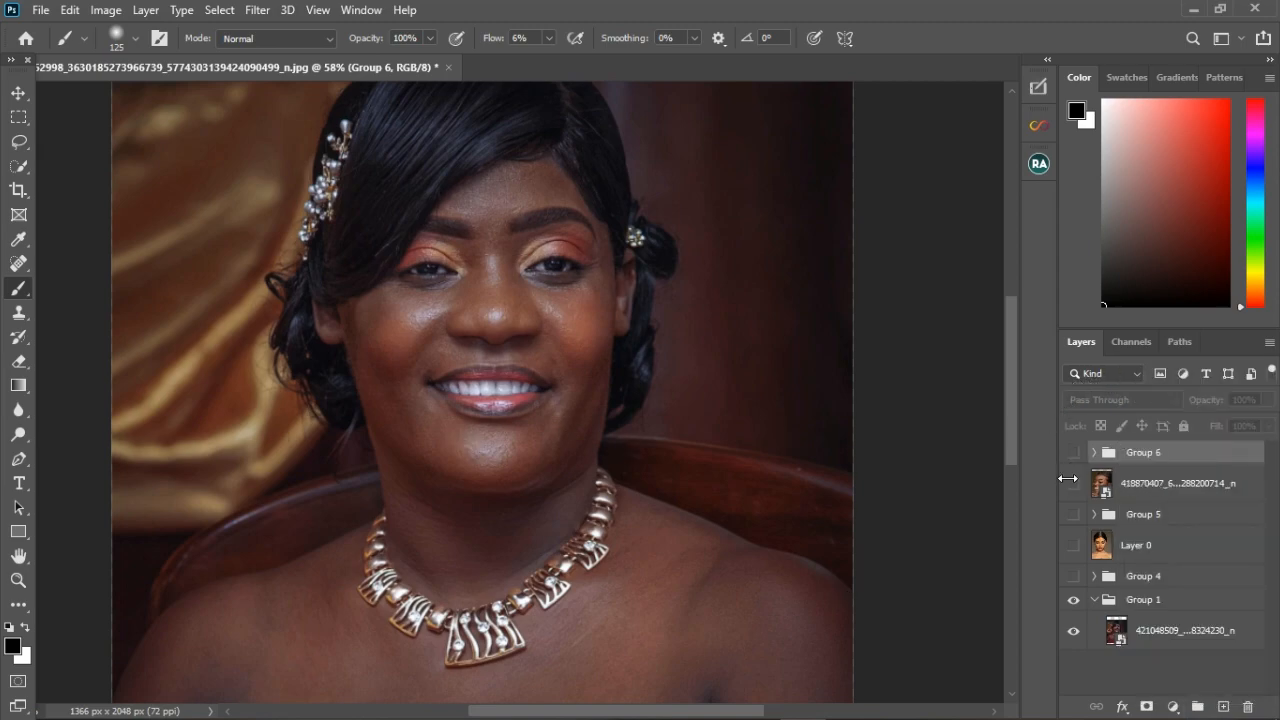
{"action": "scroll", "coordinate": [489, 463], "scroll_direction": "down", "scroll_amount": 4}
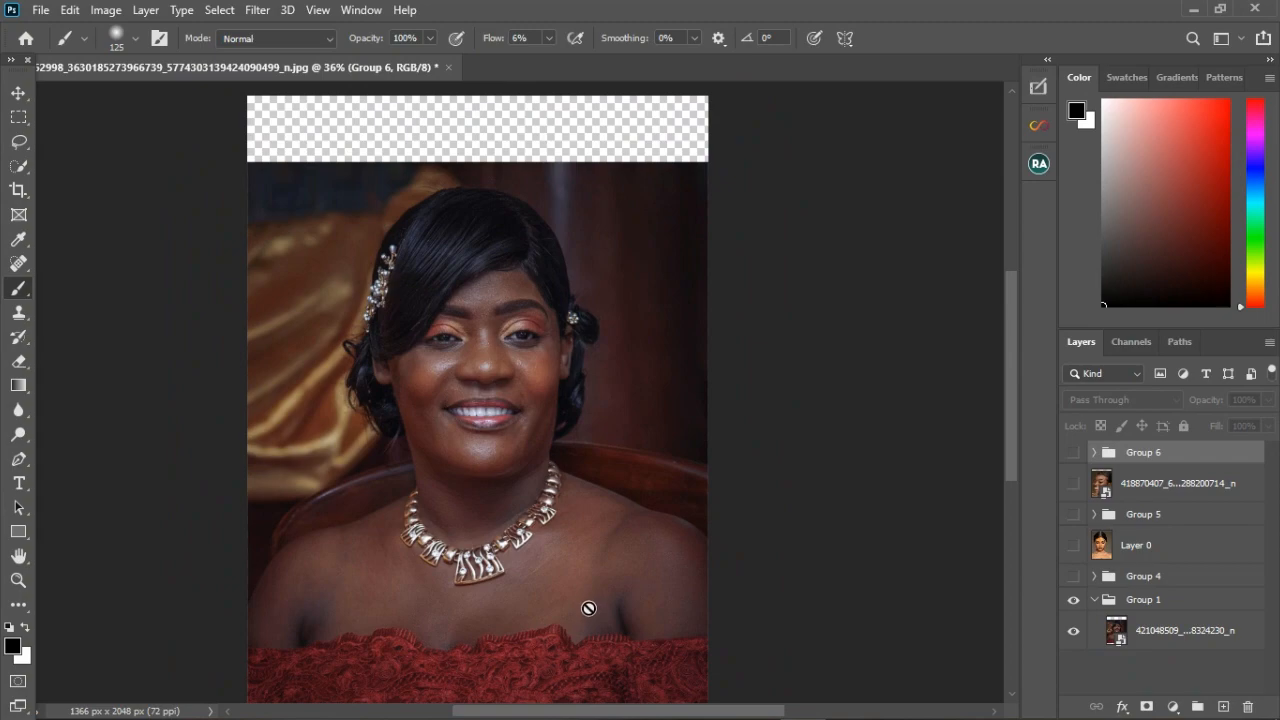
{"action": "scroll", "coordinate": [514, 504], "scroll_direction": "up", "scroll_amount": 4}
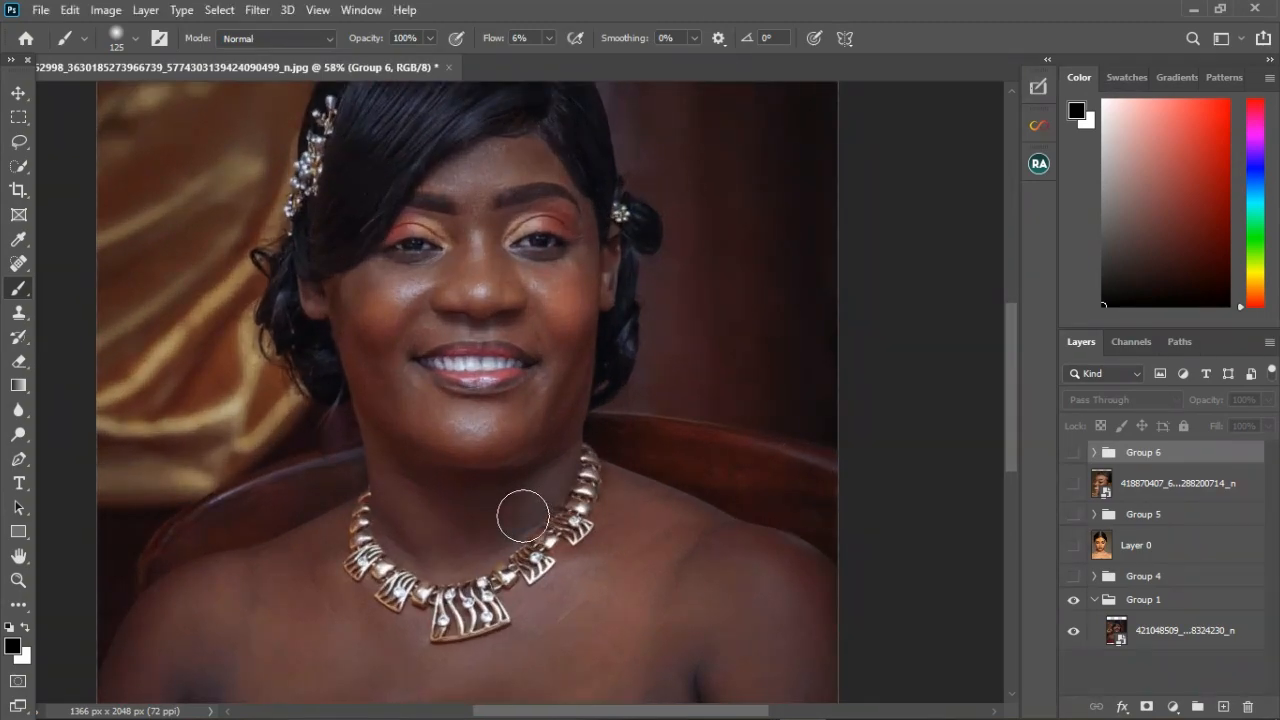